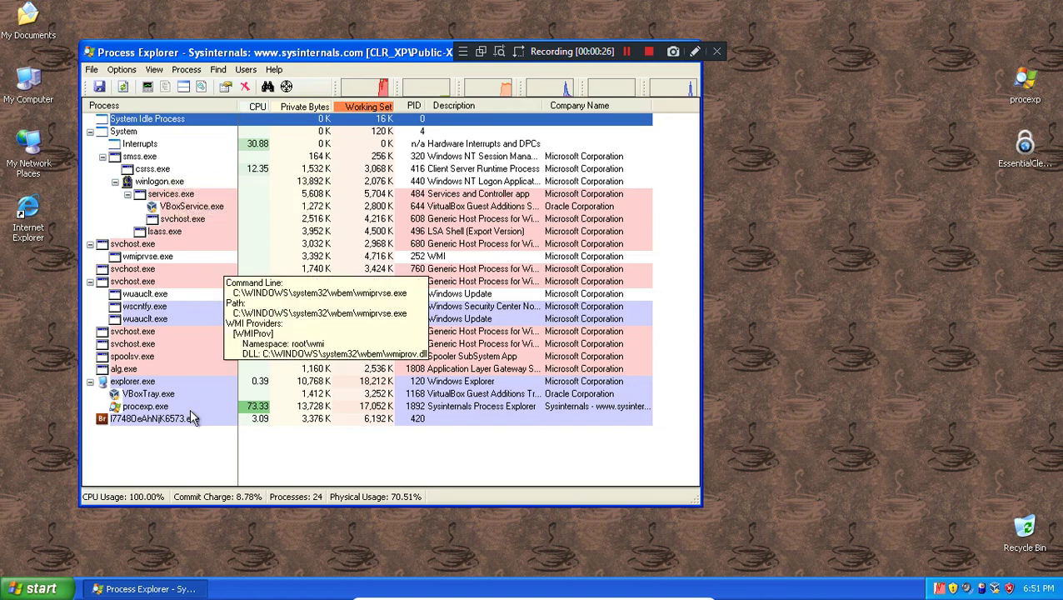
# Inspect the command line and path of the l7748OeAhNjK6573.exe process in Process Explorer and select that process
pyautogui.moveTo(192, 427)
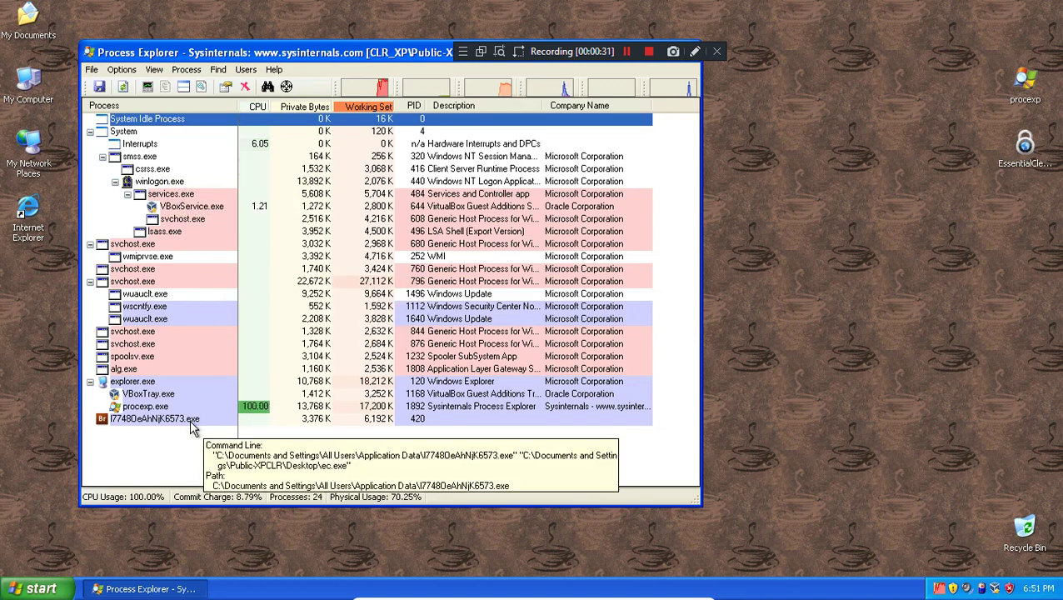
pyautogui.click(204, 338)
pyautogui.click(187, 420)
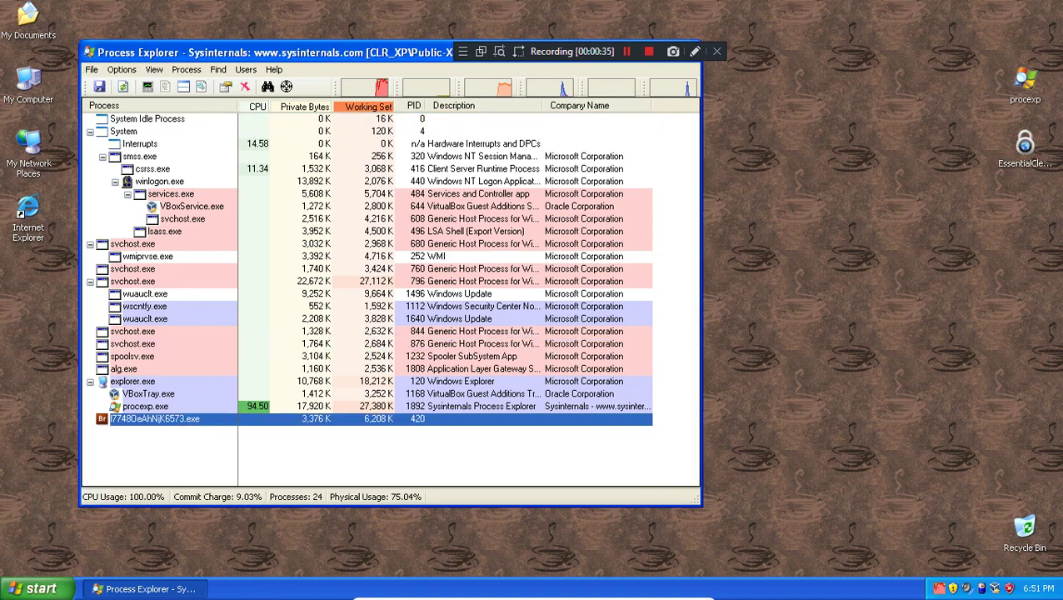
pyautogui.press('super')
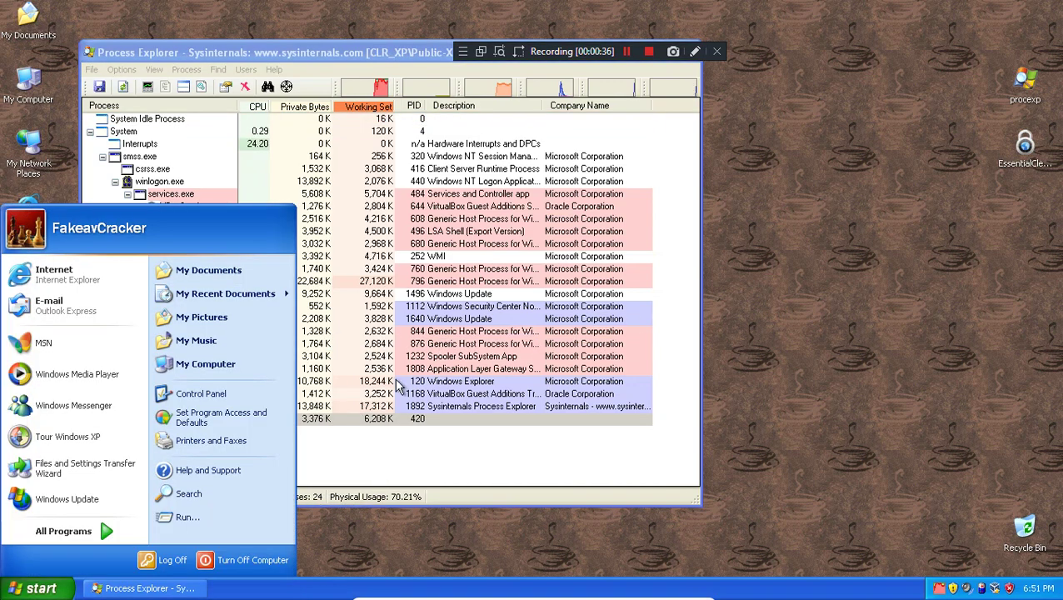
pyautogui.click(399, 384)
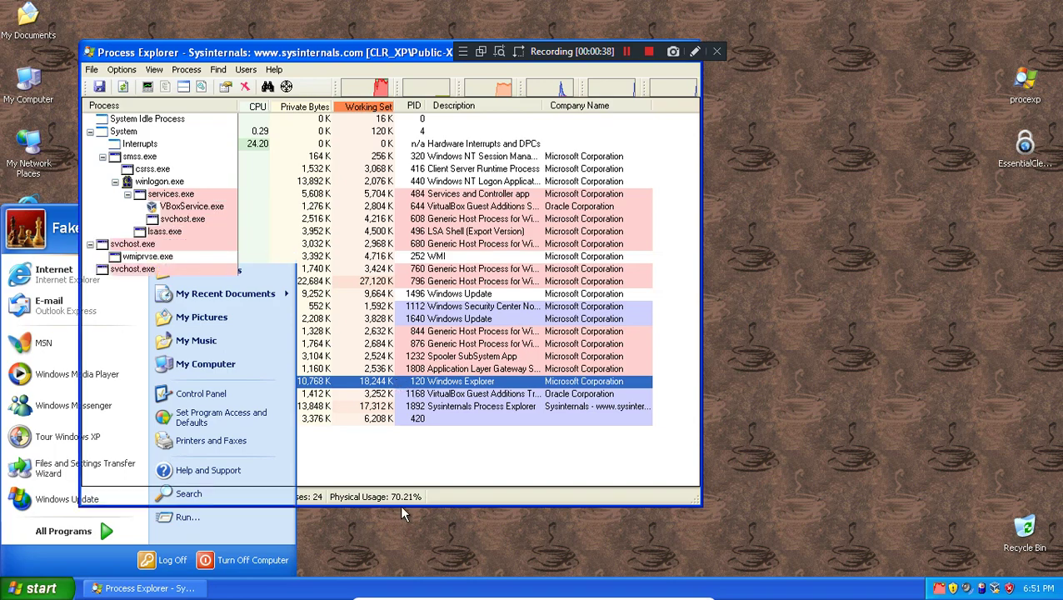
pyautogui.click(364, 419)
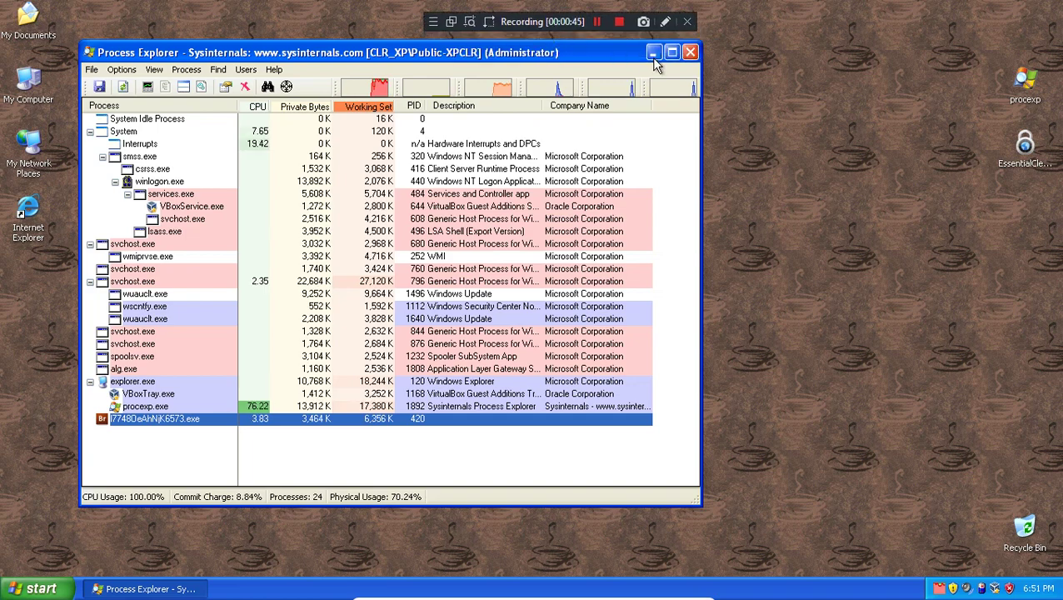
# Minimize and close Process Explorer
pyautogui.click(654, 55)
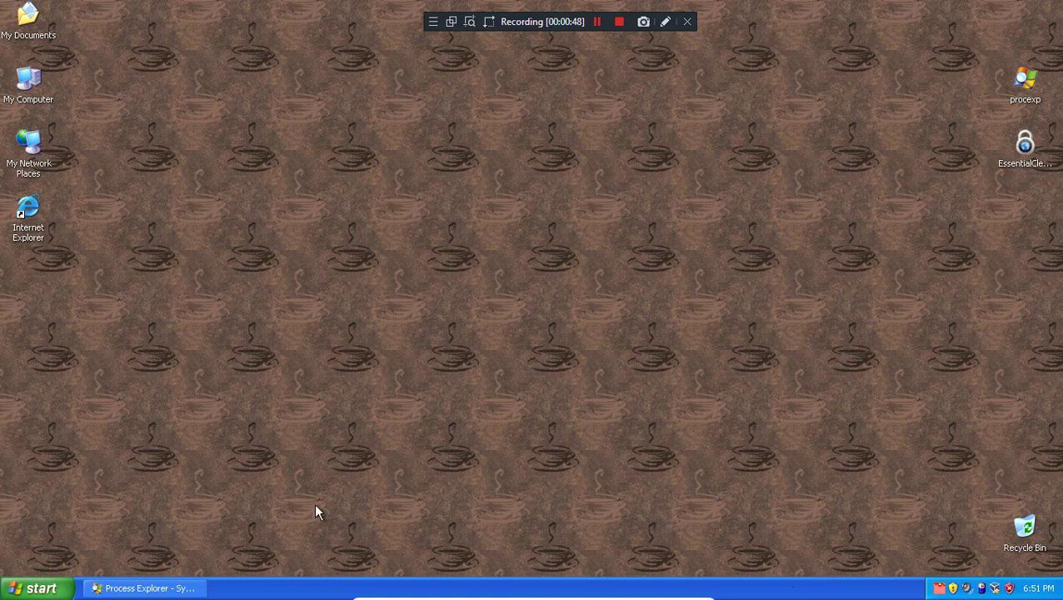
pyautogui.rightClick(177, 588)
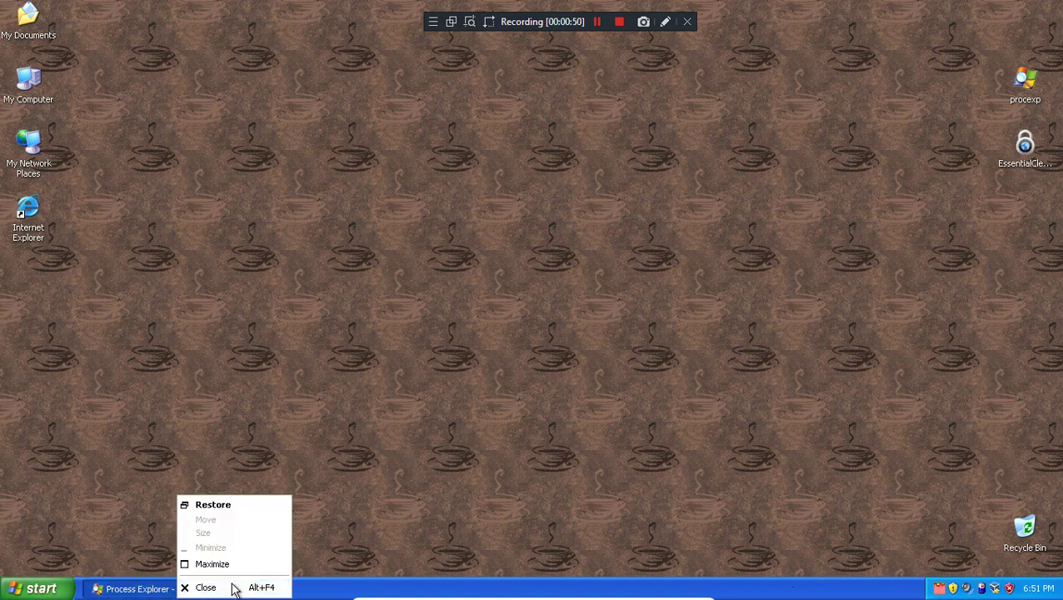
pyautogui.click(254, 588)
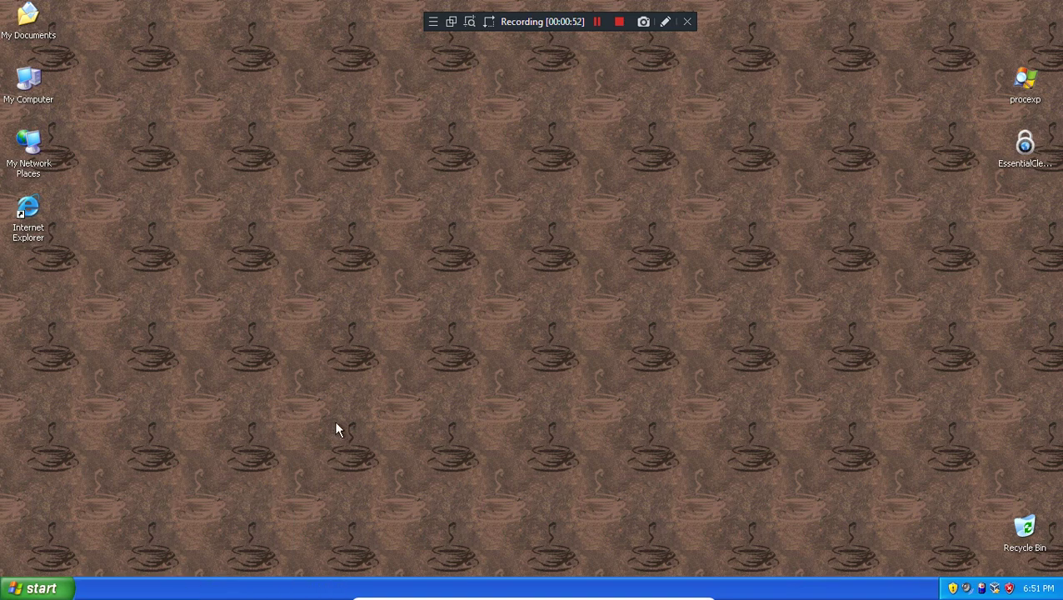
# Open Windows Task Manager and select the l7748OeAhNjK6573 process in the list of running processes
pyautogui.rightClick(819, 593)
pyautogui.click(842, 557)
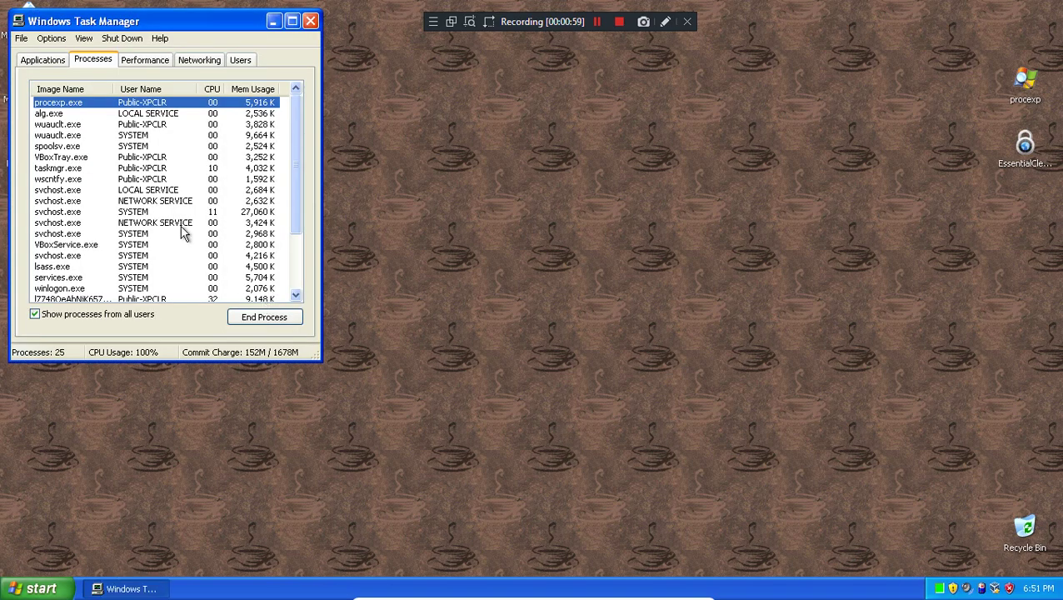
pyautogui.click(180, 223)
pyautogui.scroll(-3, 208, 231)
pyautogui.click(207, 224)
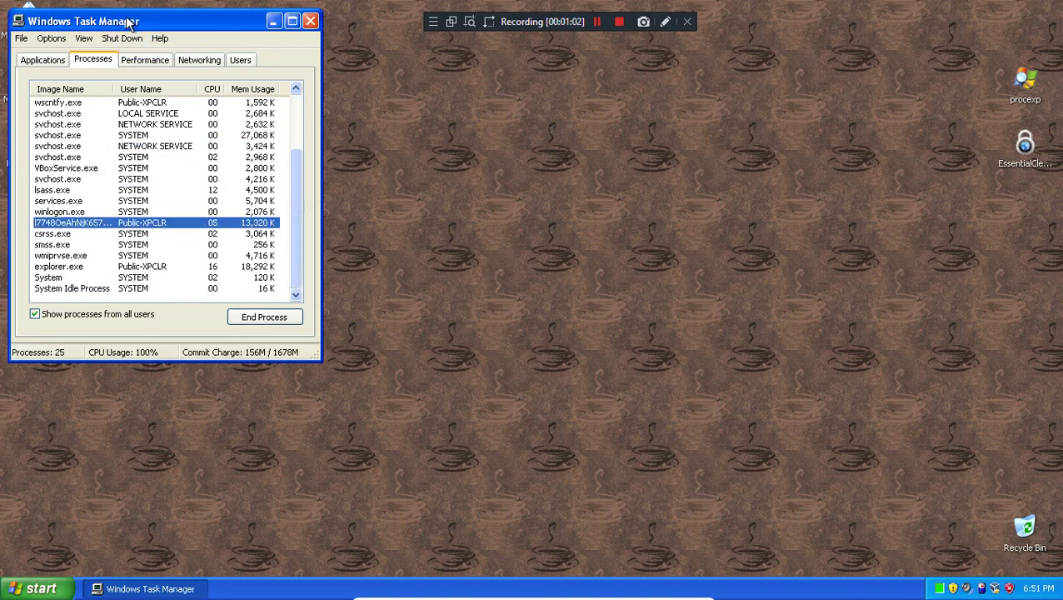
pyautogui.click(141, 222)
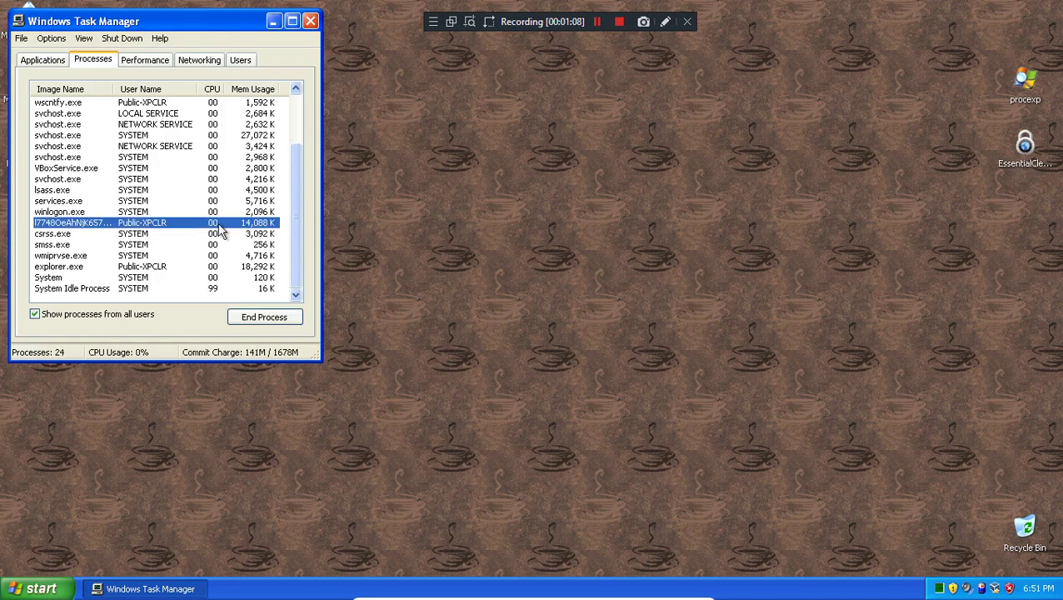
# Open the %appdata% folder through Run and move the Task Manager window clear of the folder window
pyautogui.press('super+r')
pyautogui.write('%a')
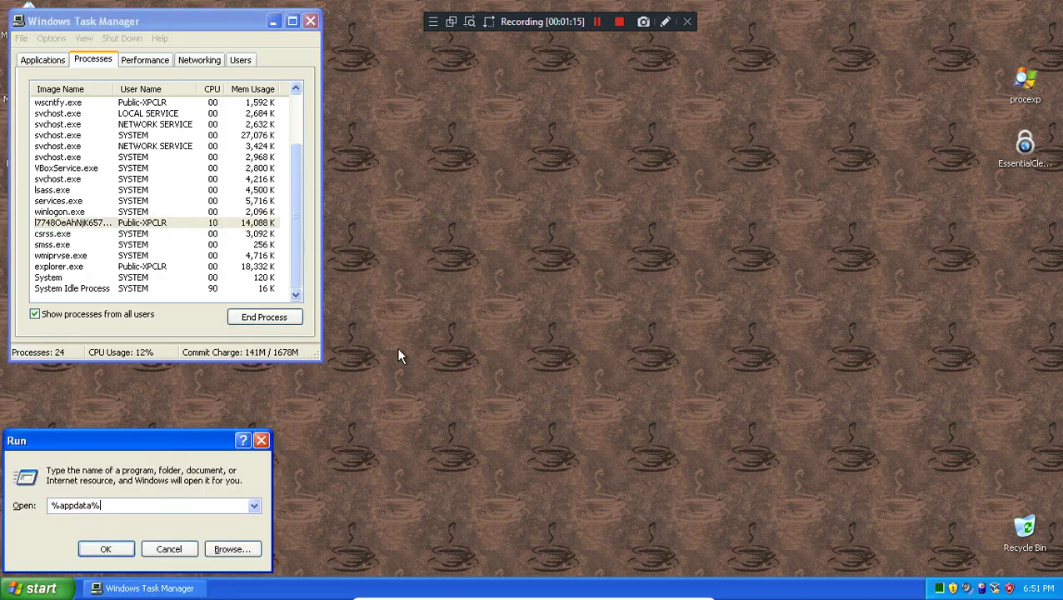
pyautogui.press('Return')
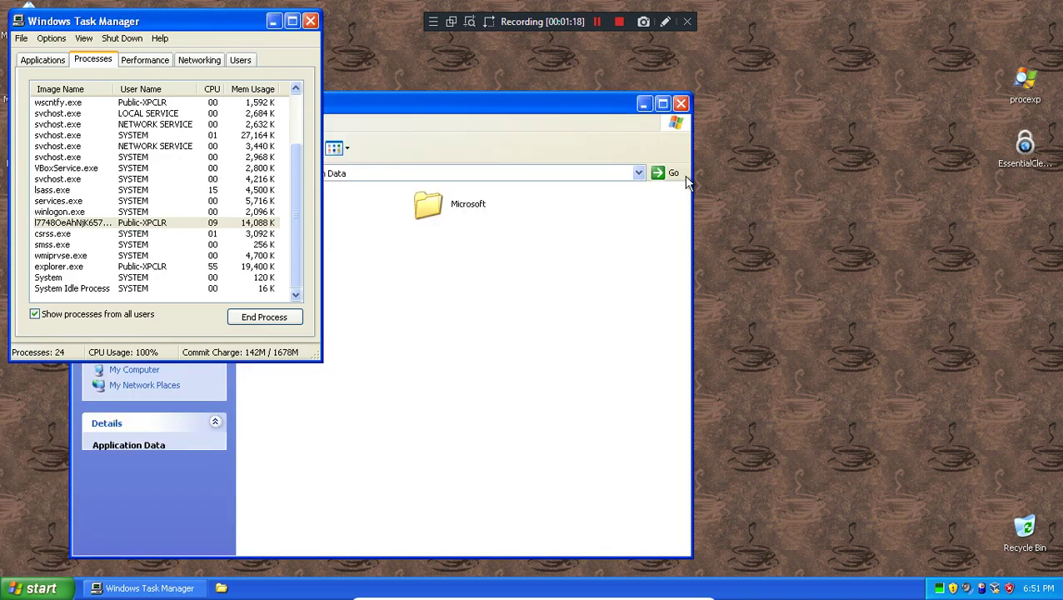
pyautogui.moveTo(101, 33); pyautogui.dragTo(814, 187)
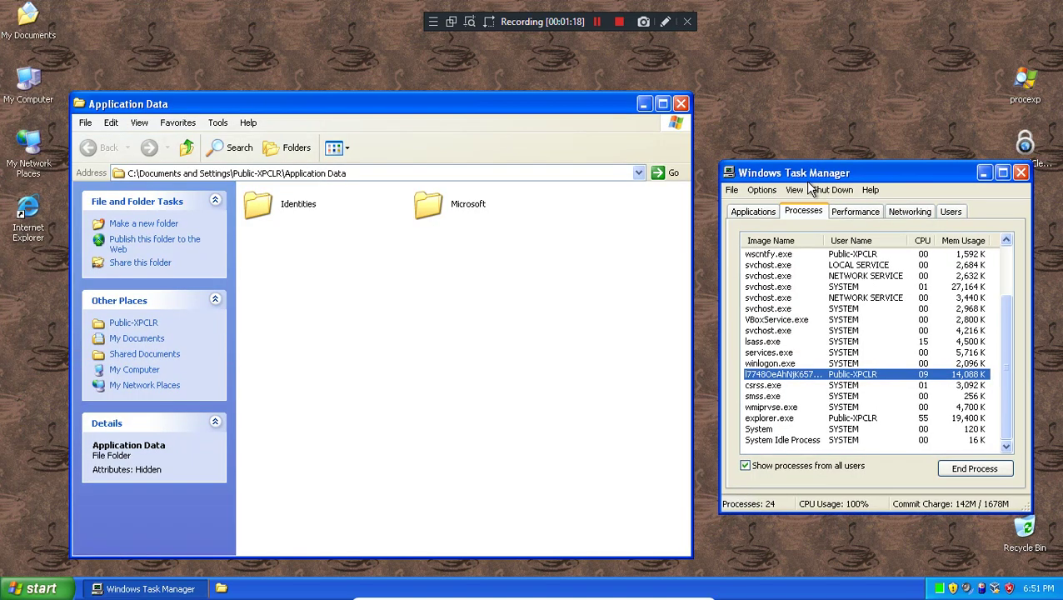
# Go to C:\Documents and Settings\All Users\Application Data and select the matching l7748OeAhNjK6573 process in Task Manager
pyautogui.click(313, 173)
pyautogui.moveTo(234, 174); pyautogui.dragTo(285, 190)
pyautogui.write('all us')
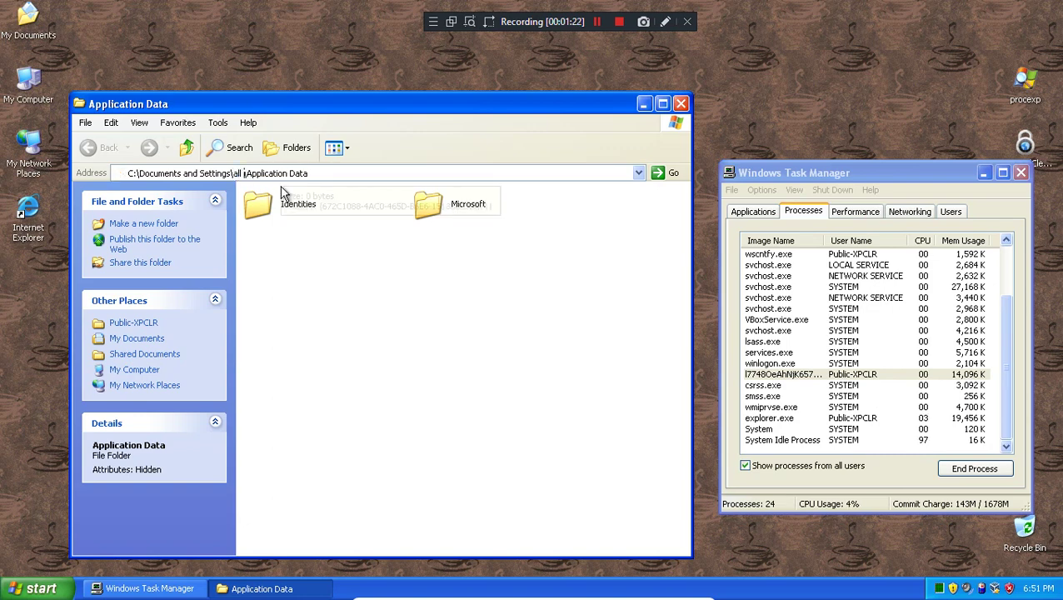
pyautogui.write('ers')
pyautogui.press('Return')
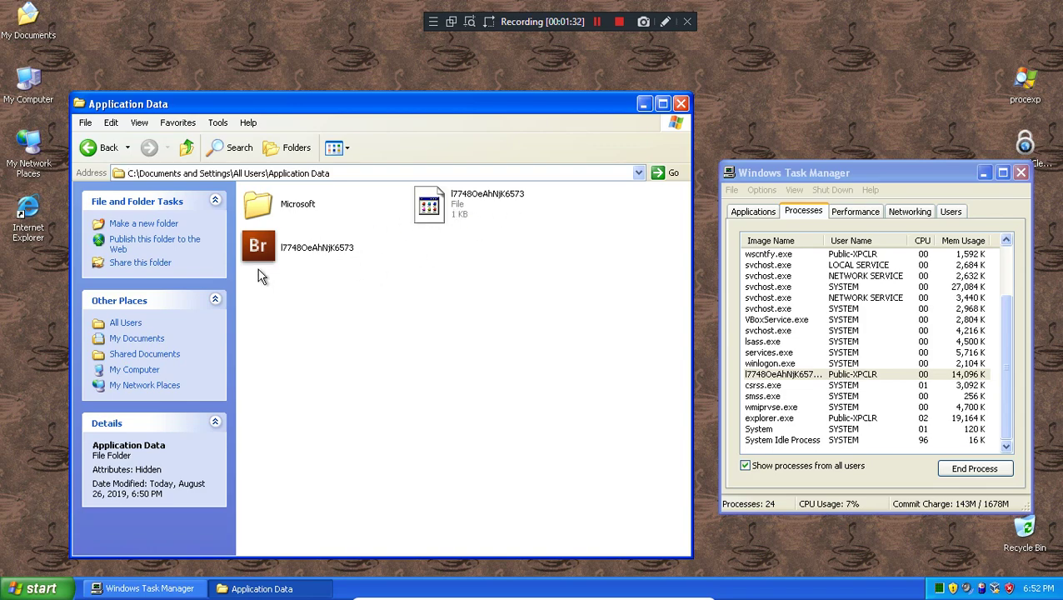
pyautogui.click(854, 375)
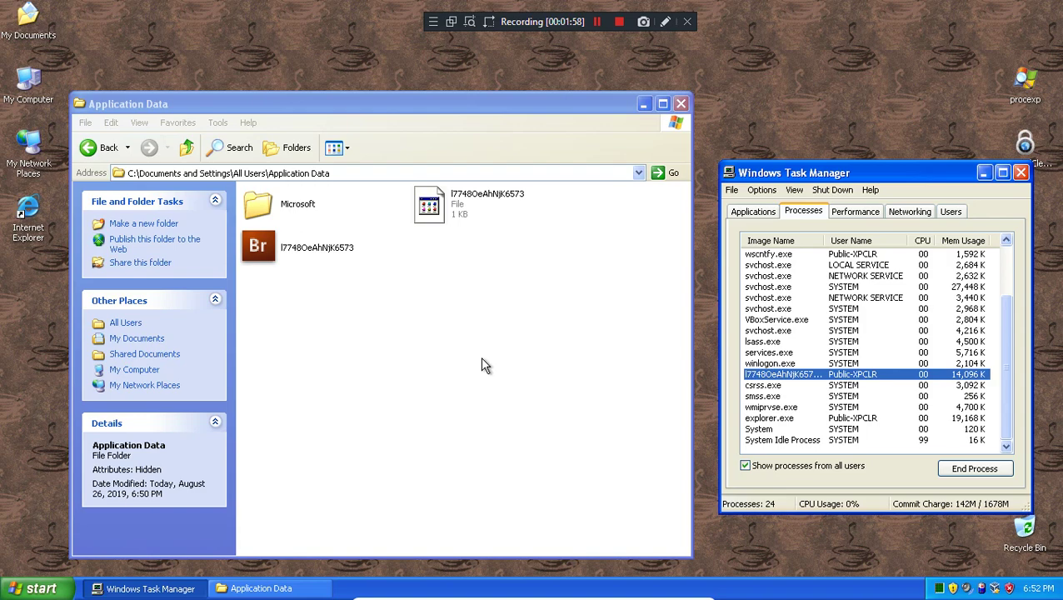
# Minimize all open windows to show the desktop and look over the Start menu before dismissing it
pyautogui.click(984, 171)
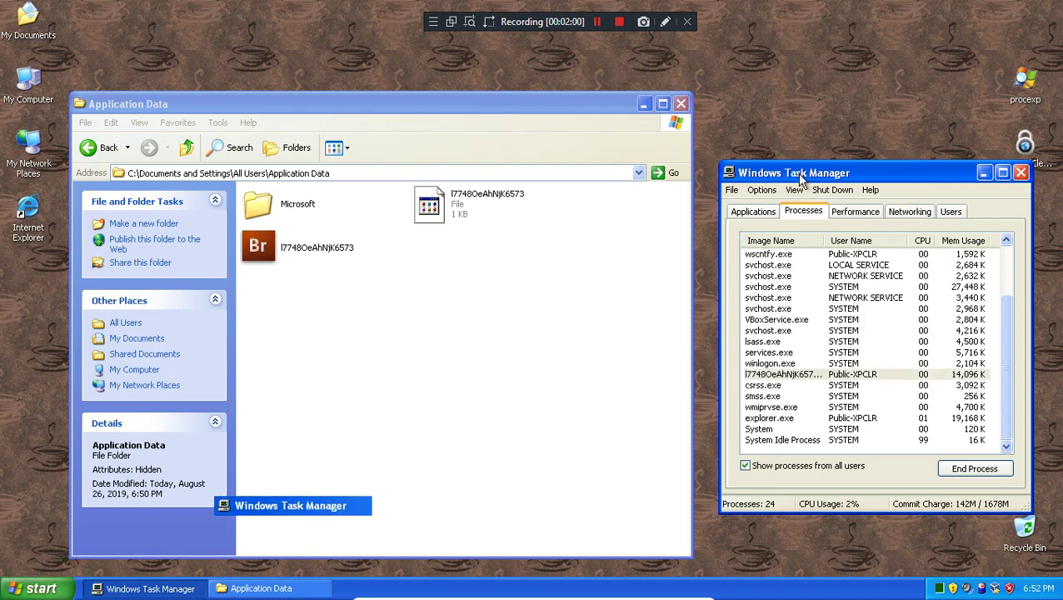
pyautogui.press('super+d')
pyautogui.press('super')
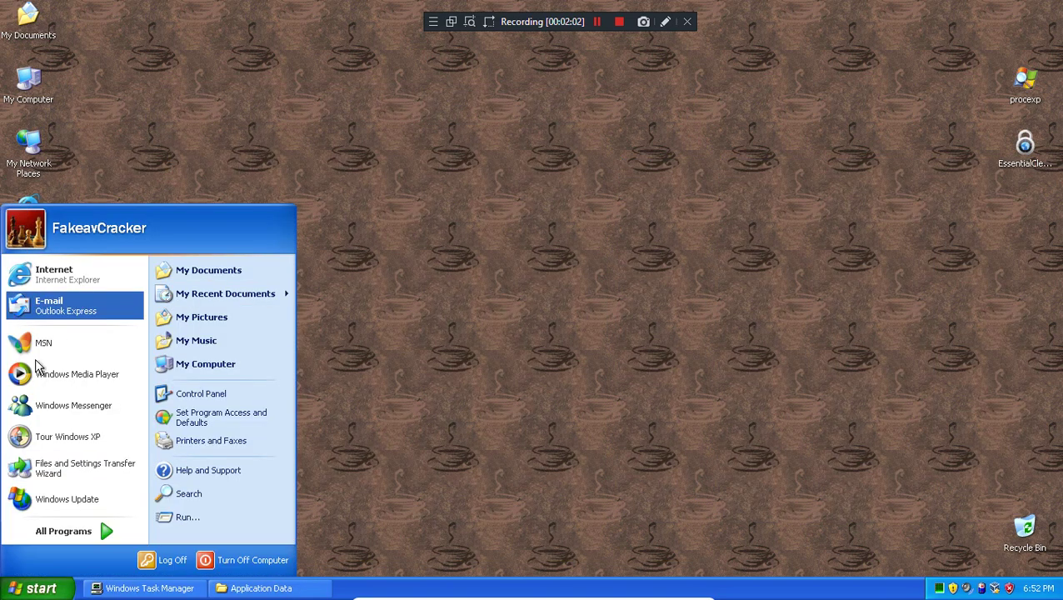
pyautogui.moveTo(256, 298)
pyautogui.click(497, 266)
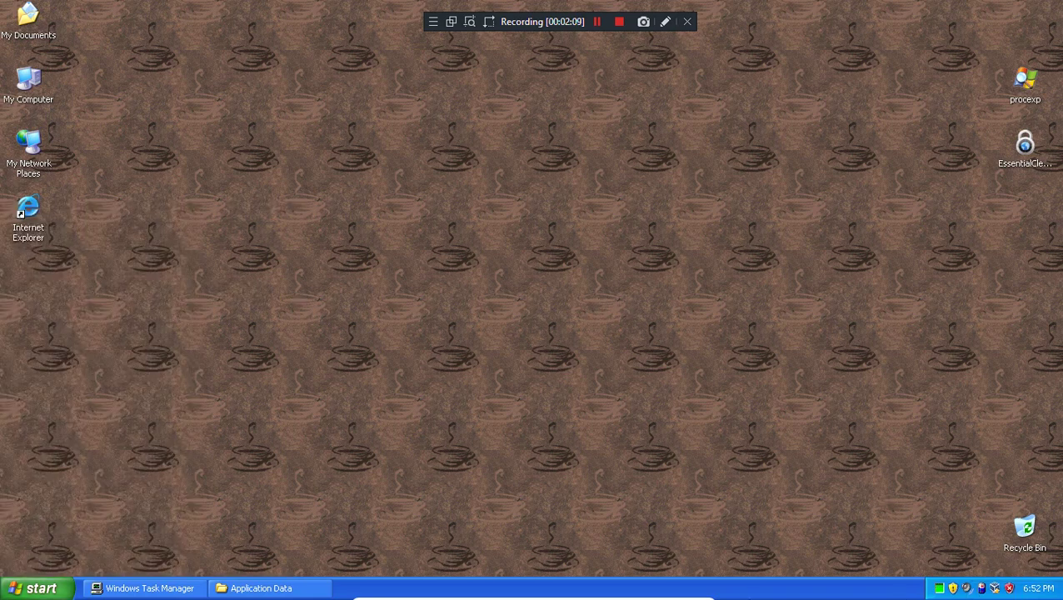
# In Windows Security Center, set Virus Protection to "I have an antivirus program that I'll monitor myself" and close the window
pyautogui.doubleClick(954, 588)
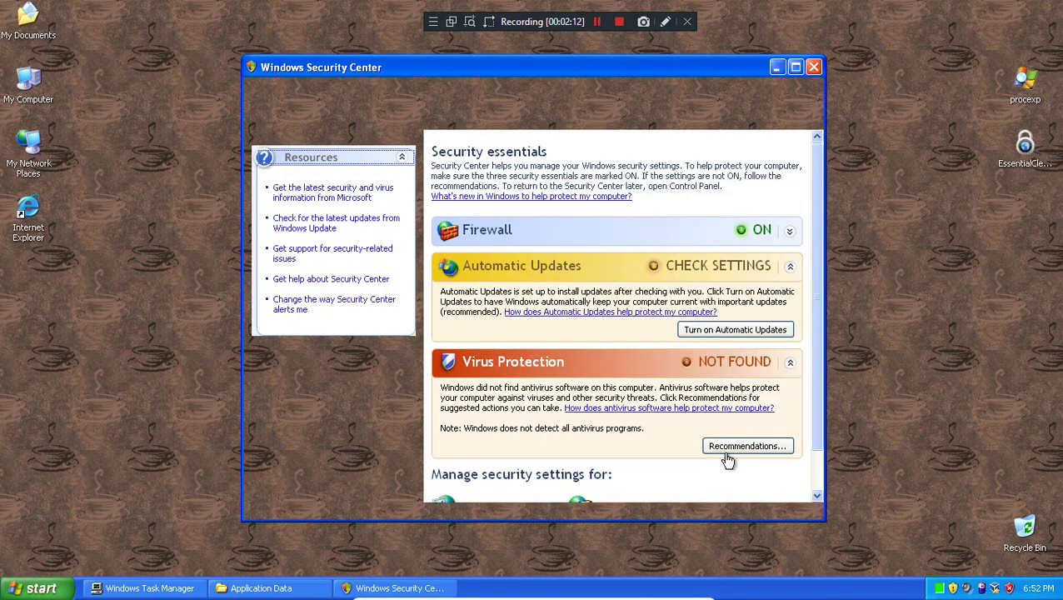
pyautogui.click(721, 446)
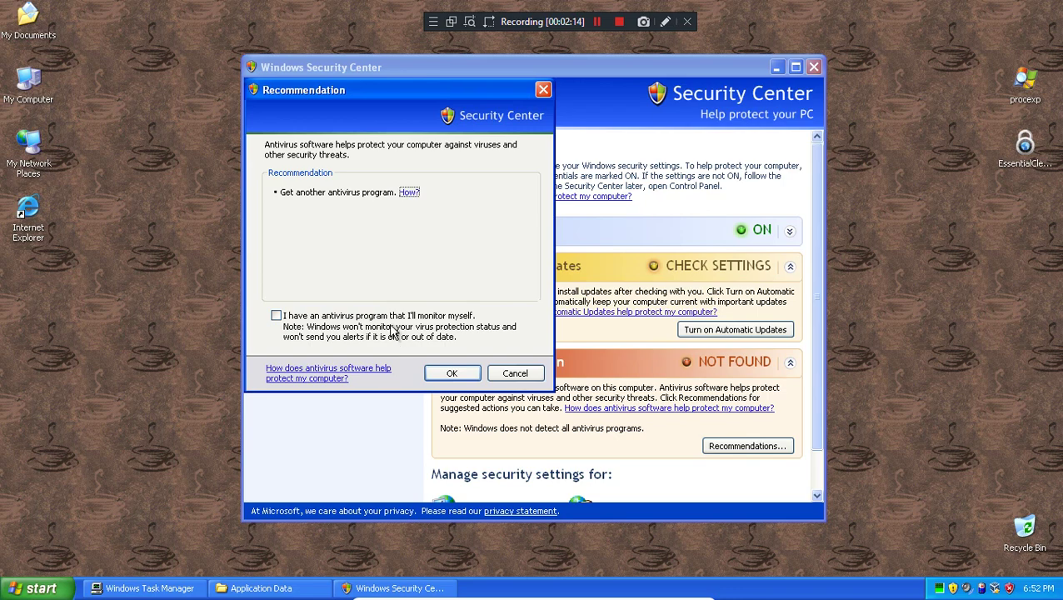
pyautogui.click(276, 316)
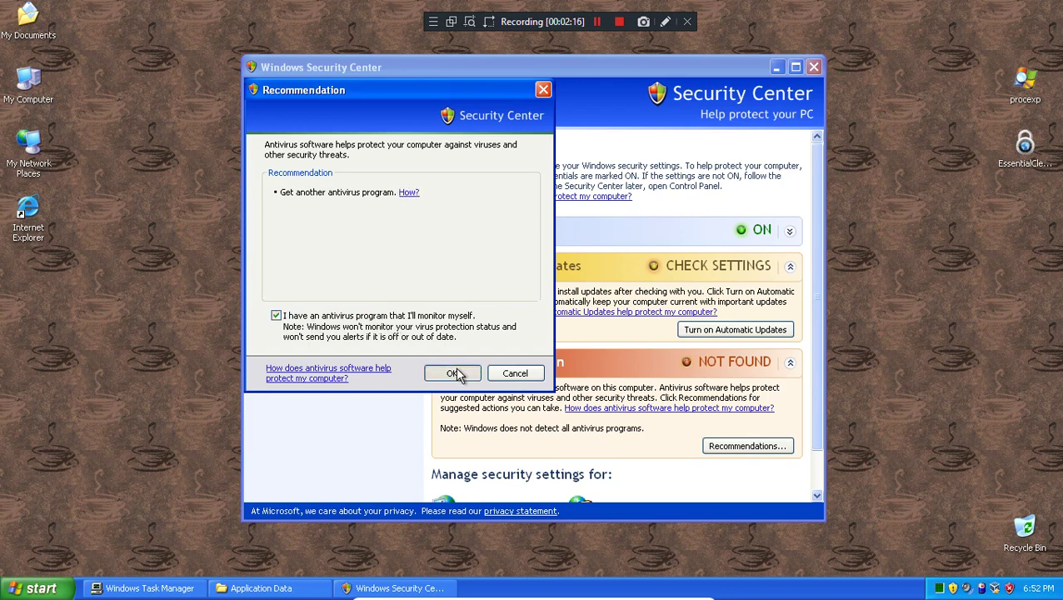
pyautogui.click(456, 373)
pyautogui.click(813, 67)
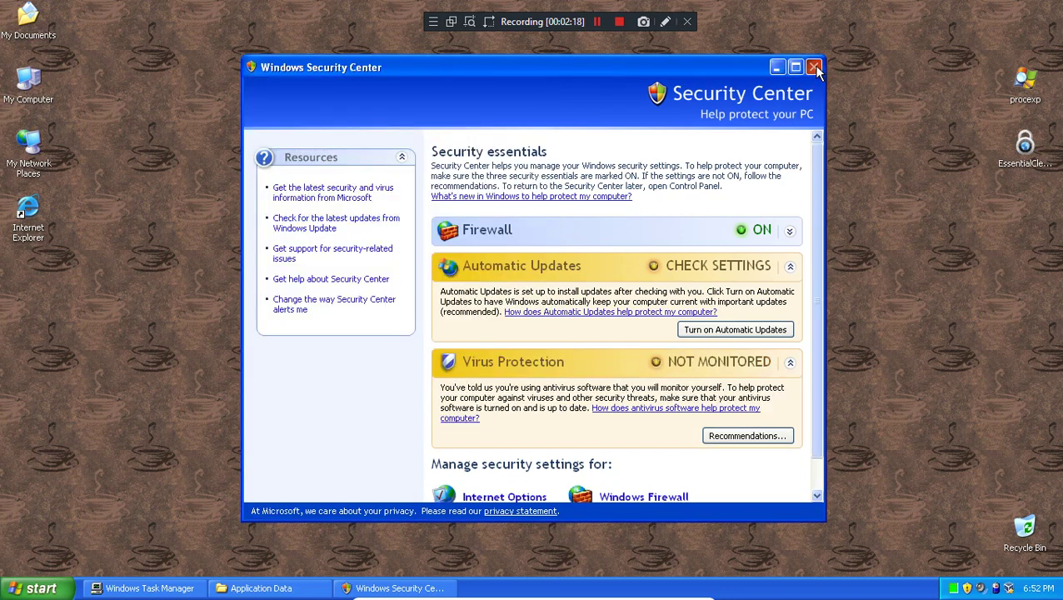
# Bring Task Manager back, request ending the l7748OeAhNjK6573 process and decline the termination
pyautogui.click(161, 589)
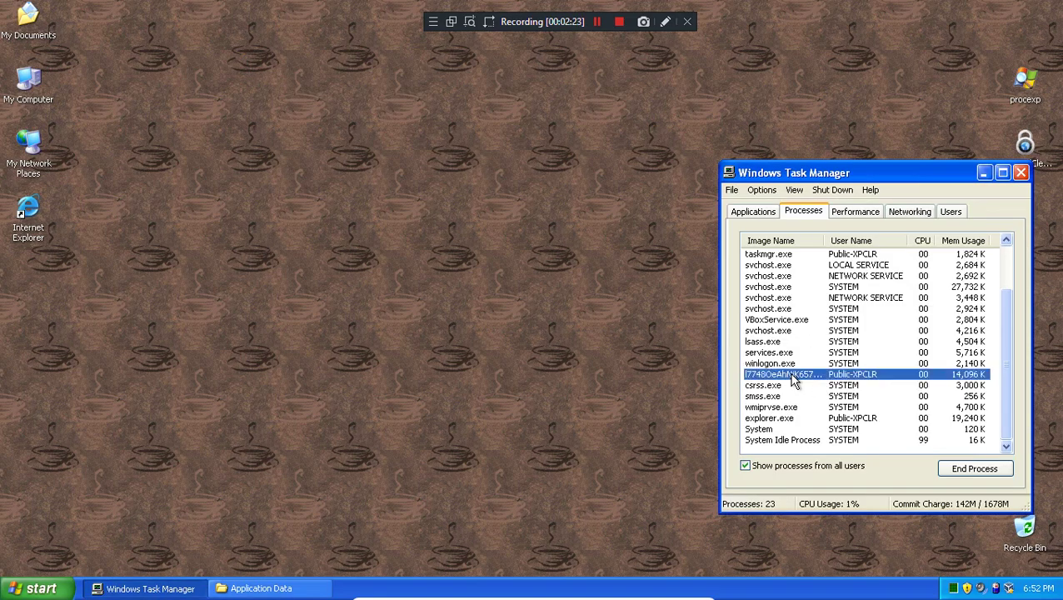
pyautogui.rightClick(792, 379)
pyautogui.click(801, 381)
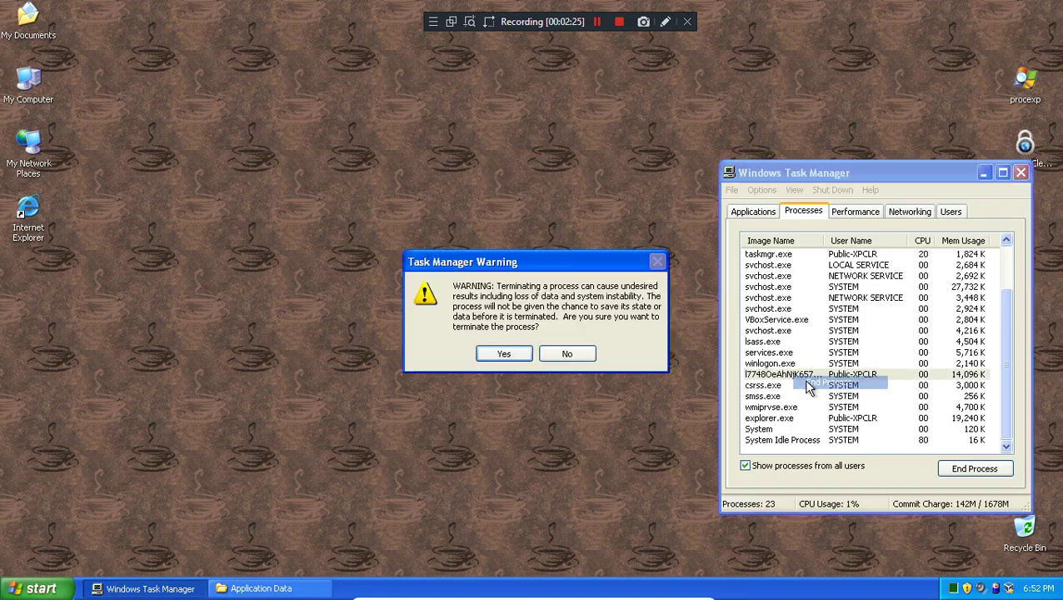
pyautogui.click(586, 361)
pyautogui.moveTo(843, 178); pyautogui.dragTo(790, 132)
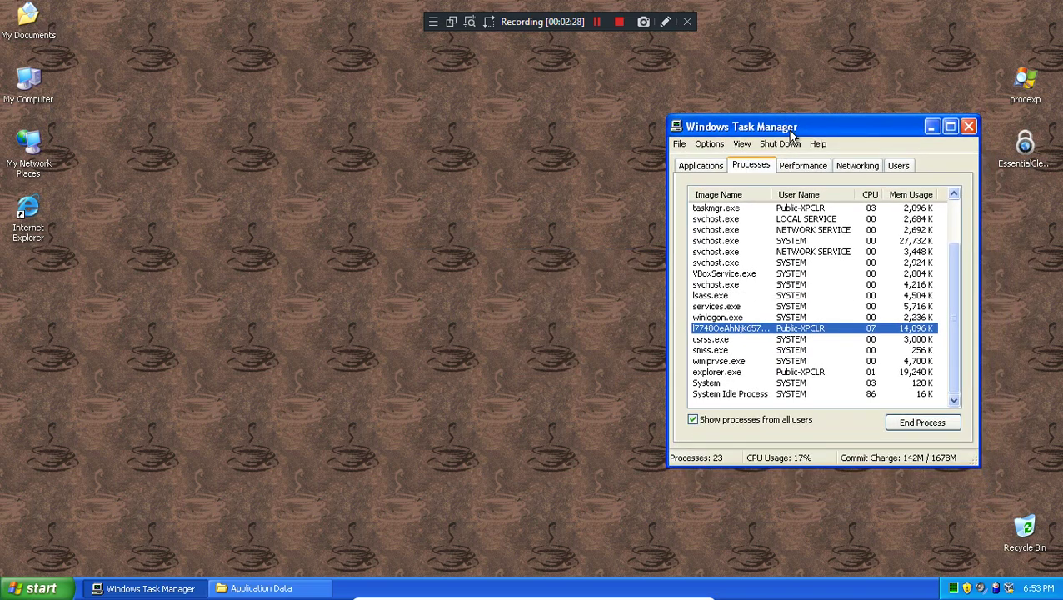
# Run the l7748OeAhNjK6573 application from the Application Data folder and locate its process in Task Manager
pyautogui.click(261, 588)
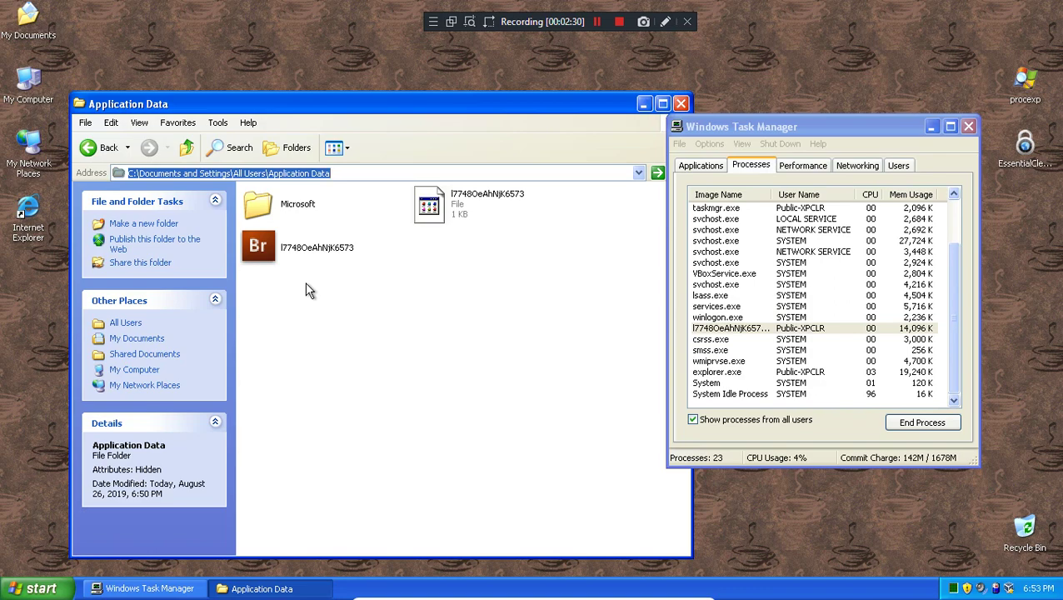
pyautogui.doubleClick(293, 243)
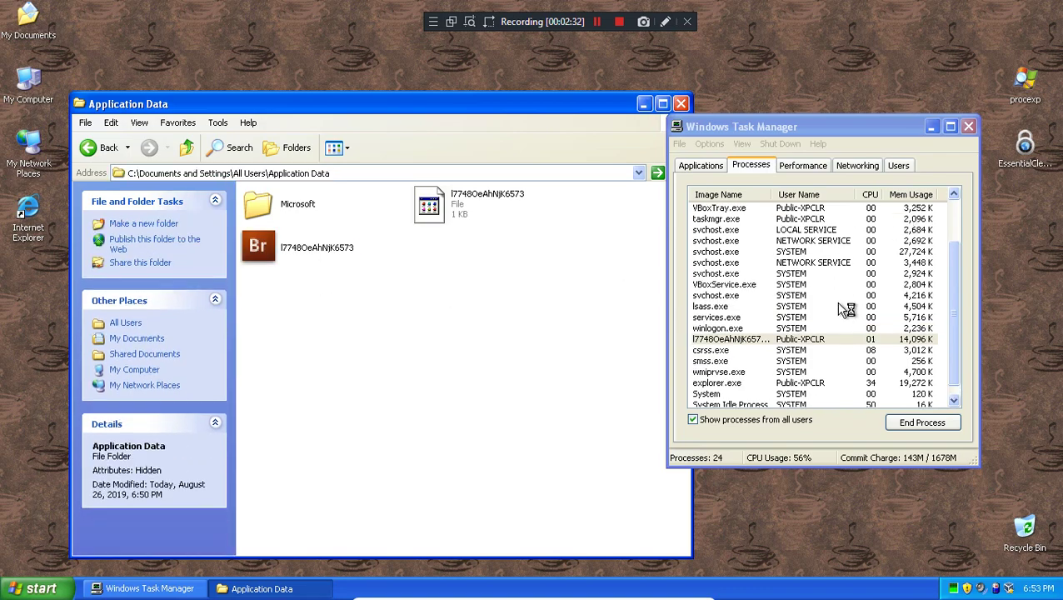
pyautogui.click(831, 307)
pyautogui.scroll(2, 832, 308)
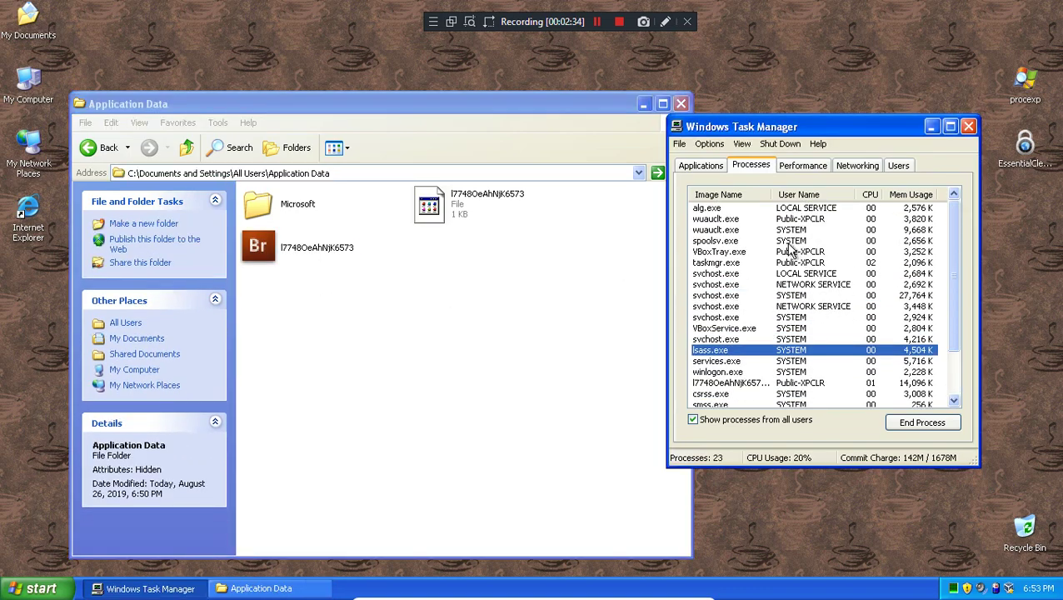
pyautogui.scroll(-2, 790, 249)
pyautogui.click(757, 329)
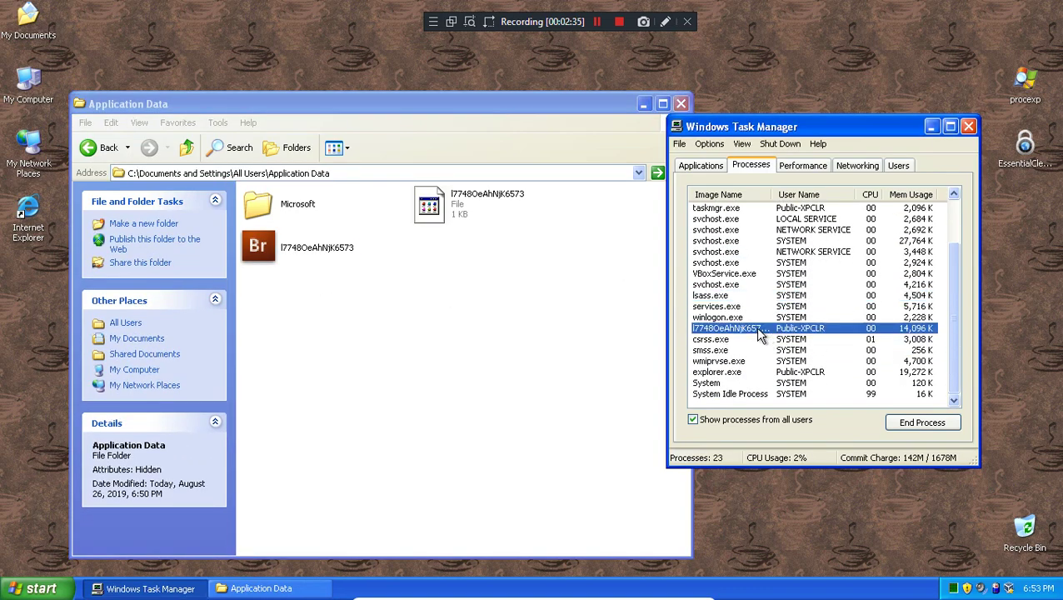
# Launch the l7748OeAhNjK6573 application again and check Task Manager for its new process instance
pyautogui.doubleClick(282, 254)
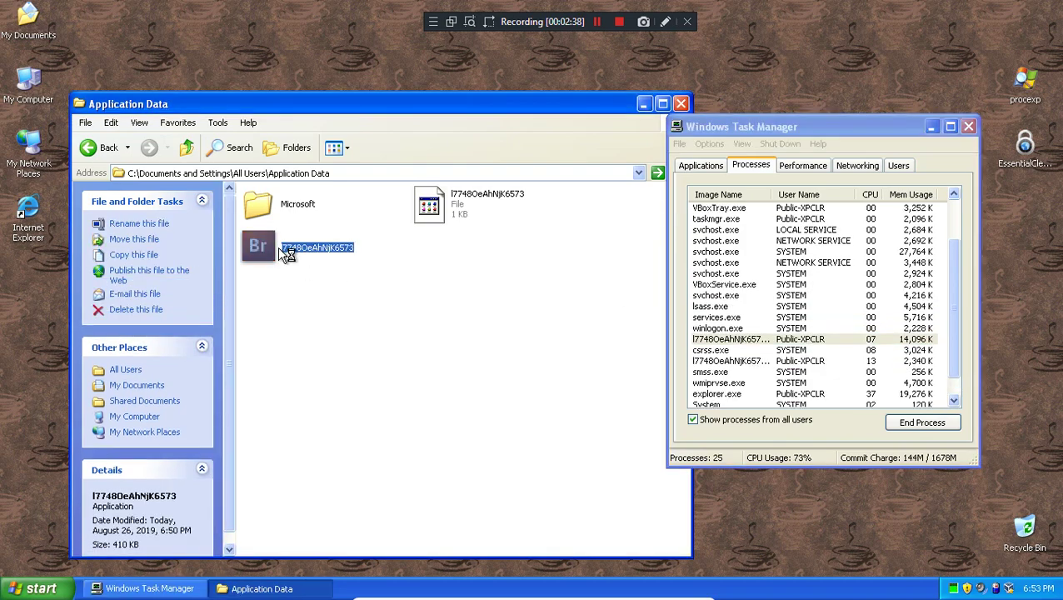
pyautogui.click(833, 365)
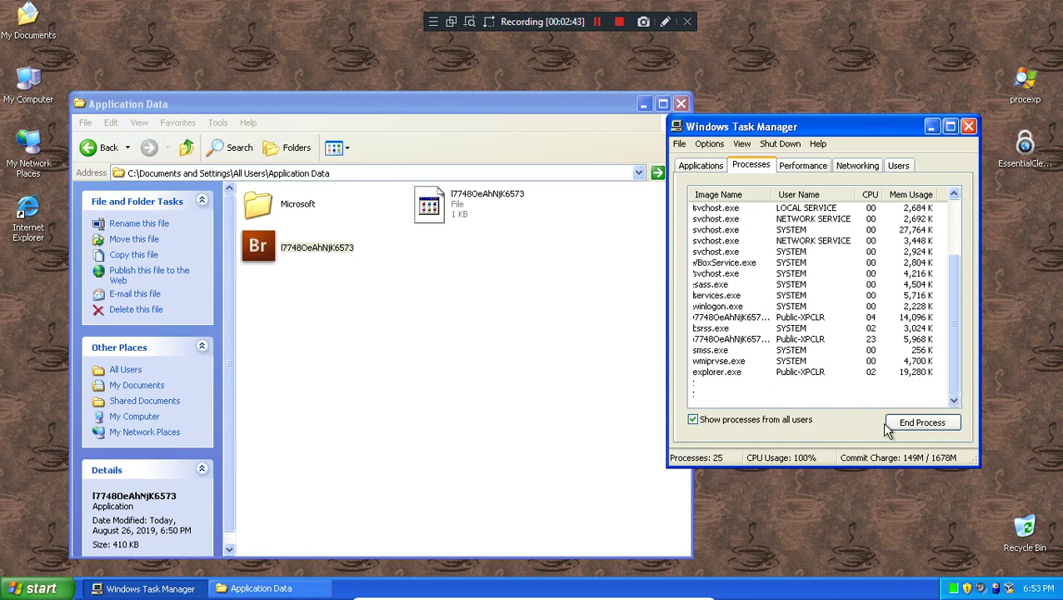
# Set the l7748OeAhNjK6573 process priority to AboveNormal in Task Manager and accept the priority change
pyautogui.click(802, 329)
pyautogui.rightClick(804, 334)
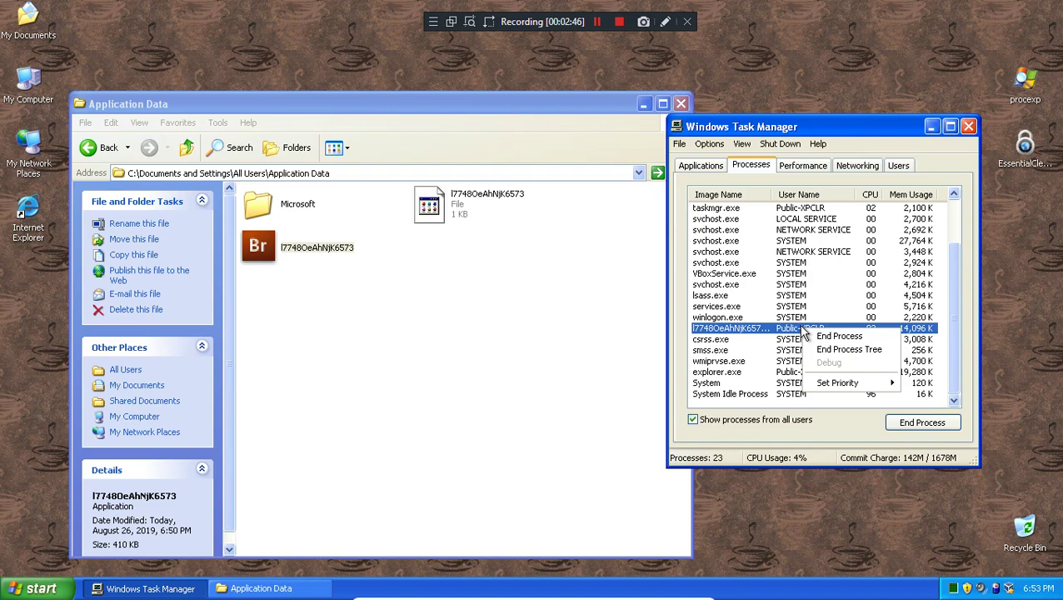
pyautogui.moveTo(862, 383)
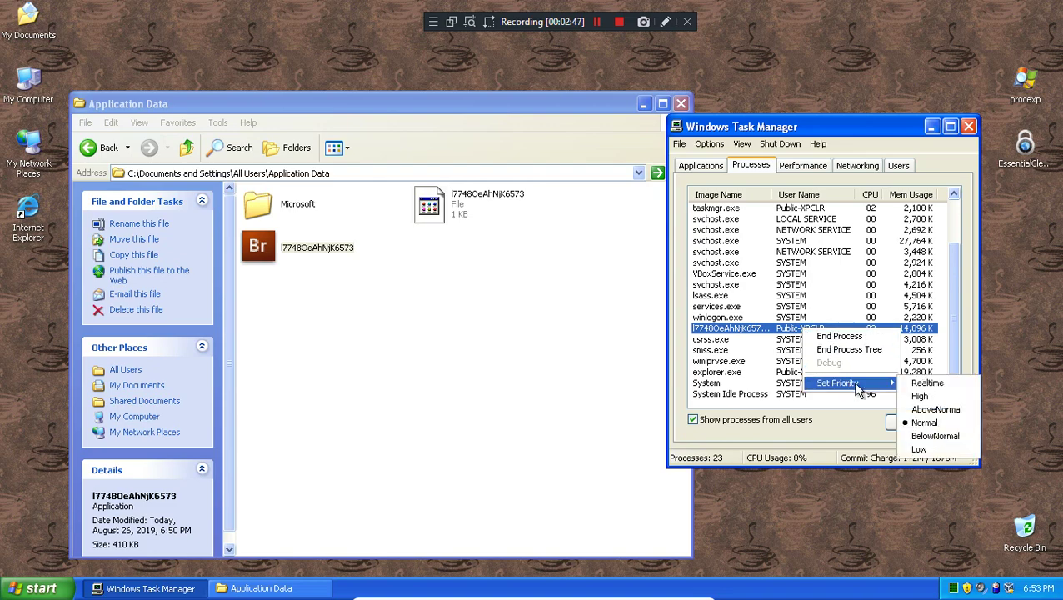
pyautogui.click(929, 410)
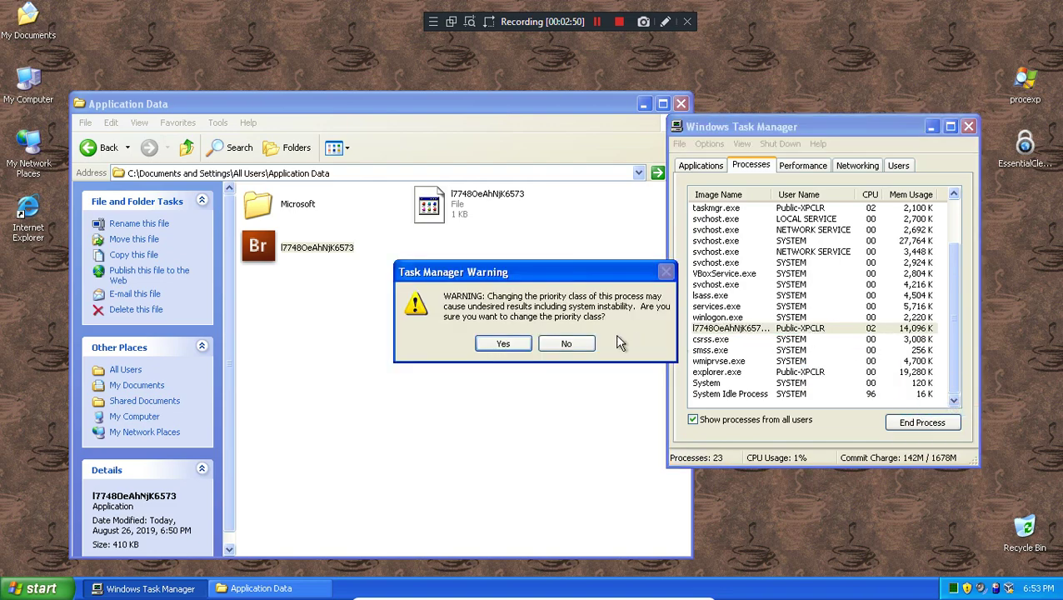
pyautogui.click(505, 345)
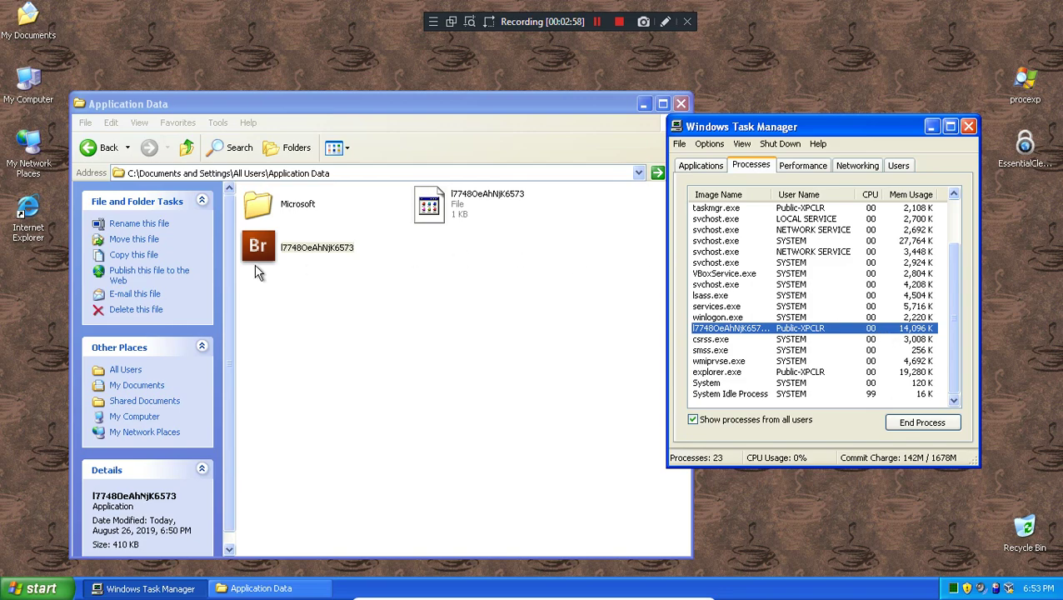
# Run the l7748OeAhNjK6573 application from Application Data once more and look through the process list for its entry
pyautogui.click(291, 251)
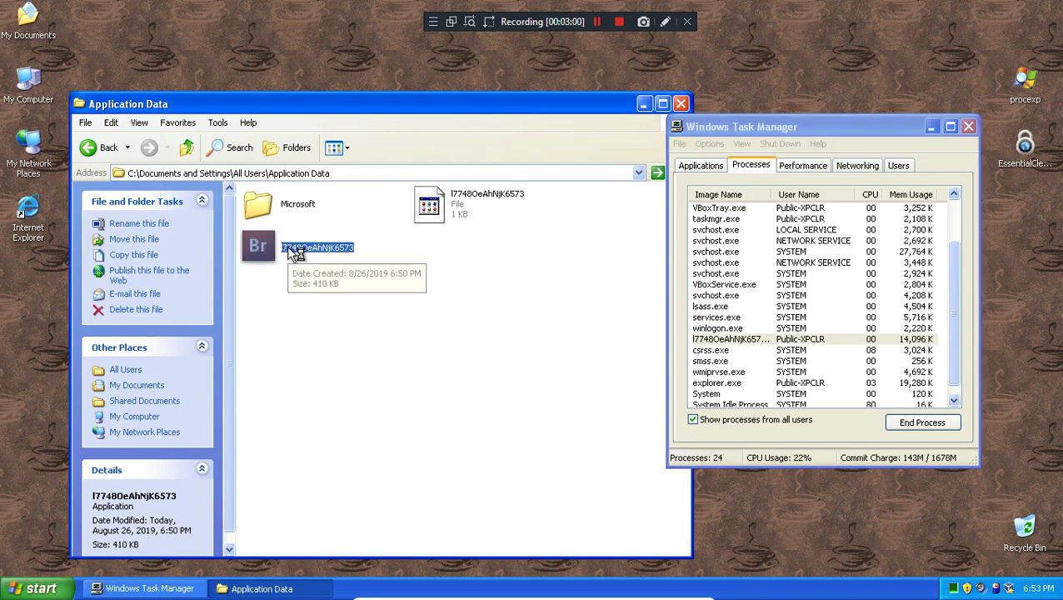
pyautogui.click(294, 250)
pyautogui.click(833, 303)
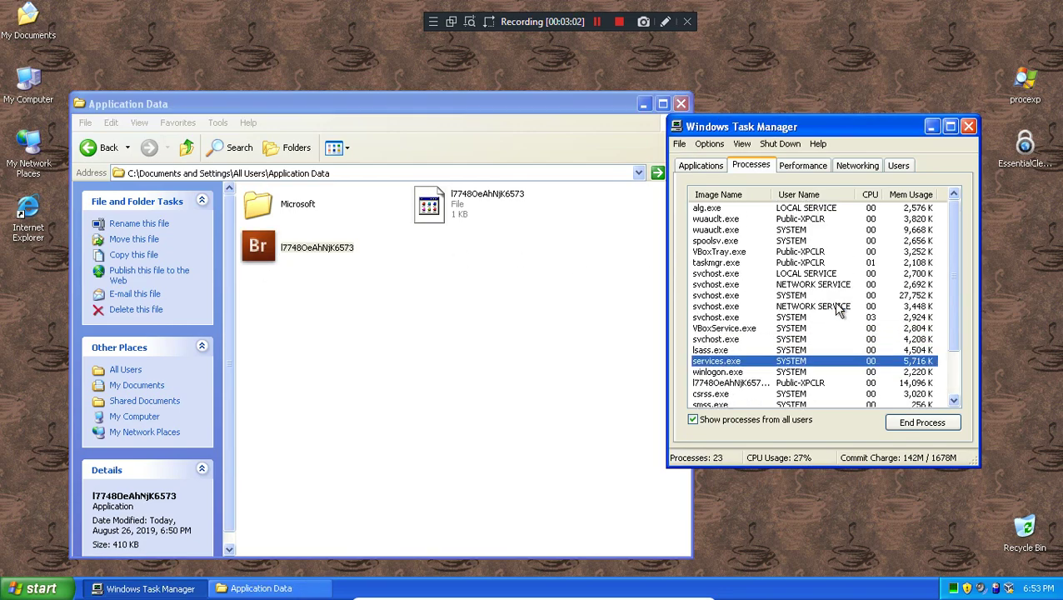
pyautogui.click(740, 329)
pyautogui.scroll(2, 742, 294)
pyautogui.scroll(-2, 742, 294)
pyautogui.scroll(2, 743, 296)
pyautogui.scroll(-2, 742, 295)
pyautogui.scroll(2, 742, 300)
pyautogui.scroll(-2, 740, 307)
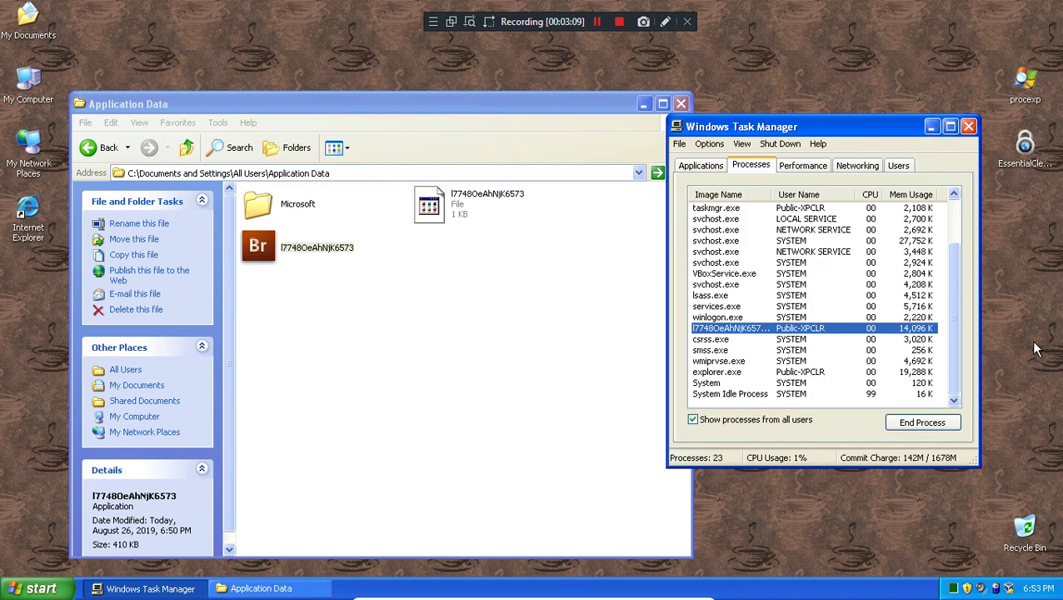
# End the l7748OeAhNjK6573 process, confirming its termination, and relaunch the application from the Application Data folder
pyautogui.click(921, 423)
pyautogui.click(499, 354)
pyautogui.click(314, 248)
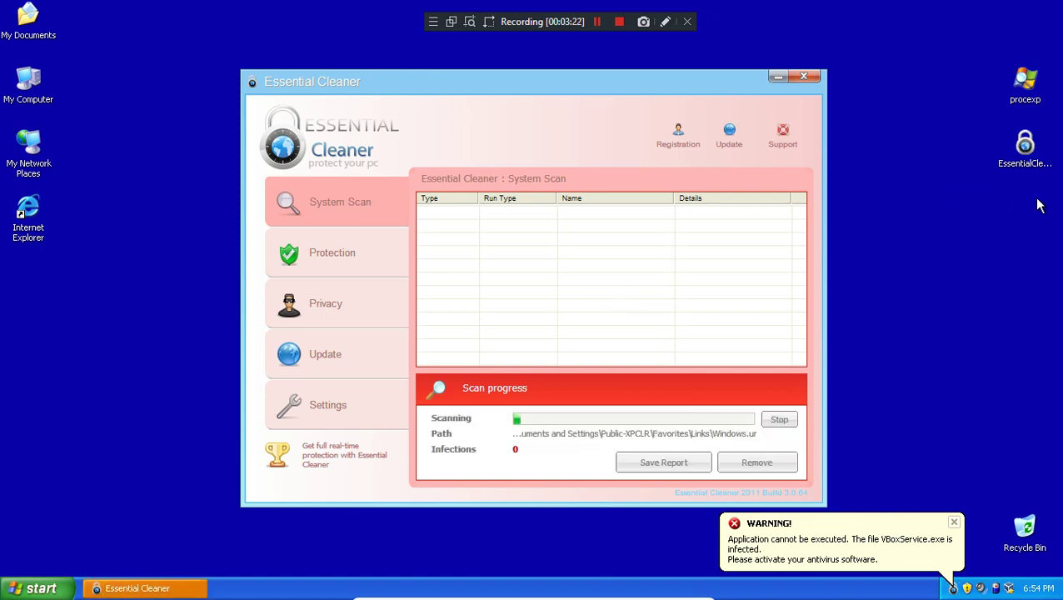
# Dismiss the infected-file warning balloon and try to launch EssentialCleanerGenerator1 from the desktop
pyautogui.click(1025, 146)
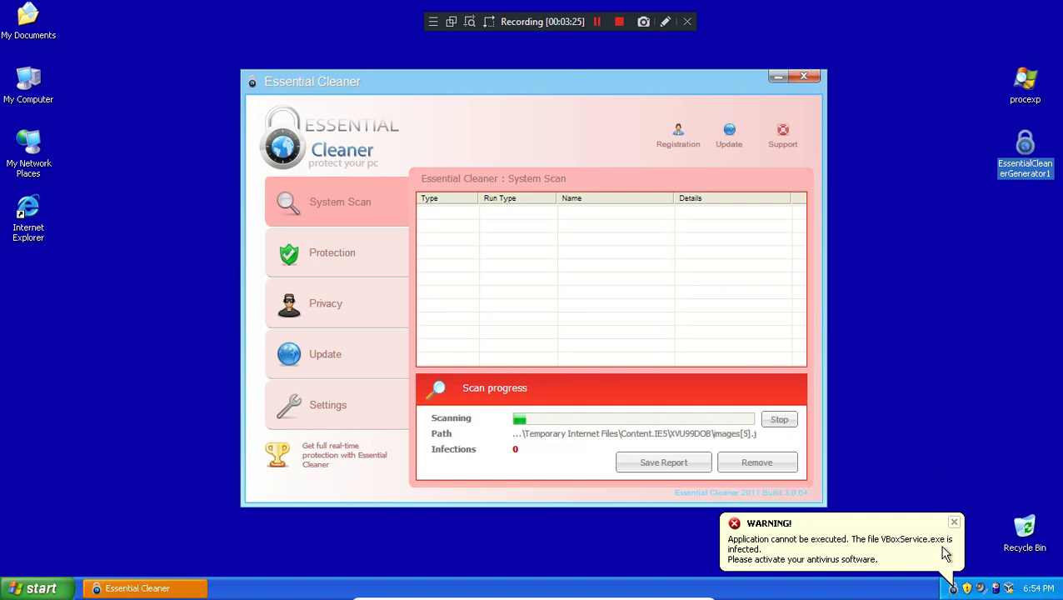
pyautogui.click(954, 522)
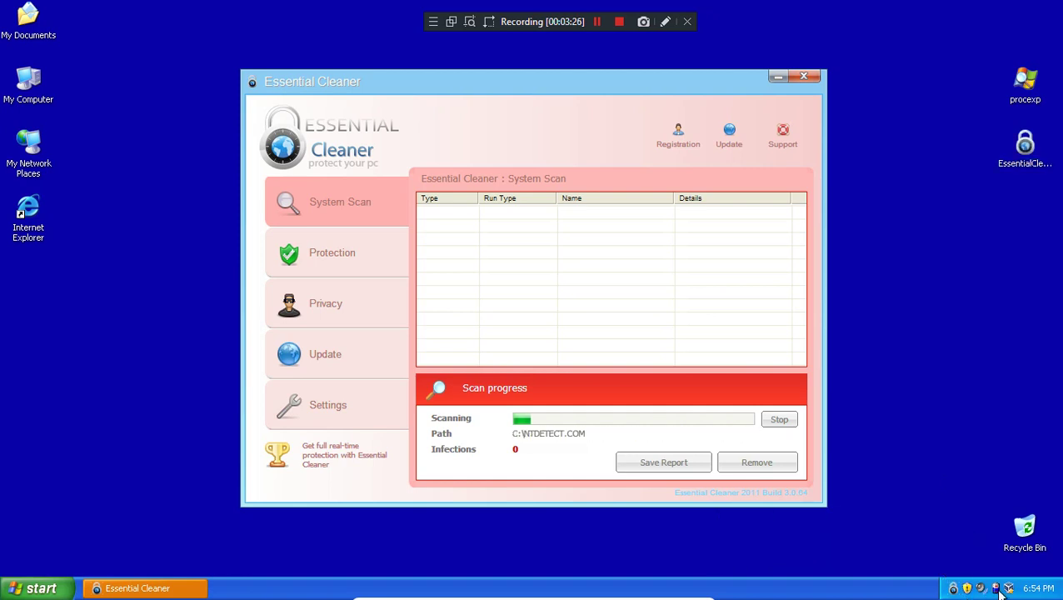
pyautogui.doubleClick(1021, 150)
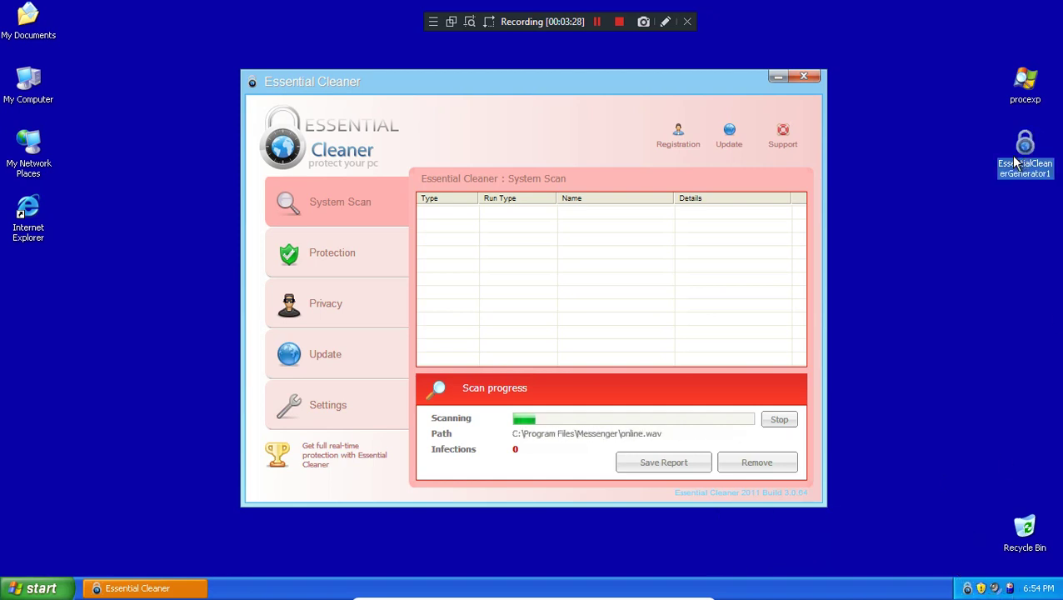
pyautogui.click(392, 150)
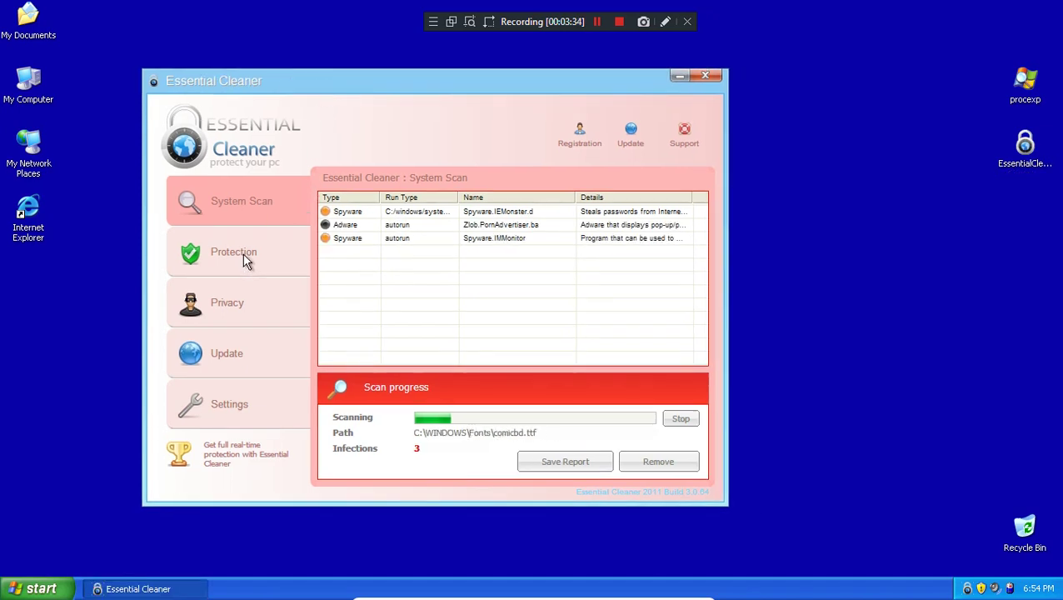
# Stop the running Essential Cleaner system scan and confirm continuing unprotected
pyautogui.click(679, 419)
pyautogui.click(633, 414)
pyautogui.click(473, 320)
# Check the Protection, Privacy, Update and Settings sections of Essential Cleaner and return to System Scan
pyautogui.click(238, 257)
pyautogui.click(253, 325)
pyautogui.click(250, 356)
pyautogui.click(252, 404)
pyautogui.click(249, 214)
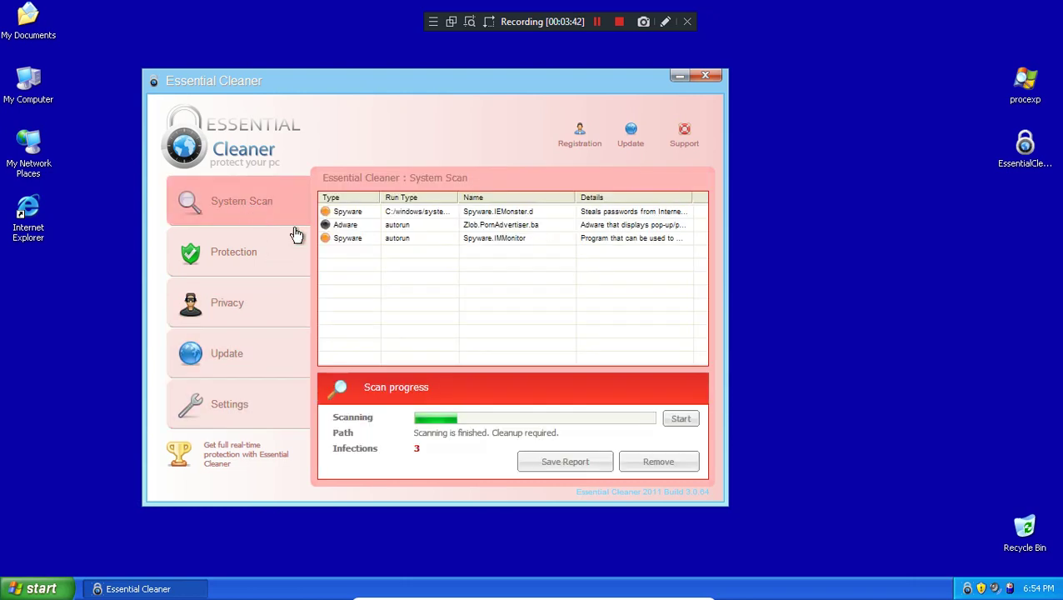
# Restart the system scan and try to exit Essential Cleaner, declining activation when asked
pyautogui.click(676, 425)
pyautogui.click(704, 76)
pyautogui.click(912, 556)
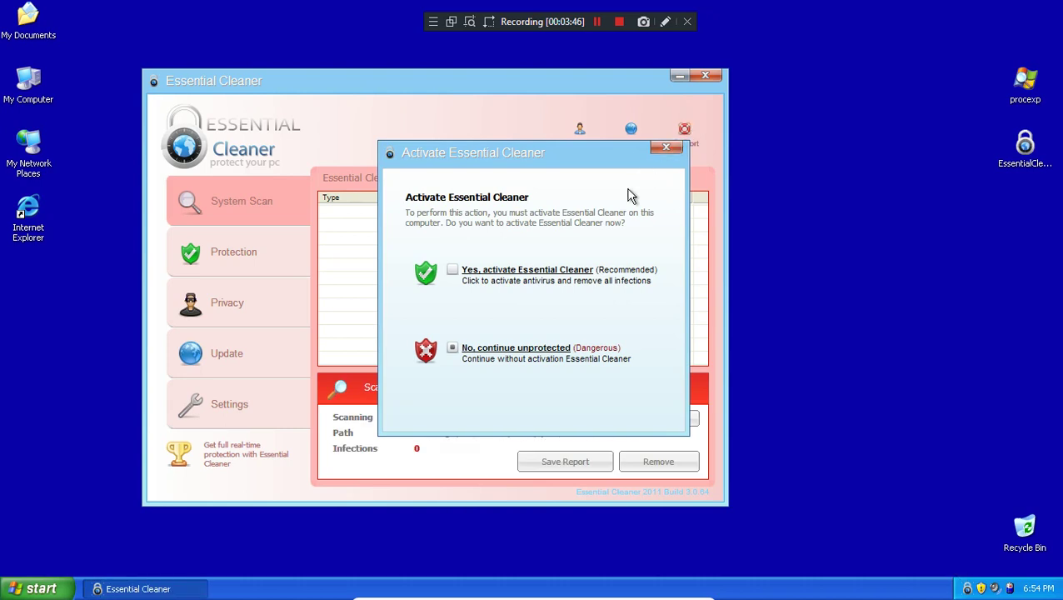
pyautogui.click(665, 148)
pyautogui.click(473, 319)
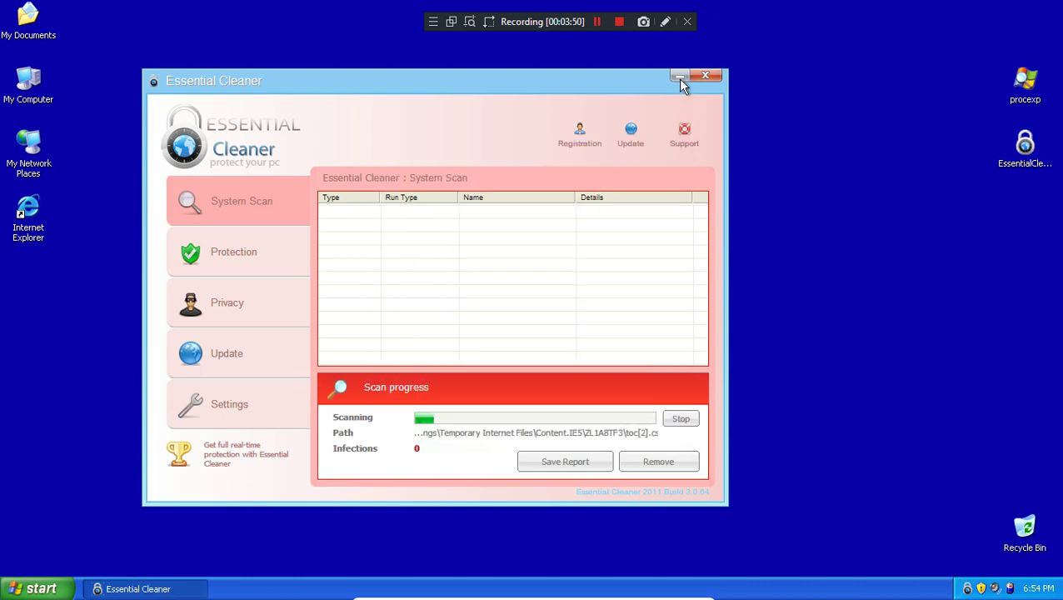
# Minimize Essential Cleaner and try to launch EssentialCleanerGenerator1 again
pyautogui.click(680, 77)
pyautogui.doubleClick(1025, 165)
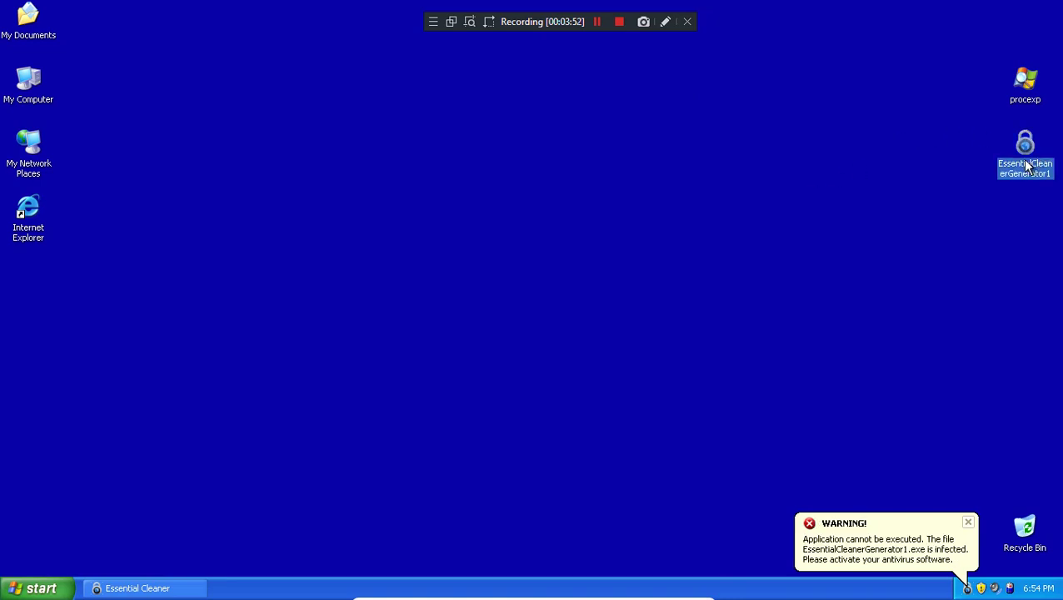
# Open Internet Explorer and load the previously visited Bing search for "bliss"
pyautogui.press('super')
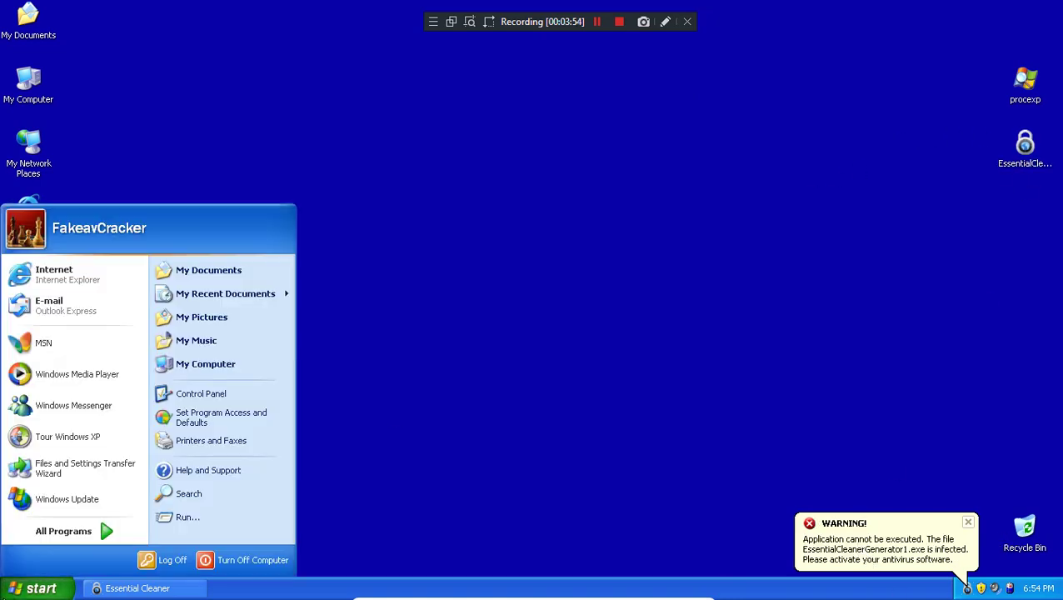
pyautogui.click(111, 280)
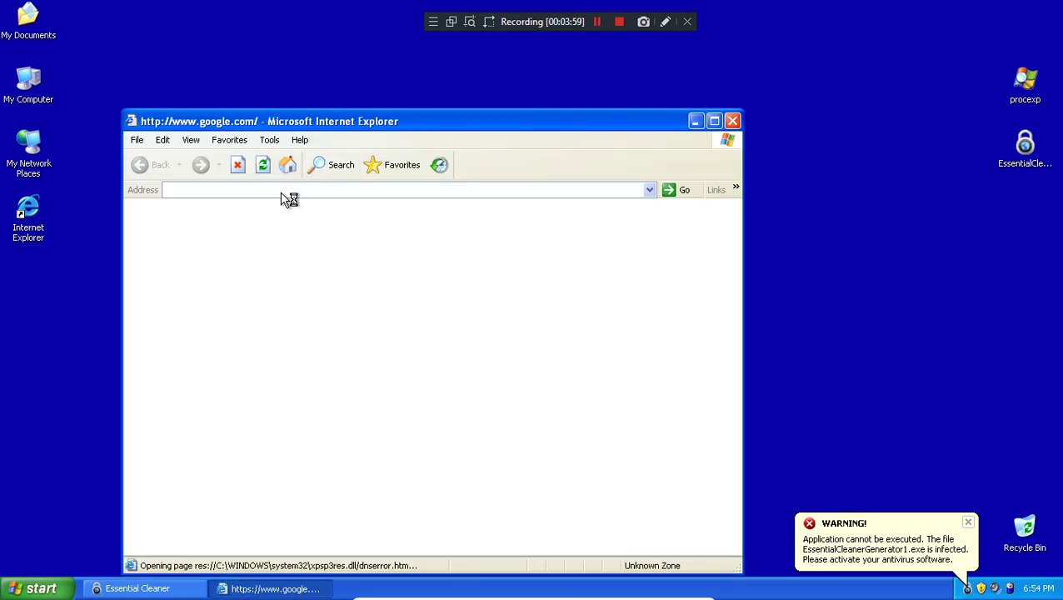
pyautogui.write('ning')
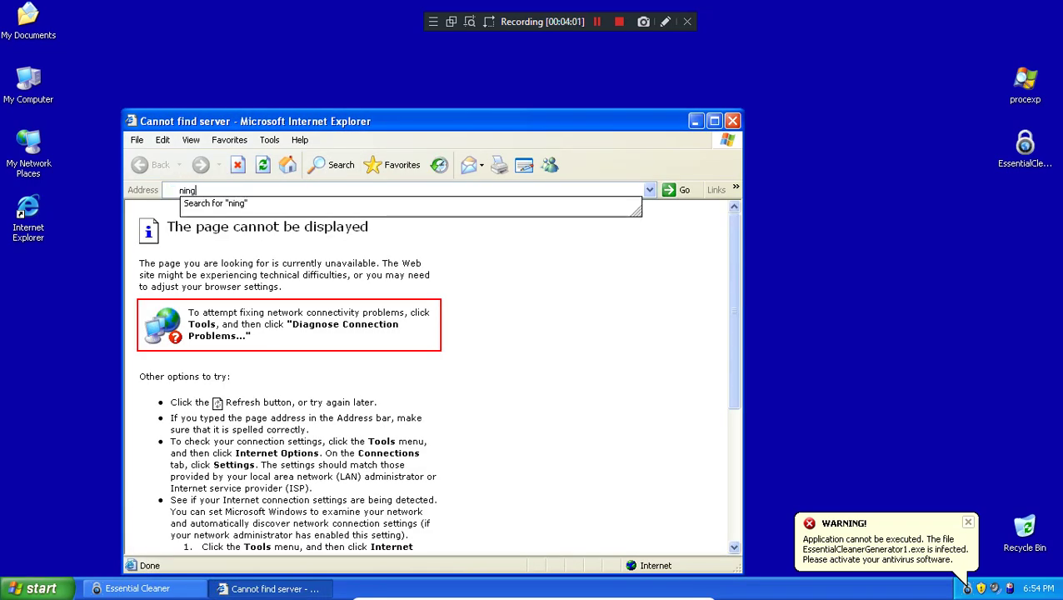
pyautogui.press('BackSpace')
pyautogui.press('BackSpace')
pyautogui.write('bing')
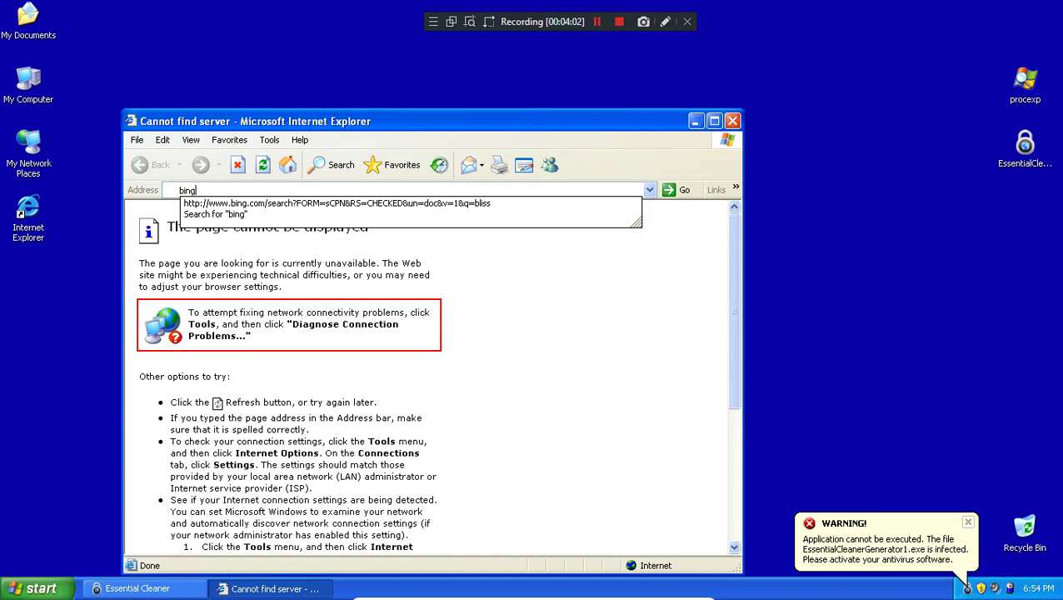
pyautogui.press('Down')
pyautogui.press('Return')
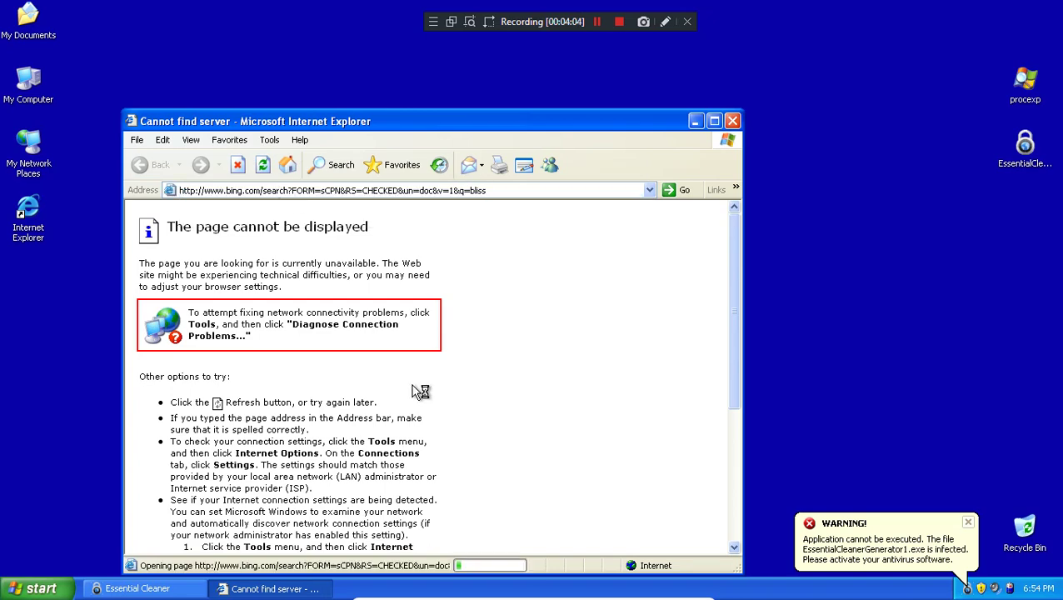
# View the Bing image results for "bliss" and close Internet Explorer
pyautogui.scroll(-10, 487, 309)
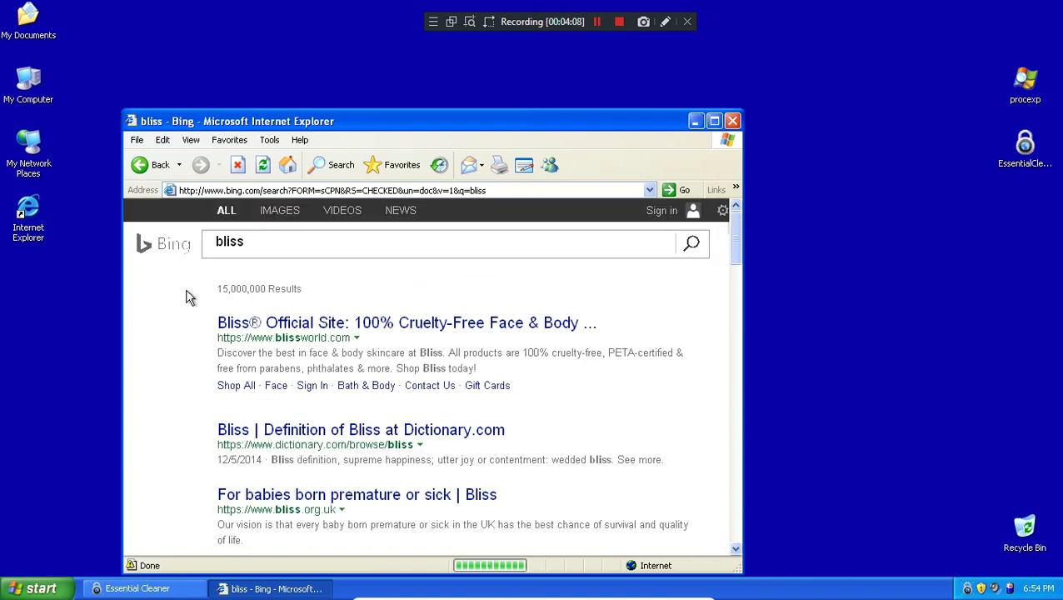
pyautogui.click(268, 218)
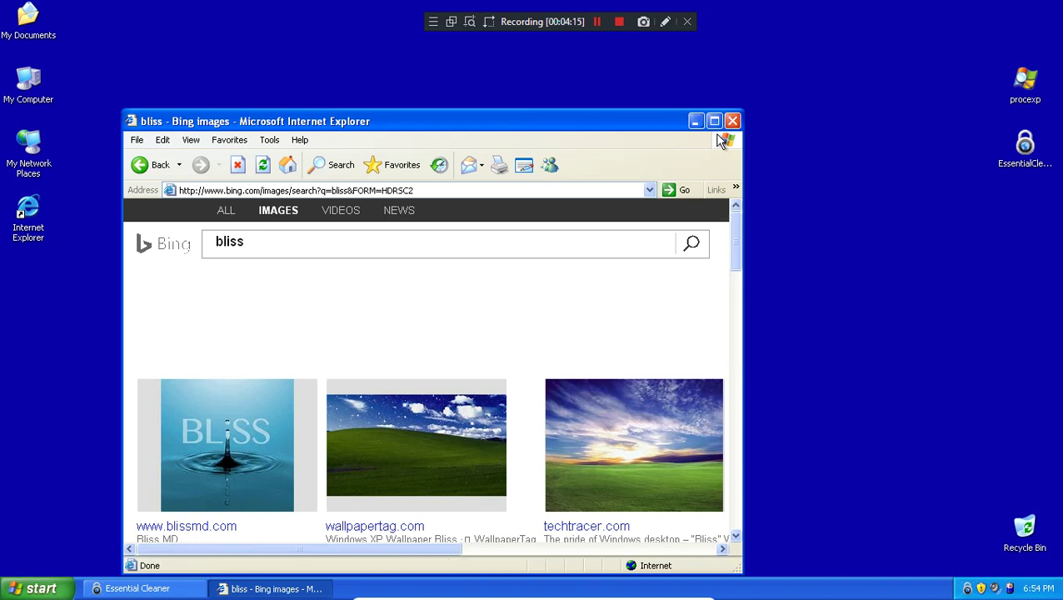
pyautogui.click(729, 124)
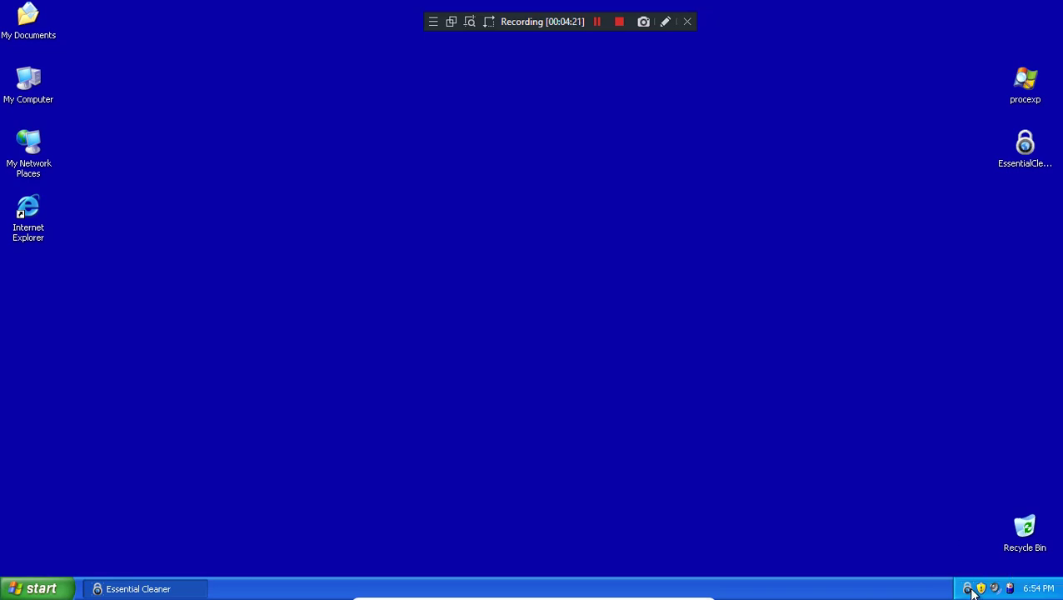
# Restore Essential Cleaner, continue unprotected past its firewall alert, and review the list of reported infections
pyautogui.click(172, 591)
pyautogui.click(659, 265)
pyautogui.click(585, 331)
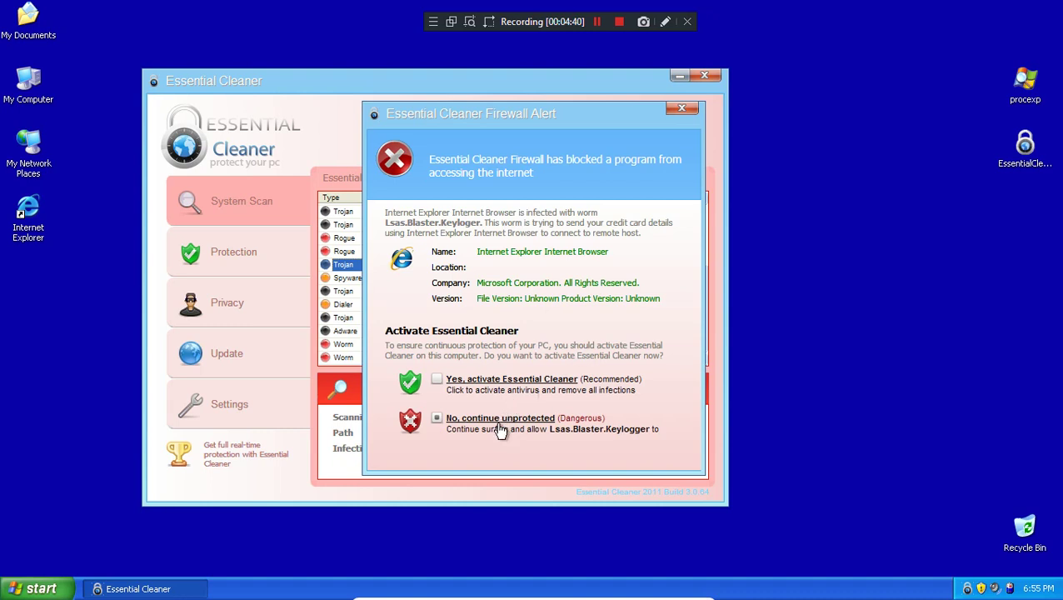
pyautogui.click(498, 426)
pyautogui.click(468, 318)
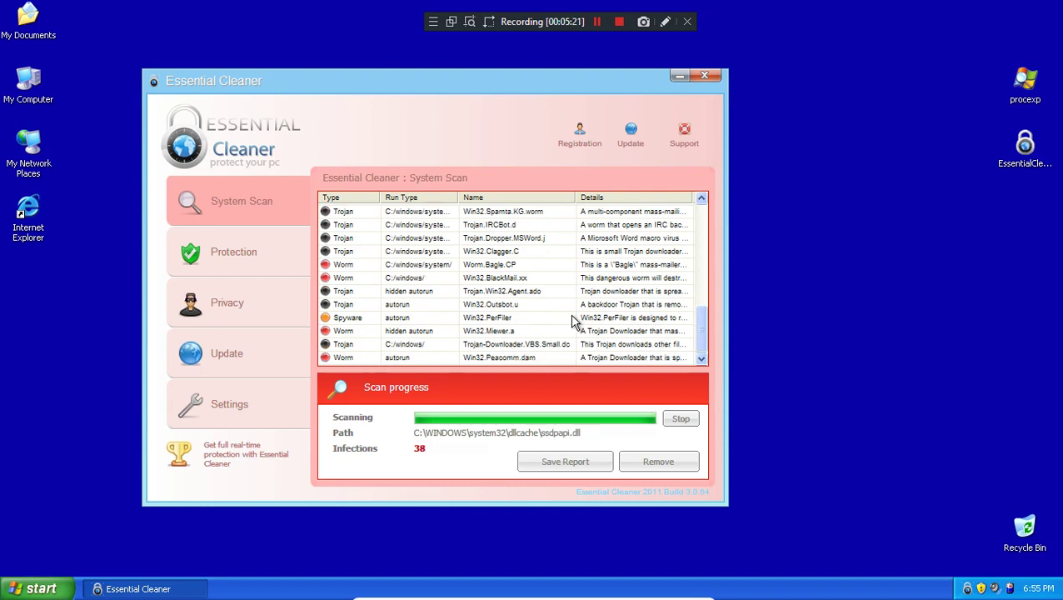
pyautogui.moveTo(693, 330); pyautogui.dragTo(705, 192)
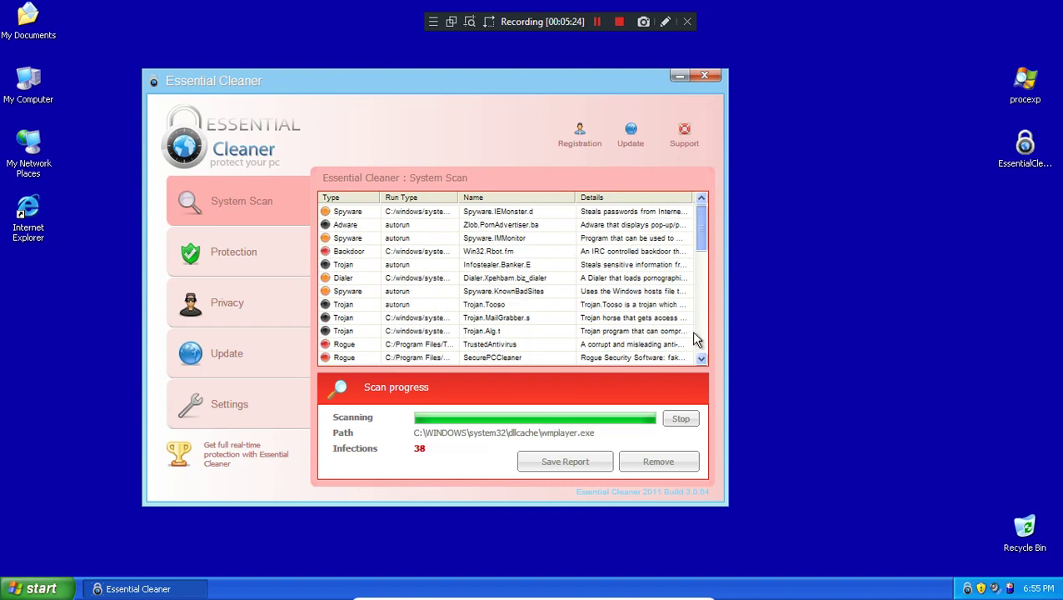
# Rename EssentialCleanerGenerator1 on the desktop to "explorer" and launch it
pyautogui.click(1025, 145)
pyautogui.rightClick(1013, 158)
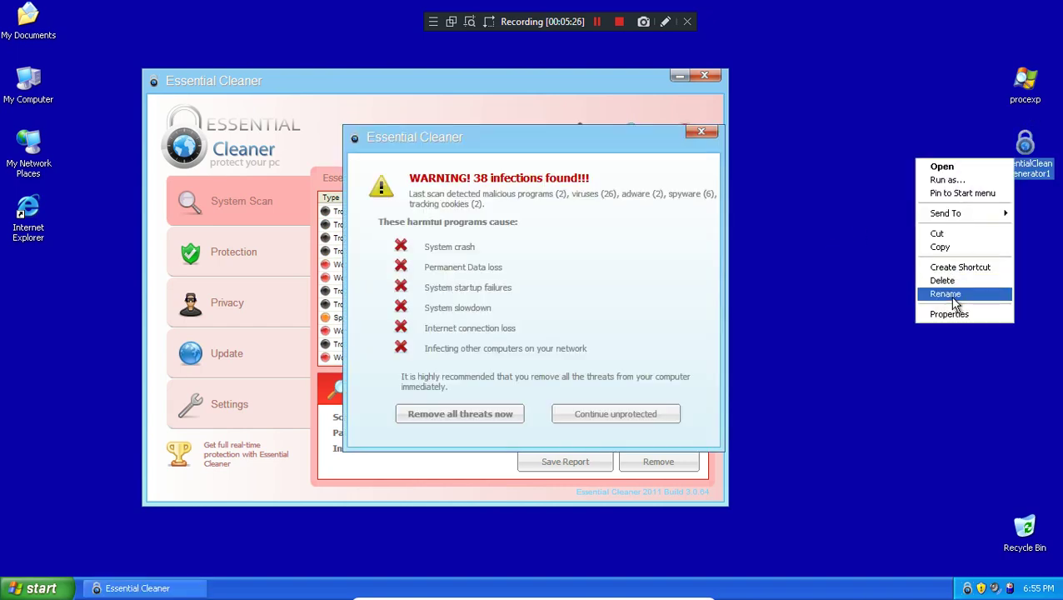
pyautogui.click(950, 295)
pyautogui.write('explorer')
pyautogui.press('Return')
pyautogui.press('Return')
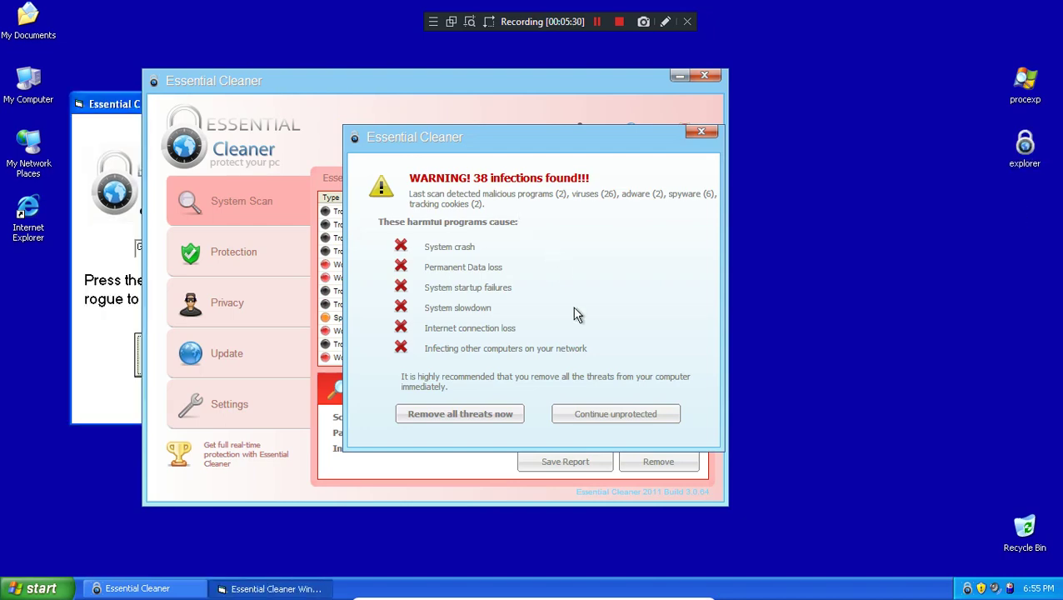
# Continue unprotected past the infections warning and arrange the Essential Cleaner and serial generator windows side by side
pyautogui.click(613, 416)
pyautogui.click(476, 317)
pyautogui.moveTo(404, 86); pyautogui.dragTo(718, 90)
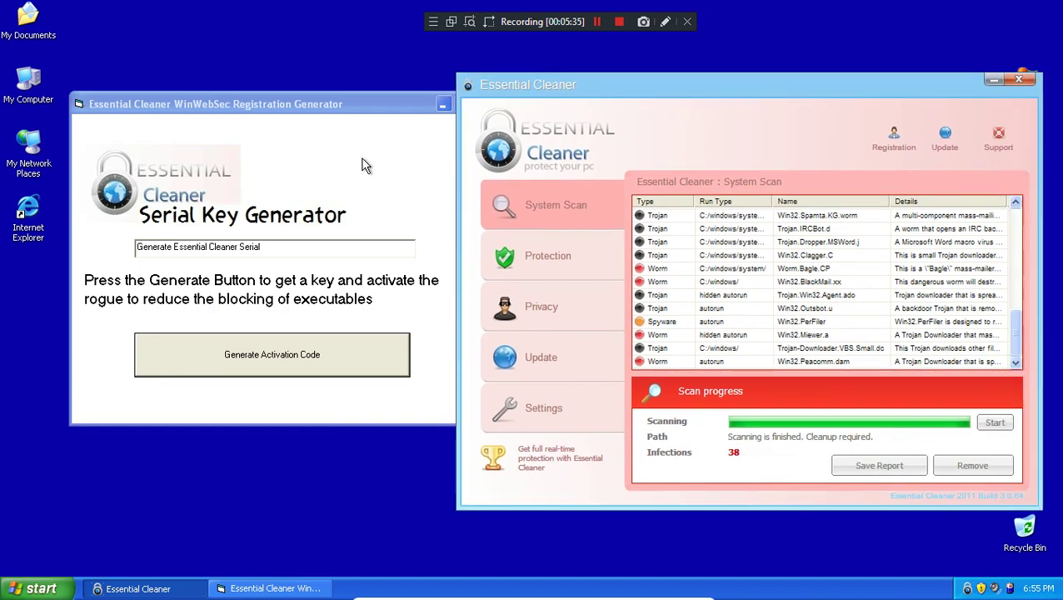
pyautogui.moveTo(286, 104); pyautogui.dragTo(232, 152)
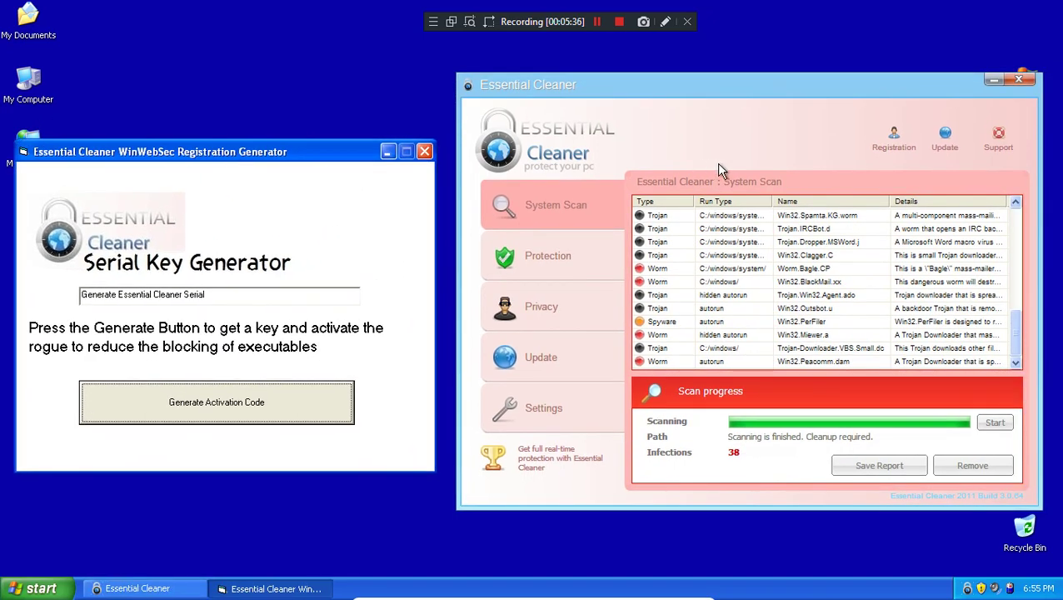
# Try to activate Essential Cleaner by pasting the generator's placeholder text into the registration key field, and close the Registration dialog
pyautogui.click(890, 141)
pyautogui.moveTo(268, 299); pyautogui.dragTo(14, 293)
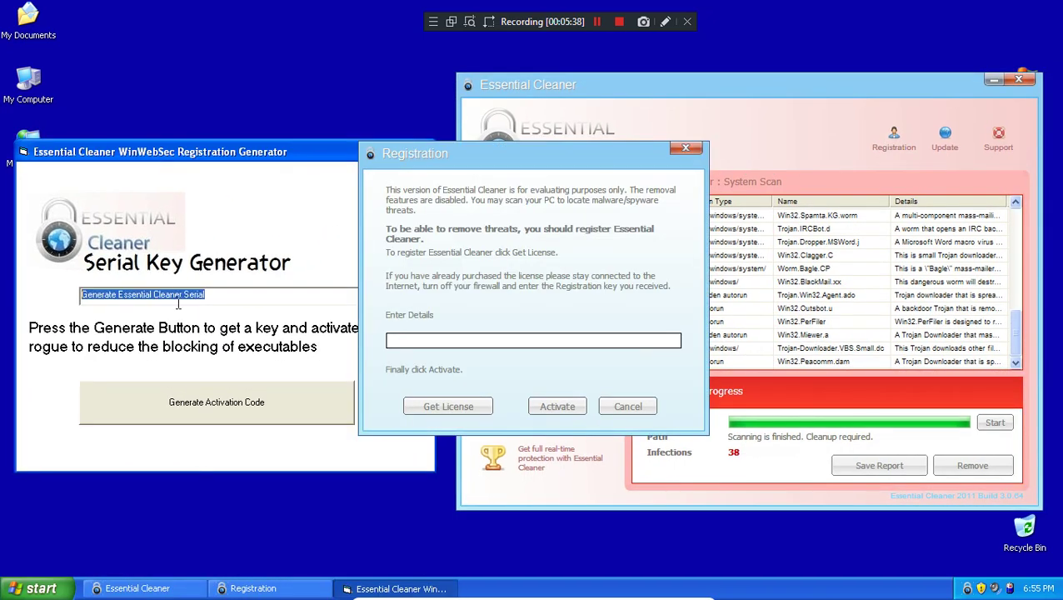
pyautogui.rightClick(167, 291)
pyautogui.click(237, 333)
pyautogui.rightClick(498, 342)
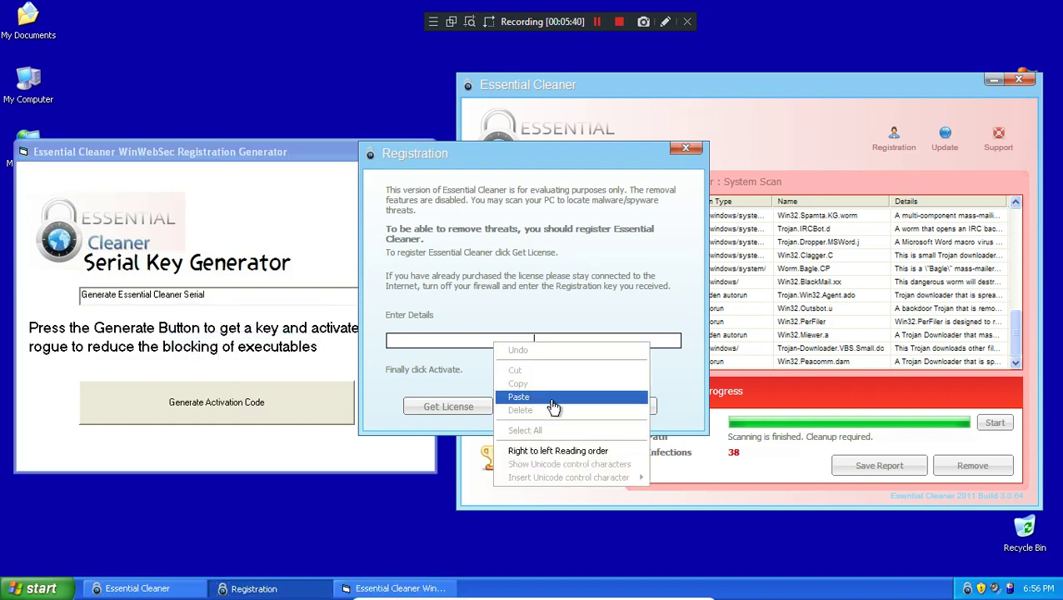
pyautogui.click(521, 396)
pyautogui.click(557, 406)
pyautogui.click(538, 318)
pyautogui.click(418, 172)
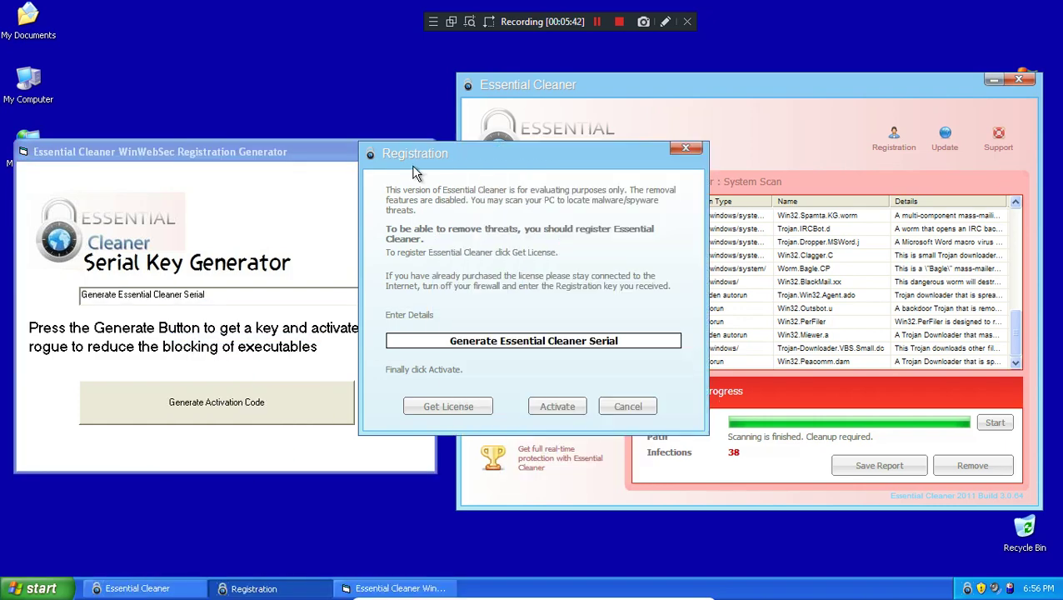
pyautogui.click(686, 147)
pyautogui.click(488, 317)
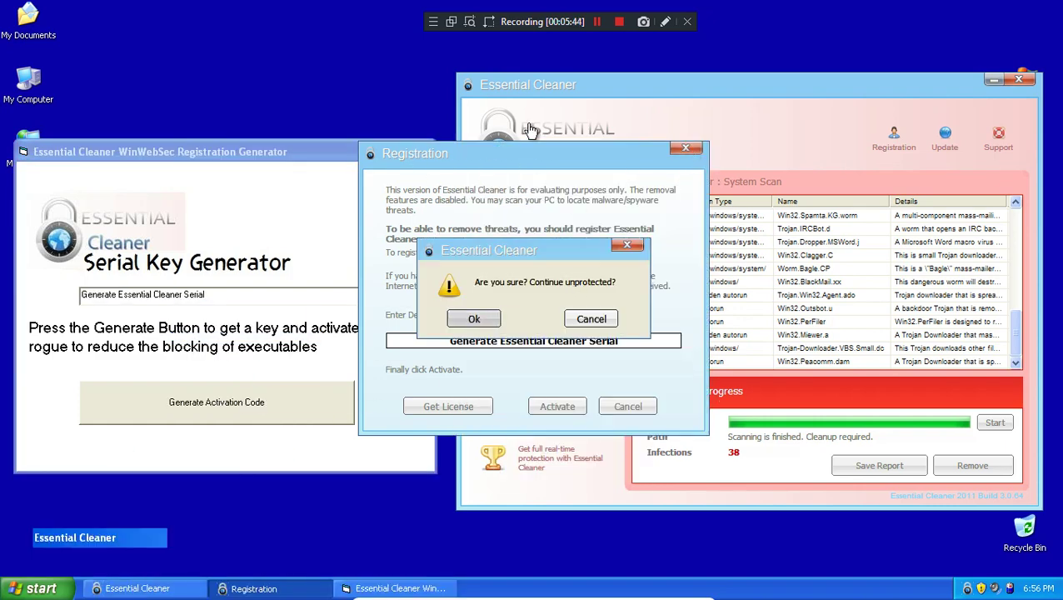
# Generate an Essential Cleaner activation code in the serial generator and reopen the Registration dialog
pyautogui.click(225, 185)
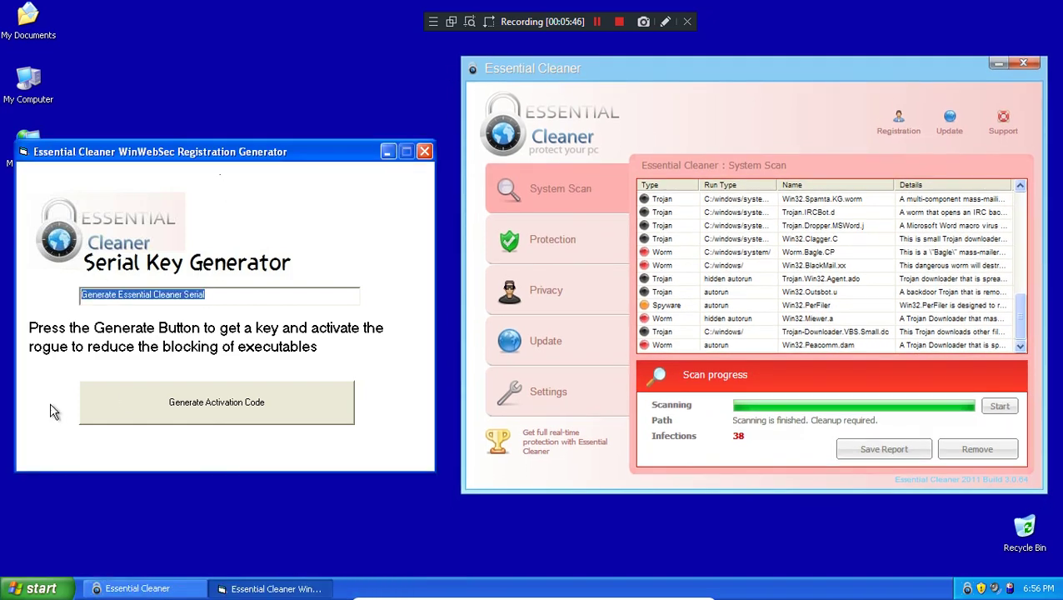
pyautogui.click(199, 410)
pyautogui.click(203, 405)
pyautogui.click(898, 121)
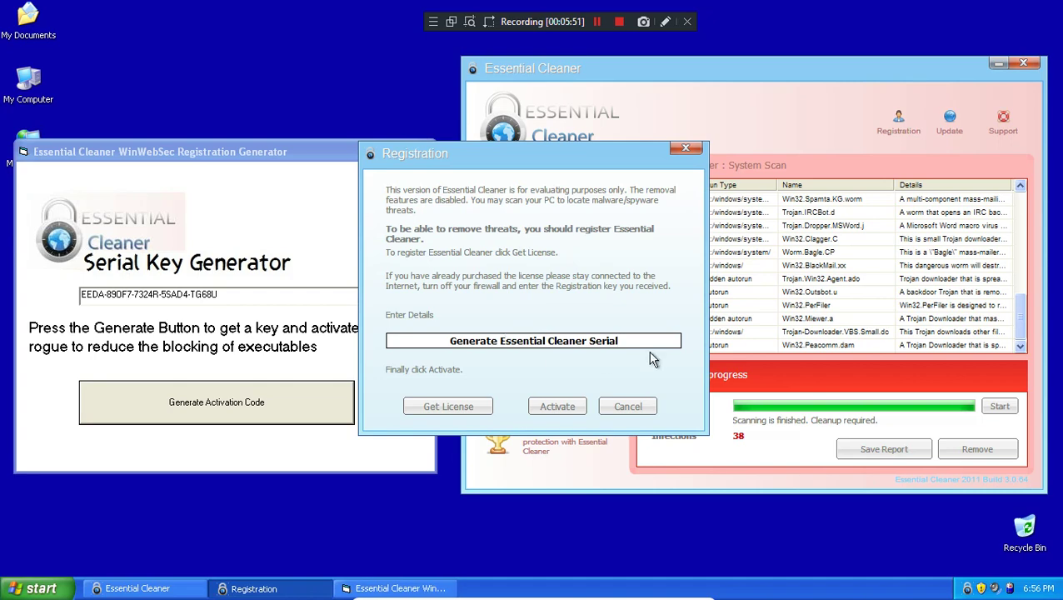
# Try to copy the generated activation key and paste it over the placeholder text in the registration key field
pyautogui.moveTo(270, 294); pyautogui.dragTo(2, 284)
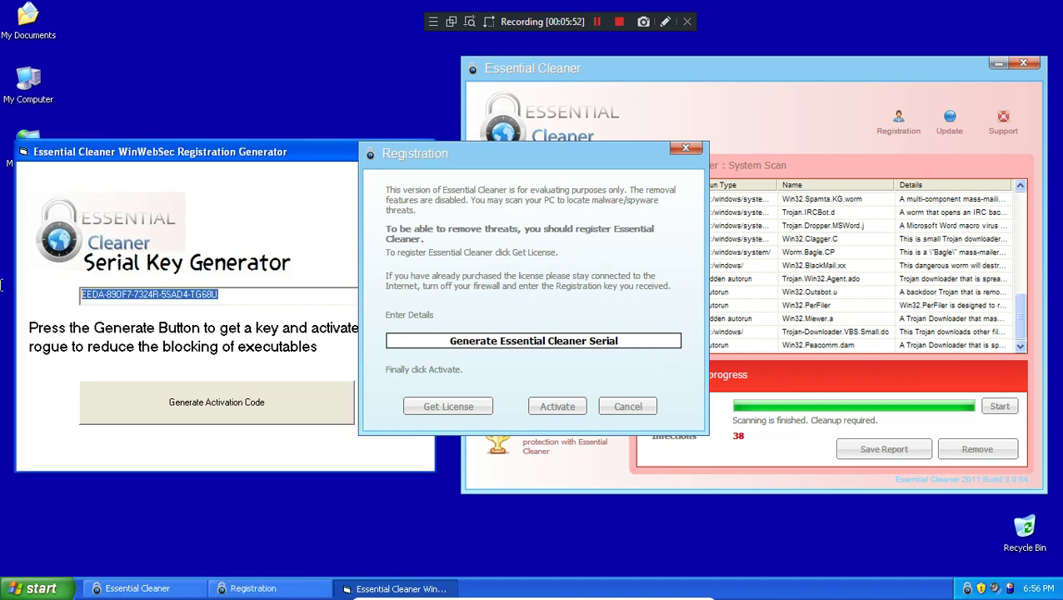
pyautogui.rightClick(129, 303)
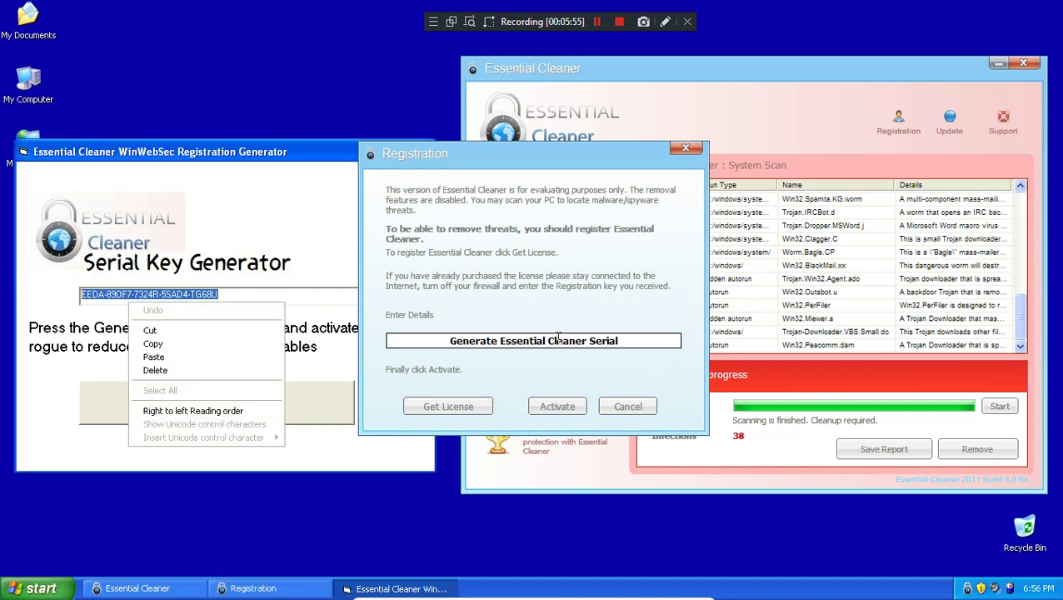
pyautogui.press('Down')
pyautogui.press('Down')
pyautogui.press('Down')
pyautogui.press('Return')
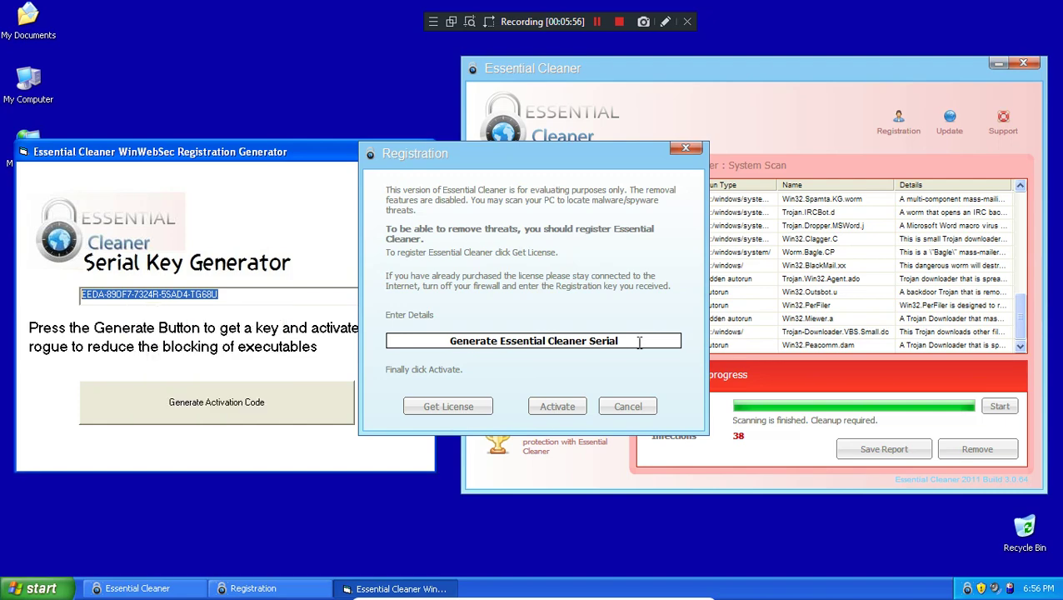
pyautogui.click(639, 342)
pyautogui.rightClick(487, 344)
pyautogui.click(533, 389)
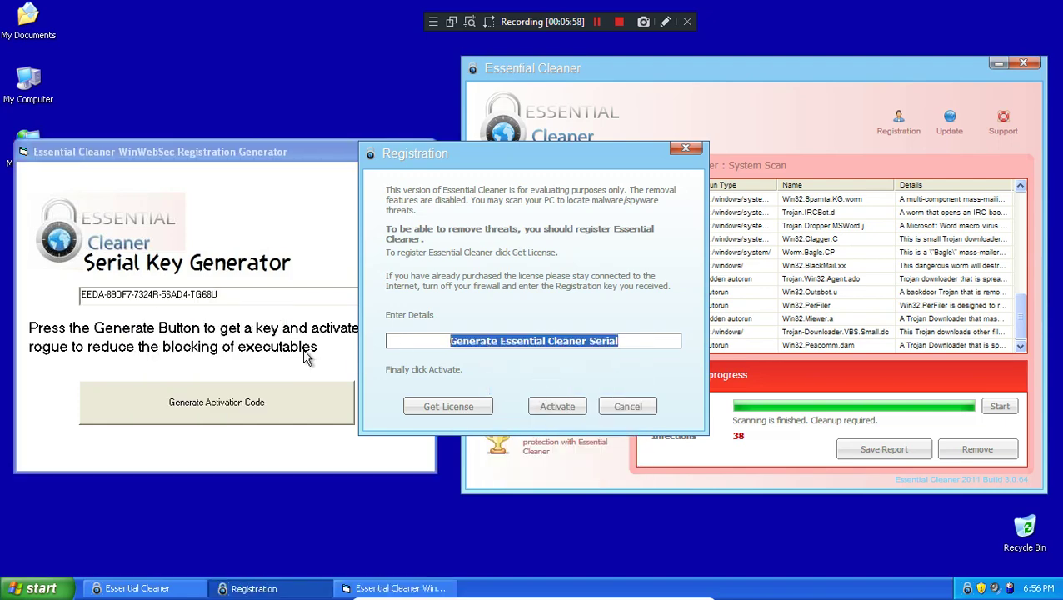
# Copy the generated activation key again, paste it into the registration key field and activate Essential Cleaner
pyautogui.click(245, 293)
pyautogui.doubleClick(130, 298)
pyautogui.rightClick(207, 299)
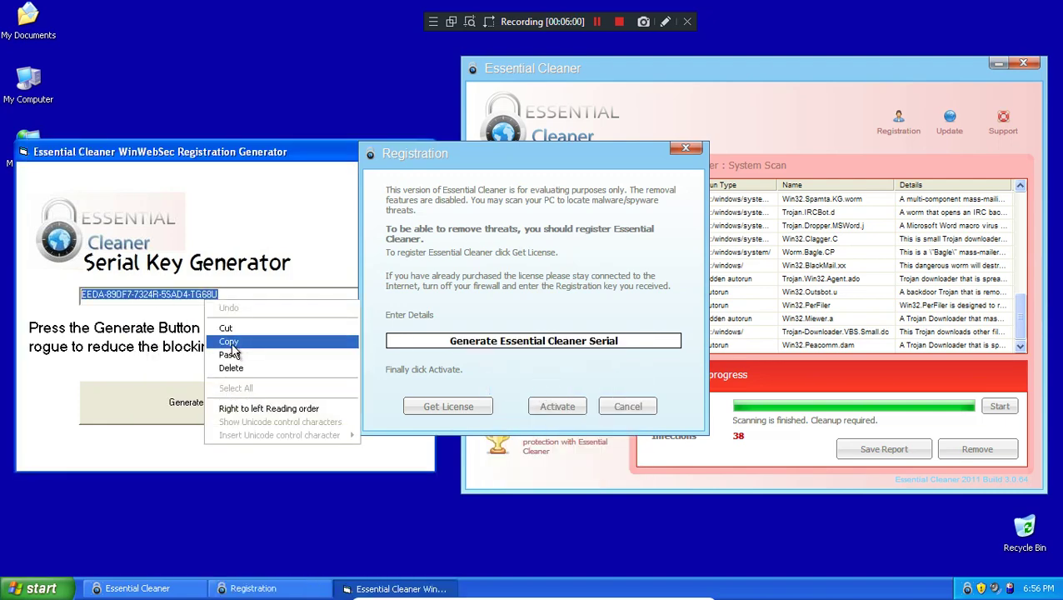
pyautogui.click(238, 343)
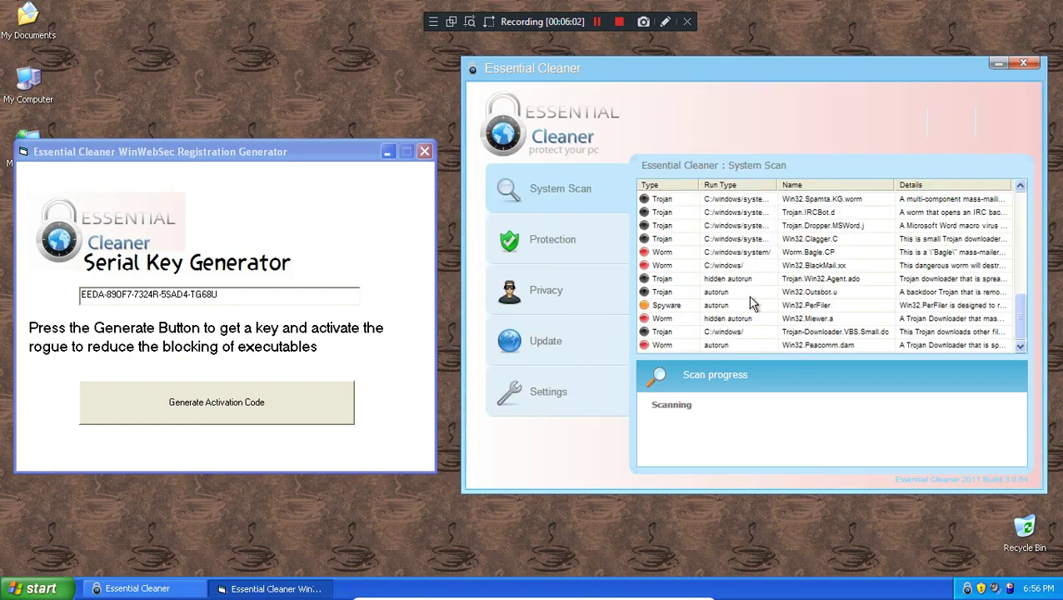
pyautogui.click(530, 327)
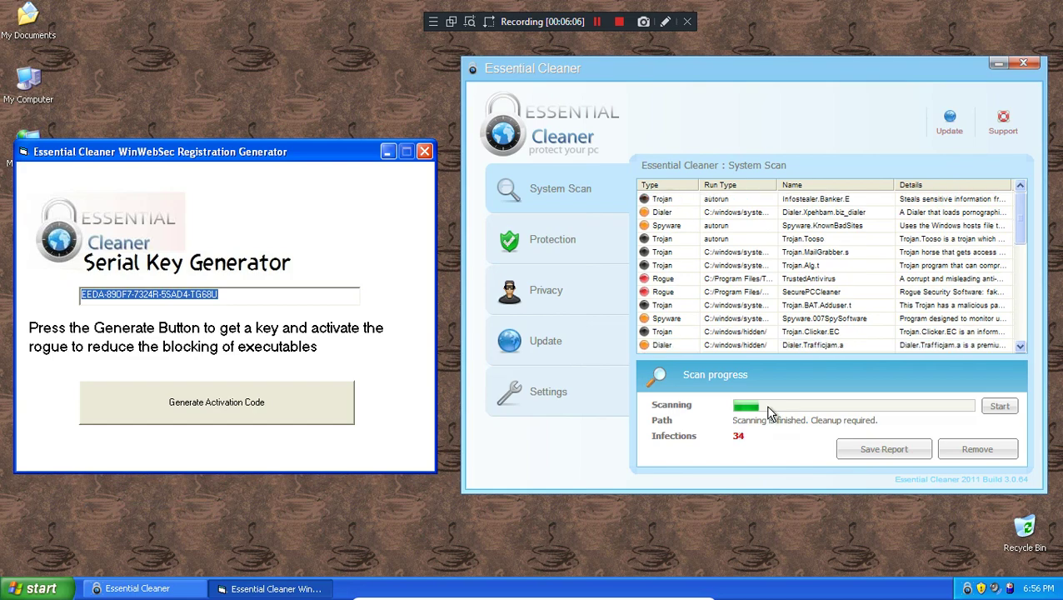
# Close the serial generator, relaunch it from "explorer" on the desktop, generate another activation code and reposition its window
pyautogui.click(424, 151)
pyautogui.moveTo(544, 70); pyautogui.dragTo(181, 87)
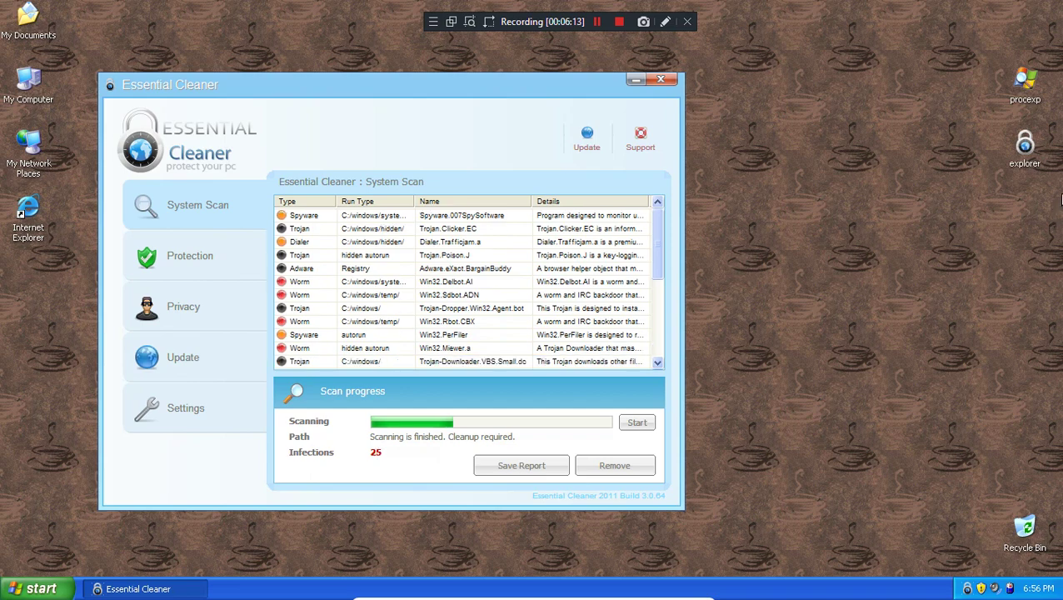
pyautogui.doubleClick(1038, 152)
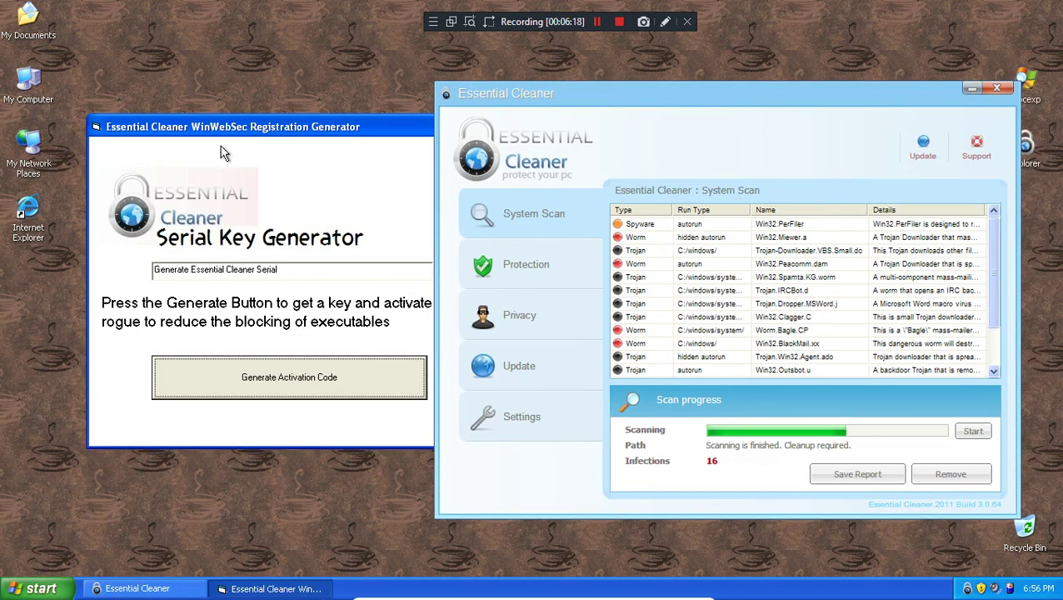
pyautogui.click(167, 408)
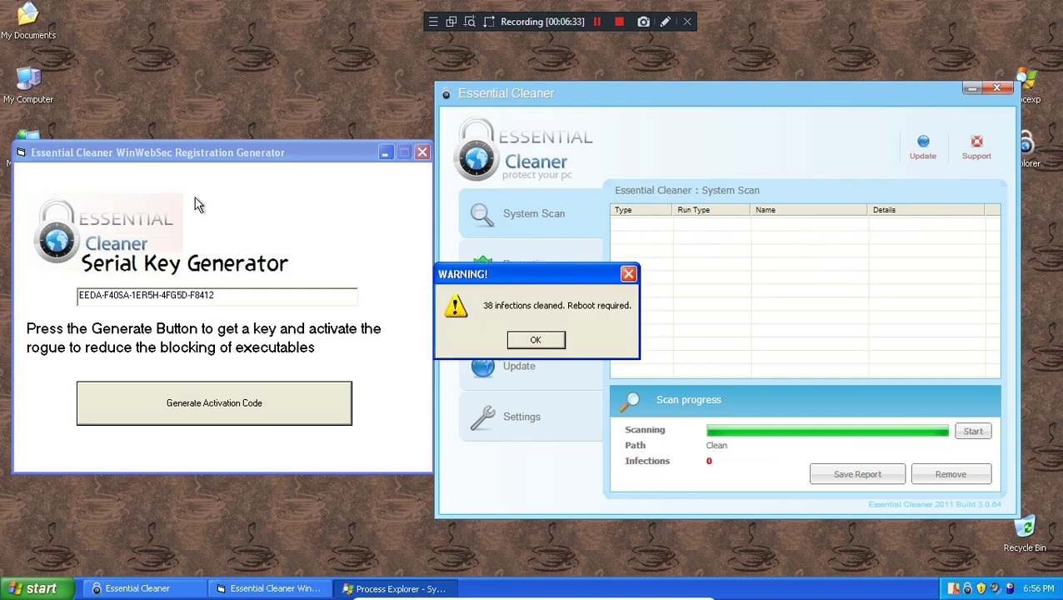
pyautogui.click(238, 158)
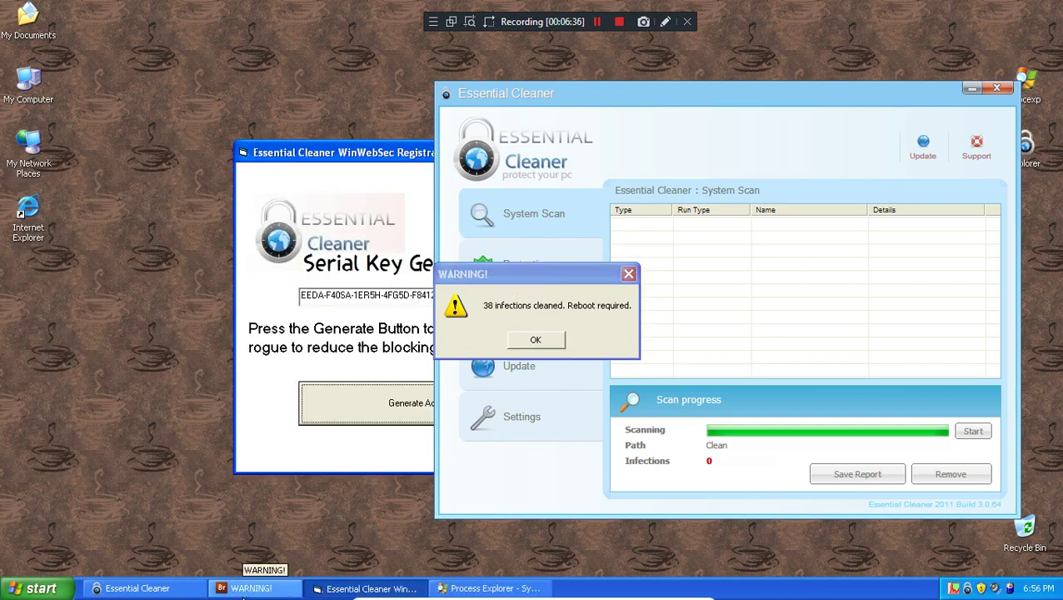
# Move the infections-cleaned warning aside and restart the rogue process l7748OeAhNjK6573.exe in Process Explorer
pyautogui.click(497, 282)
pyautogui.moveTo(497, 281); pyautogui.dragTo(858, 256)
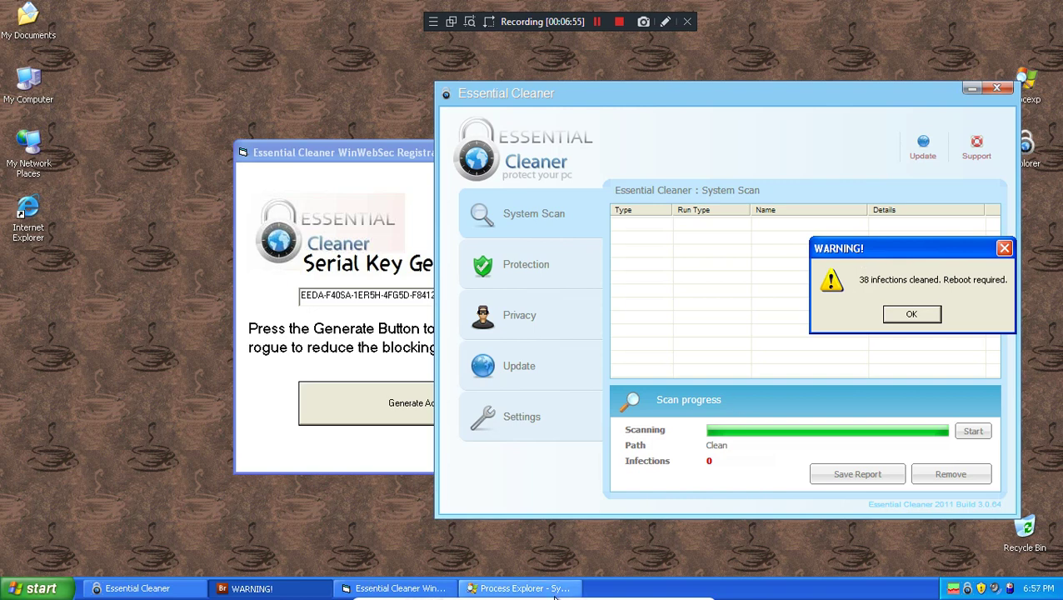
pyautogui.click(518, 588)
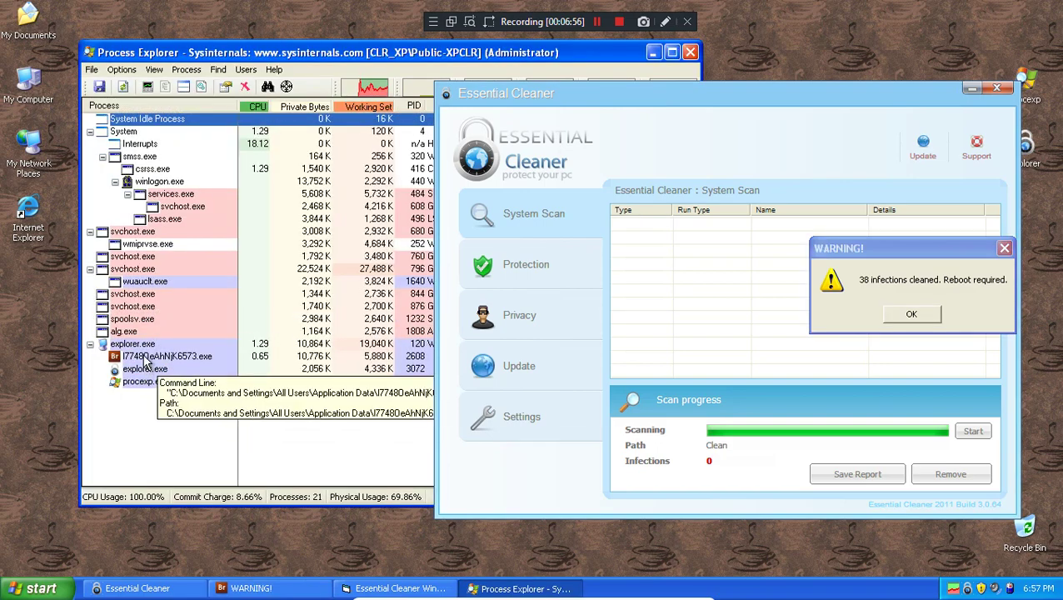
pyautogui.rightClick(144, 356)
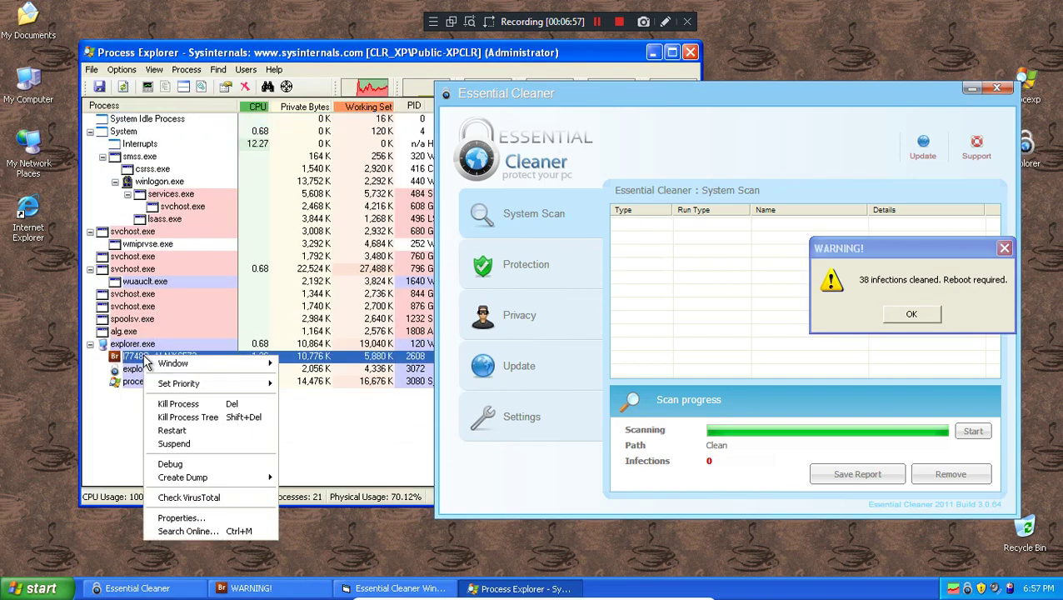
pyautogui.click(189, 430)
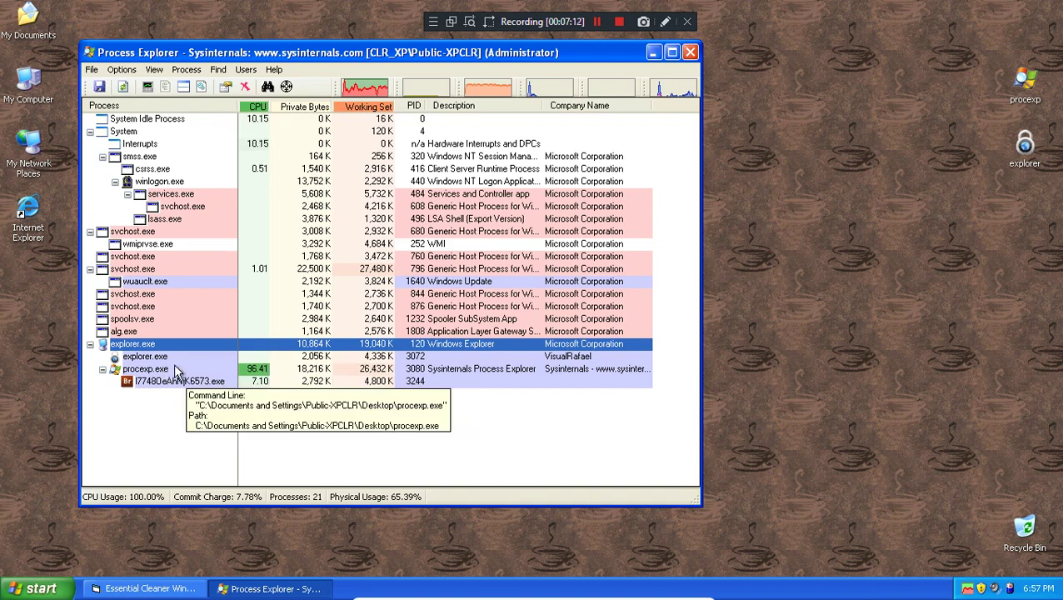
# Minimize Process Explorer, generate a new activation code in the serial generator, and close the generator
pyautogui.click(653, 53)
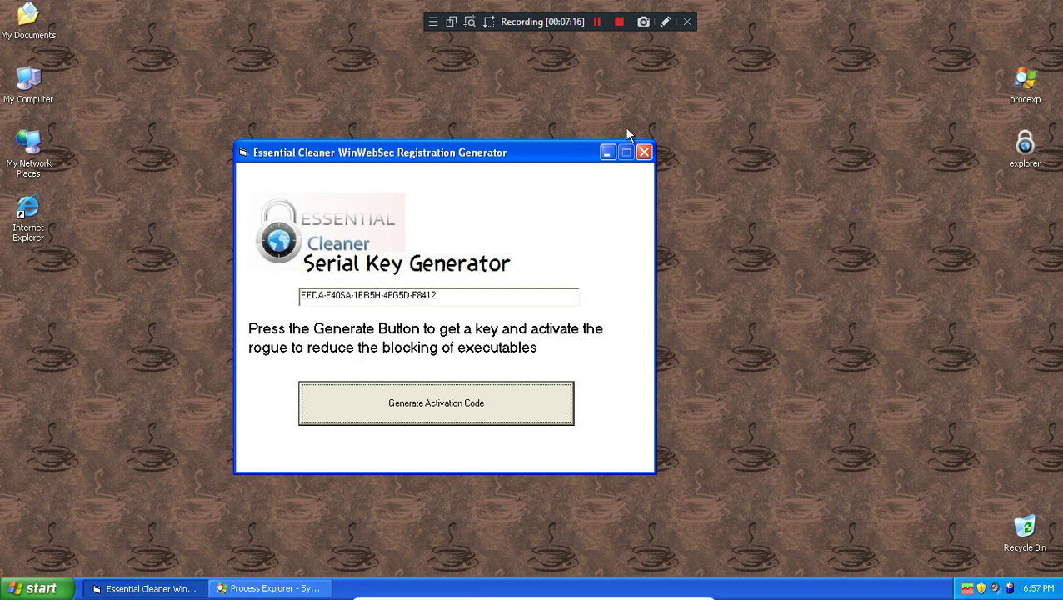
pyautogui.moveTo(534, 158); pyautogui.dragTo(372, 139)
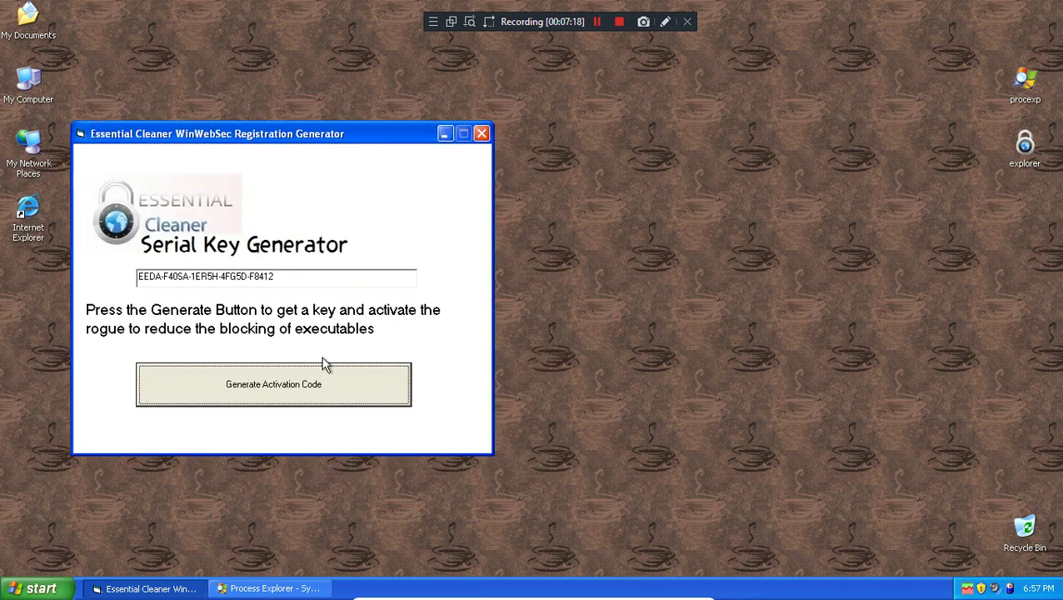
pyautogui.click(316, 382)
pyautogui.click(317, 382)
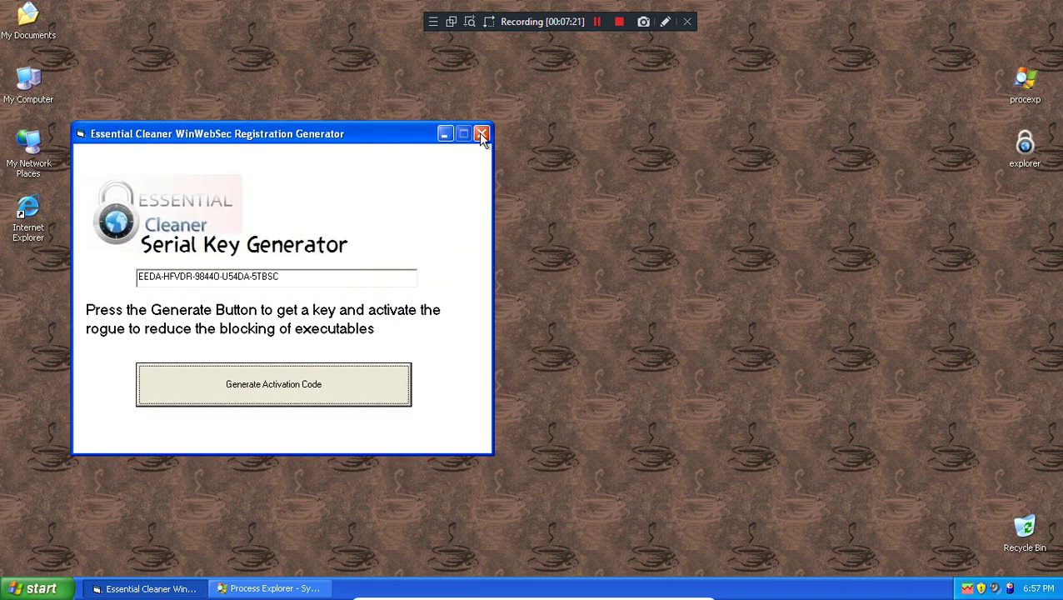
pyautogui.click(482, 135)
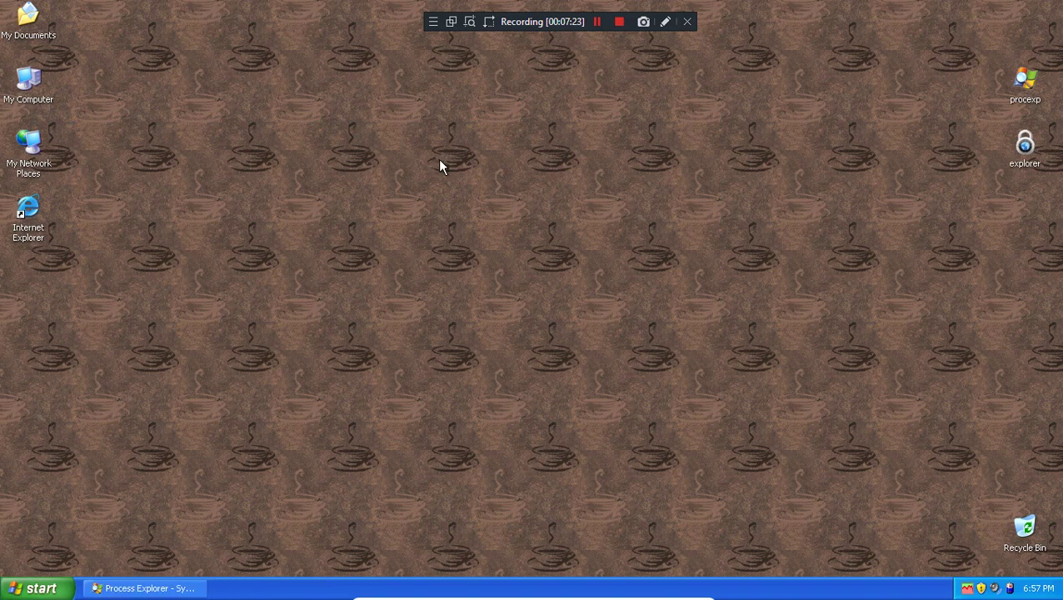
# Open the properties of l7748OeAhNjK6573.exe in Process Explorer and explore the folder of its image path
pyautogui.click(144, 588)
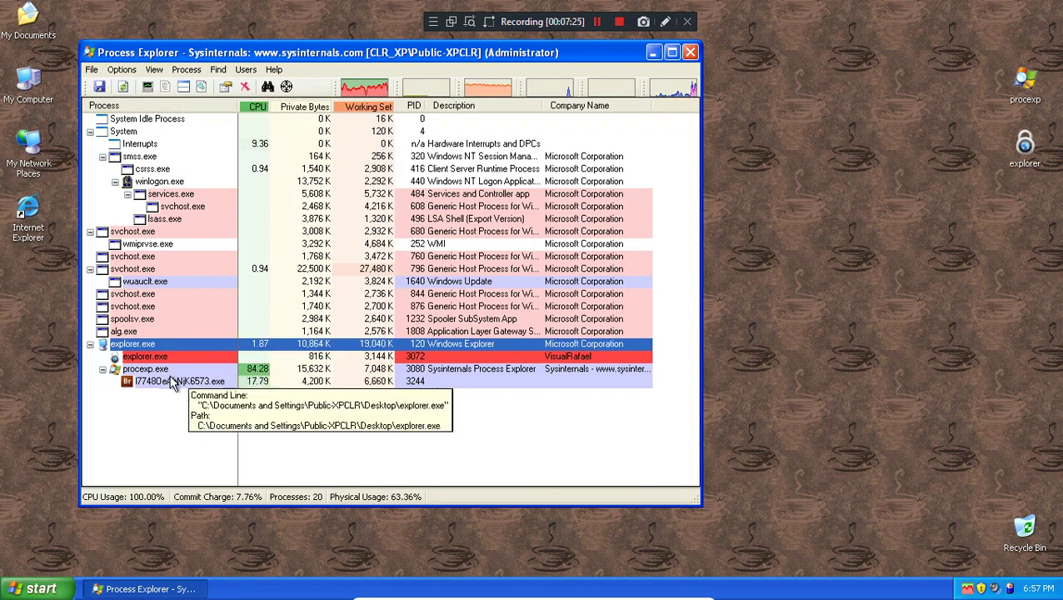
pyautogui.rightClick(173, 370)
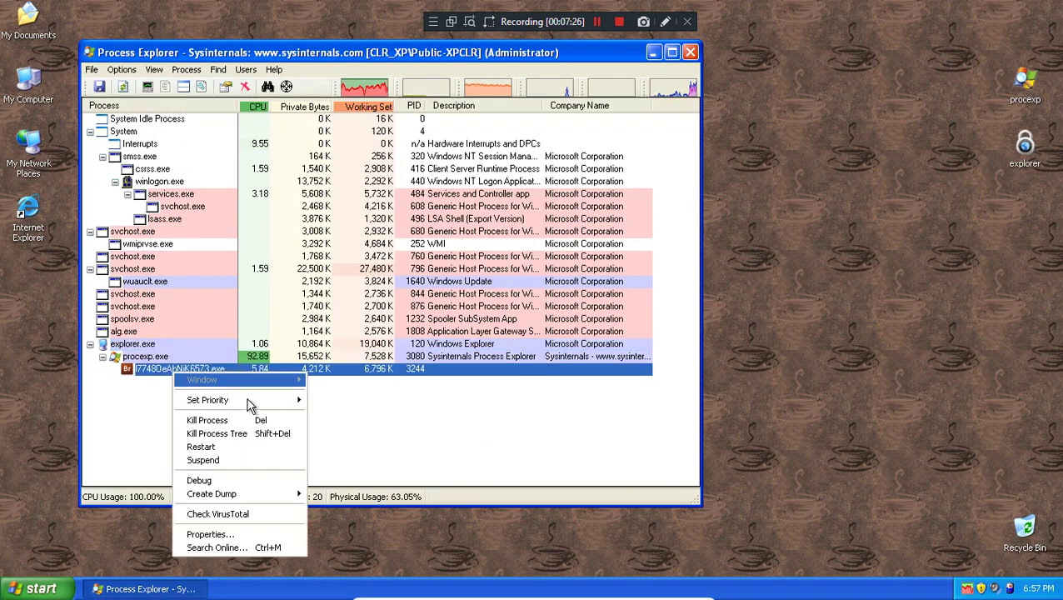
pyautogui.click(223, 535)
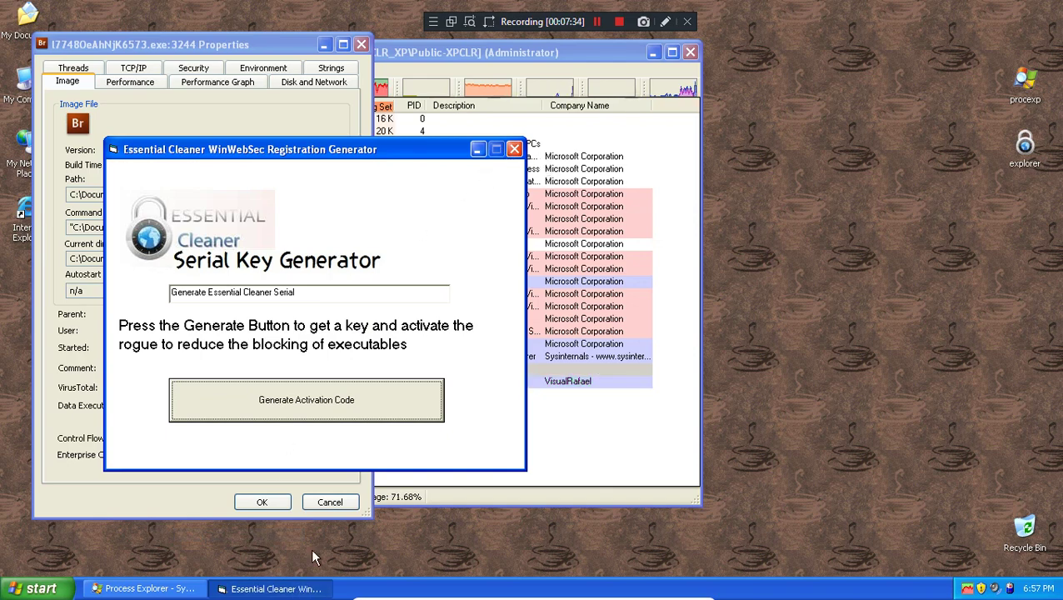
pyautogui.click(264, 109)
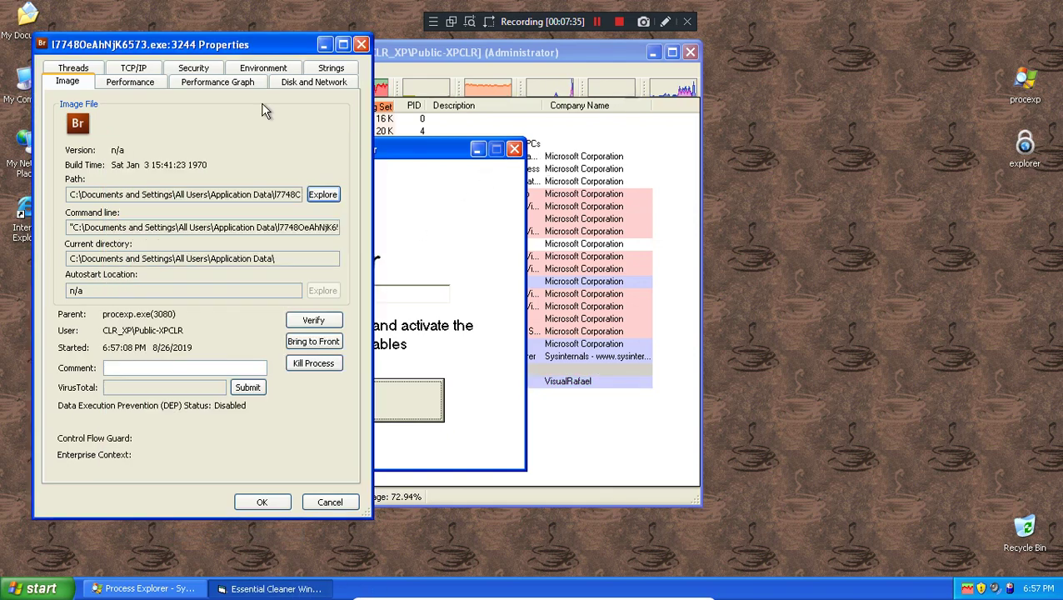
pyautogui.click(324, 196)
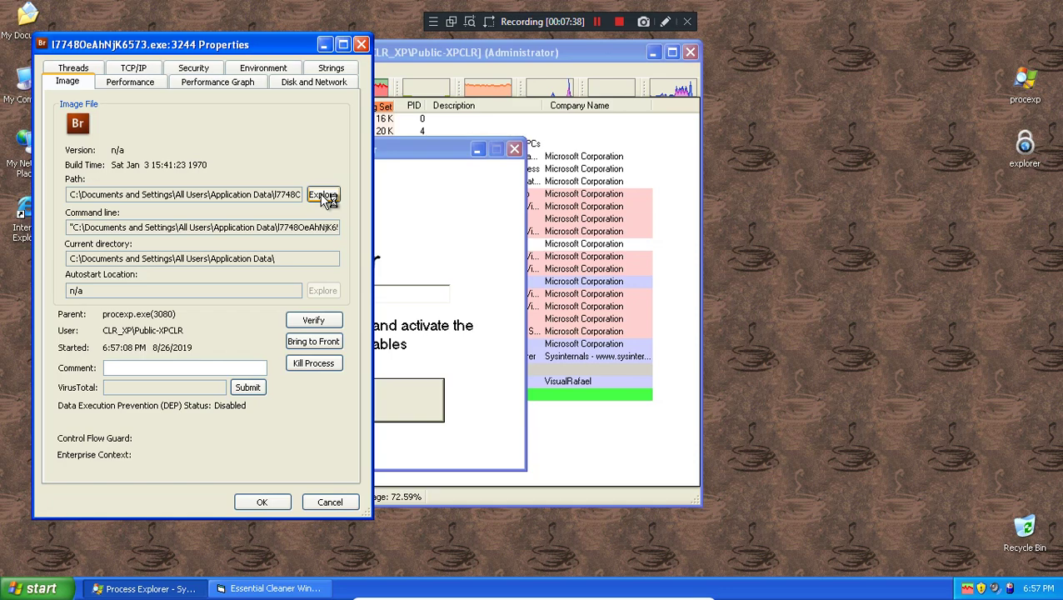
# Close the open serial generator windows and rename the "explorer" file on the desktop to "csrss"
pyautogui.click(469, 271)
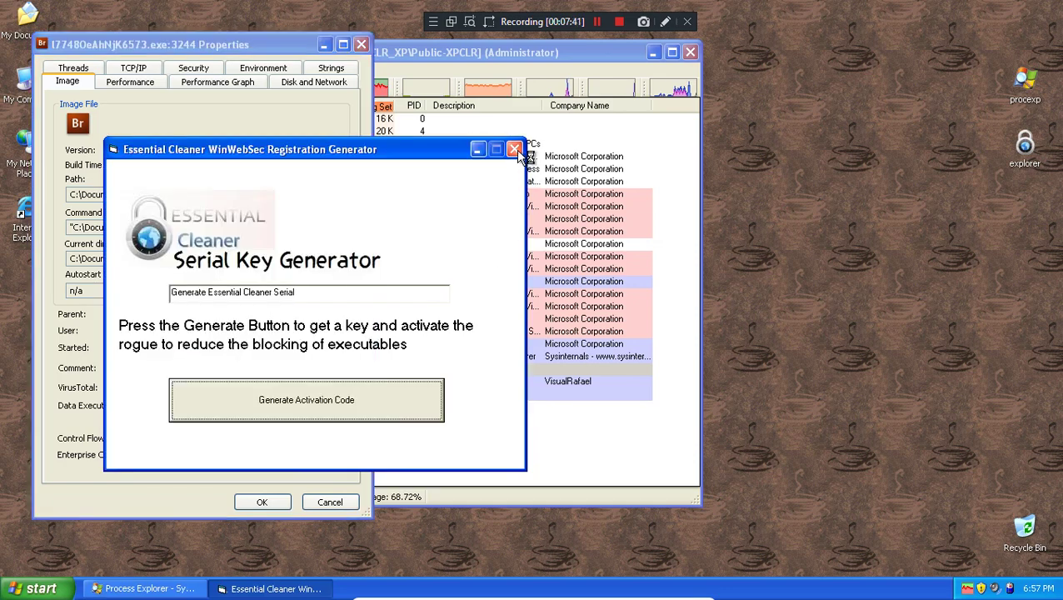
pyautogui.click(515, 150)
pyautogui.click(505, 294)
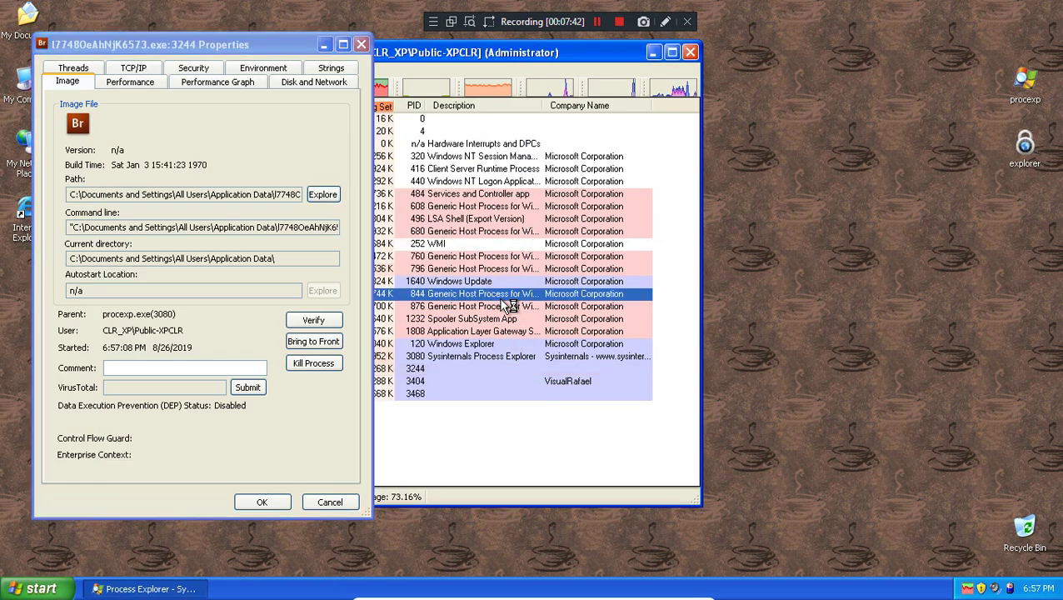
pyautogui.rightClick(1023, 156)
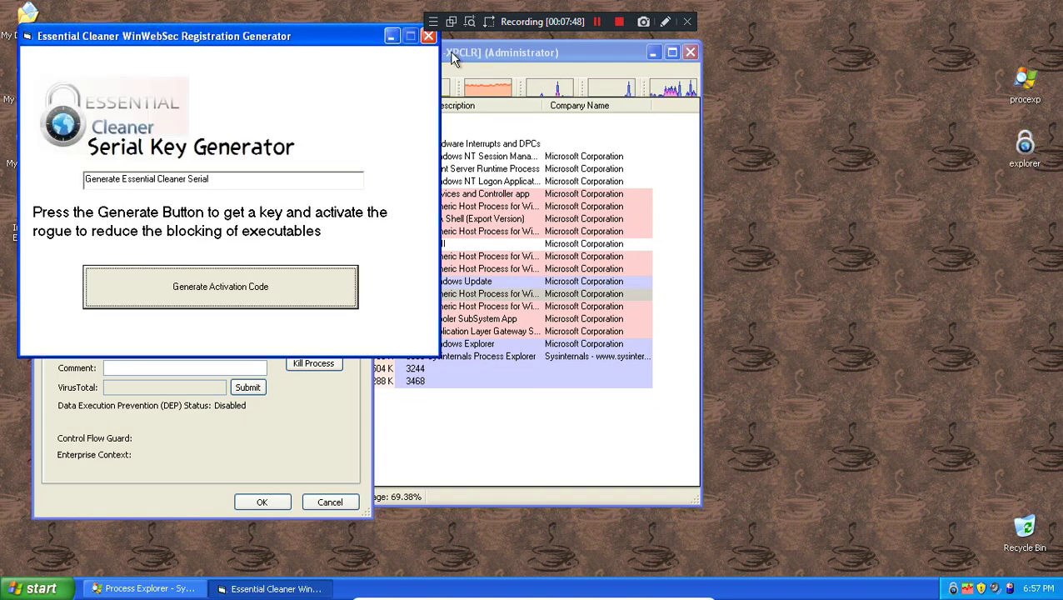
pyautogui.click(428, 36)
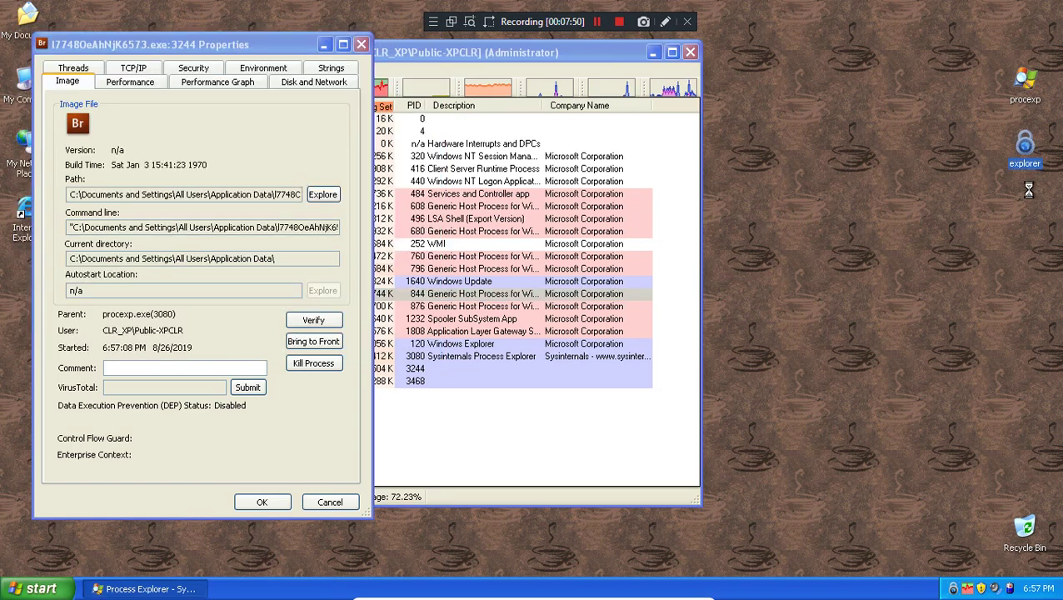
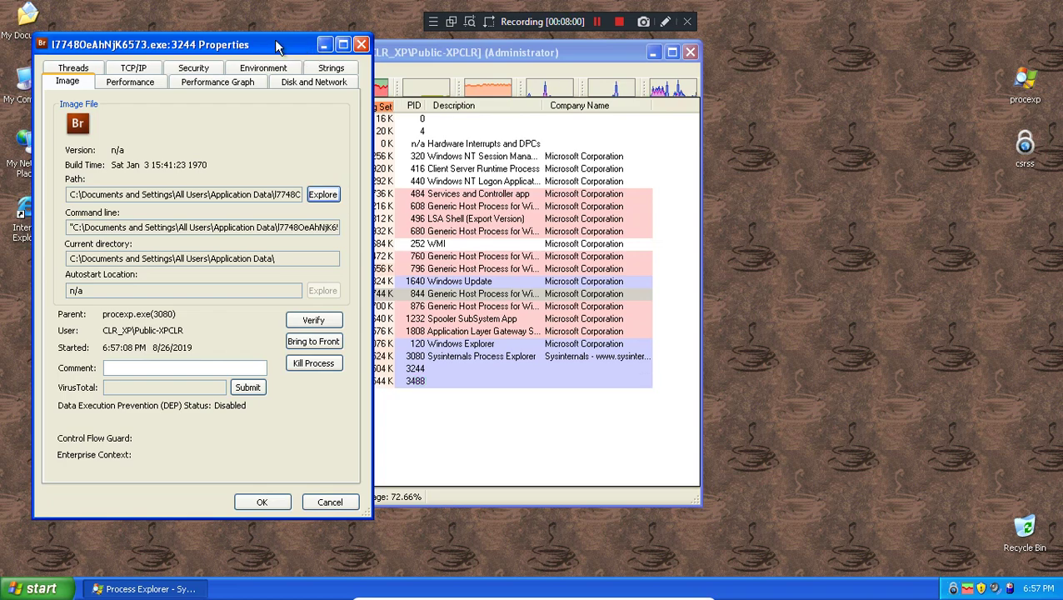
# Close the rogue process's properties and send the extensionless l7748OeAhNjK6573 file in Application Data to the Recycle Bin
pyautogui.moveTo(275, 46); pyautogui.dragTo(727, 109)
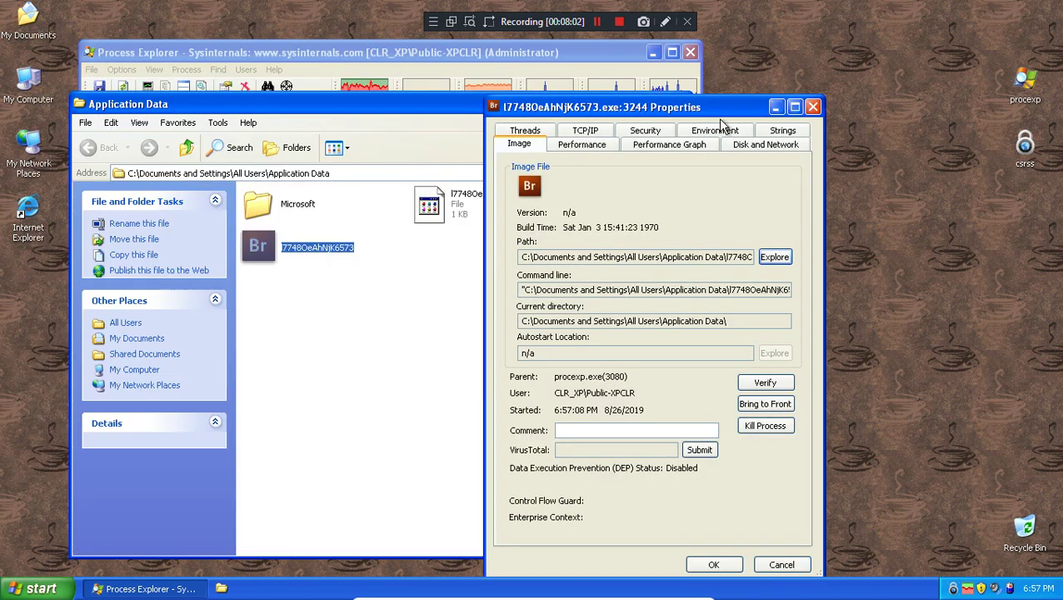
pyautogui.click(813, 108)
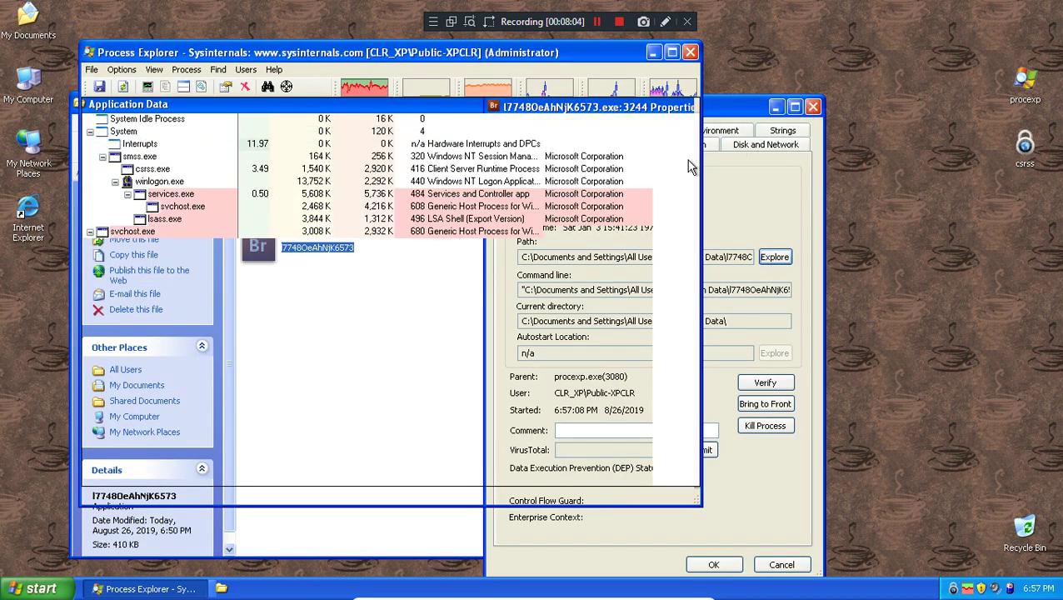
pyautogui.click(379, 523)
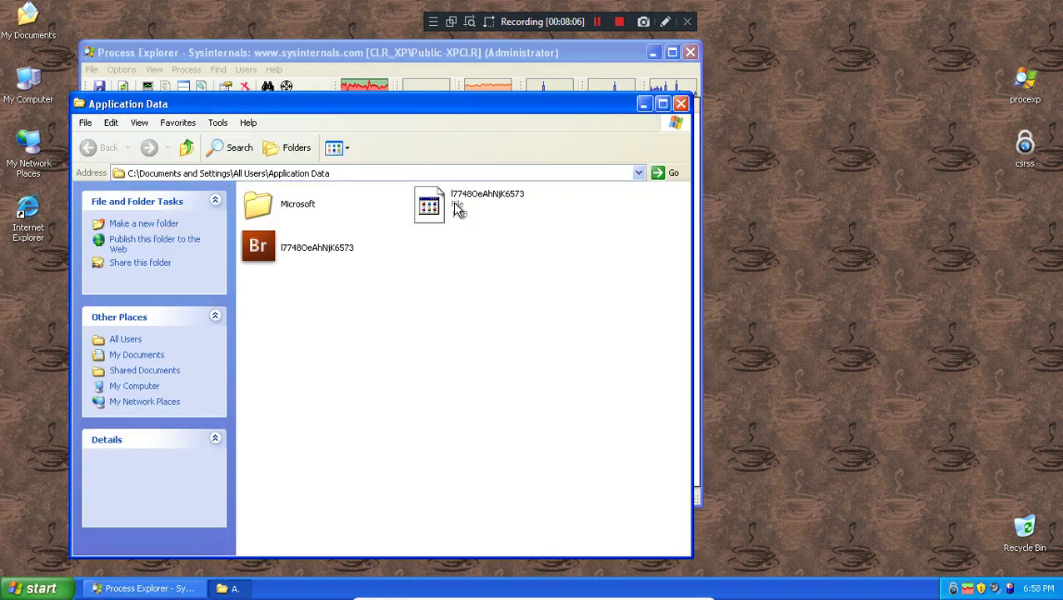
pyautogui.rightClick(453, 202)
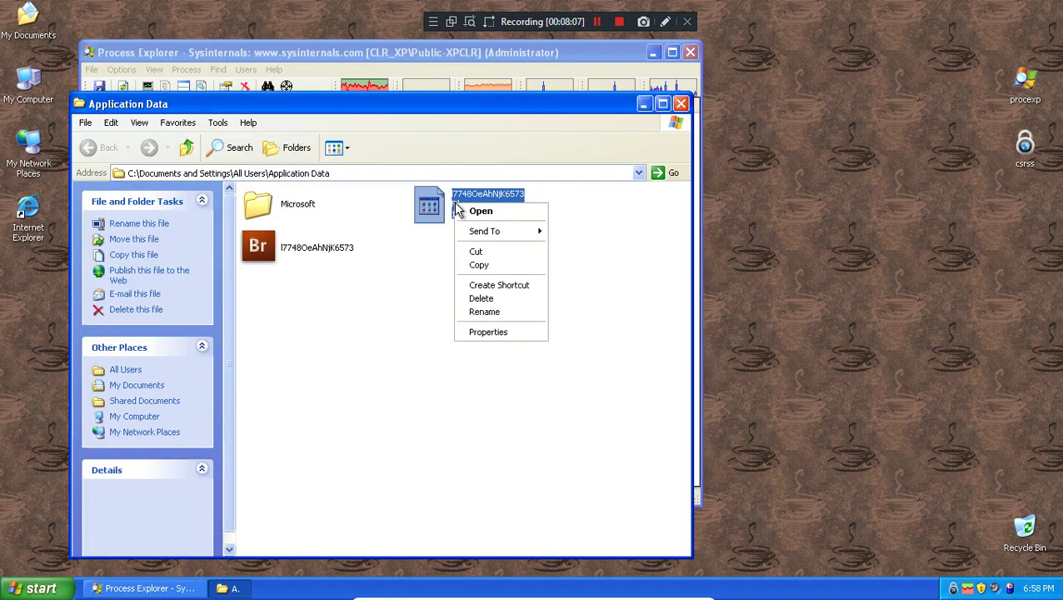
pyautogui.click(481, 300)
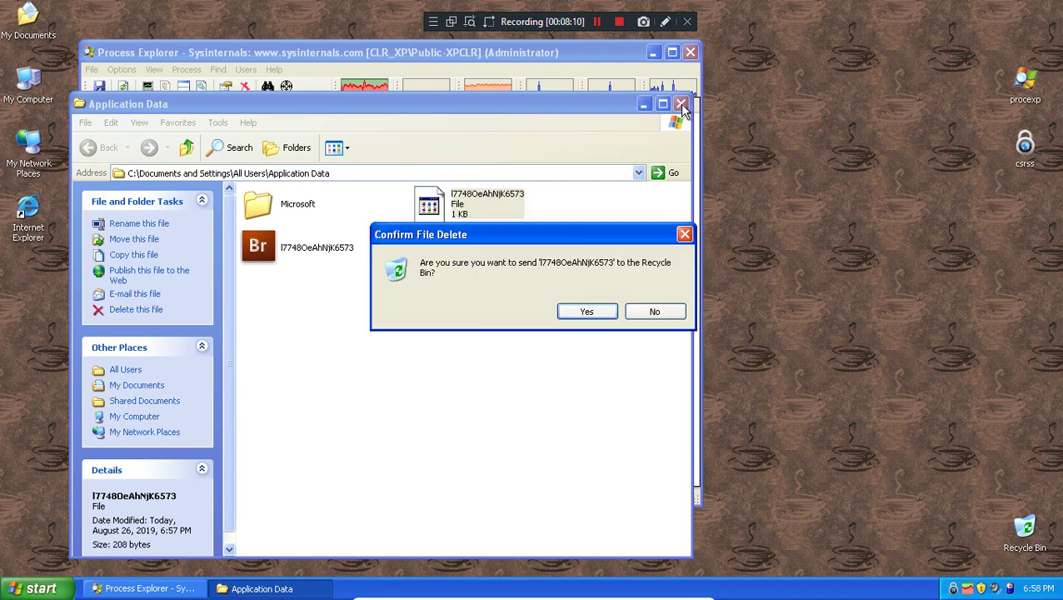
pyautogui.click(588, 314)
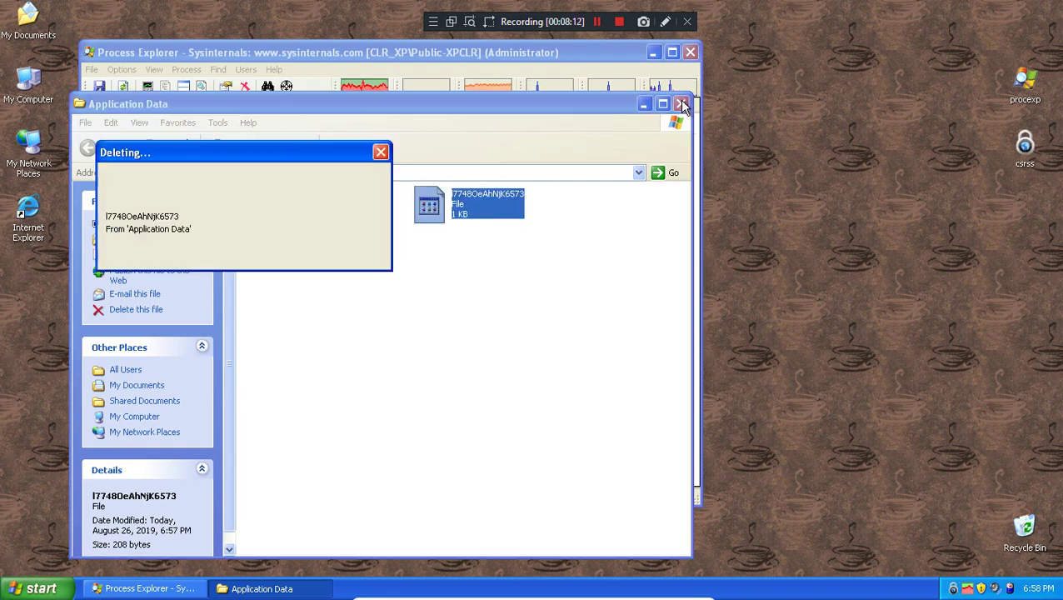
# Close the Application Data folder and Process Explorer, and empty the Recycle Bin
pyautogui.click(680, 103)
pyautogui.click(691, 53)
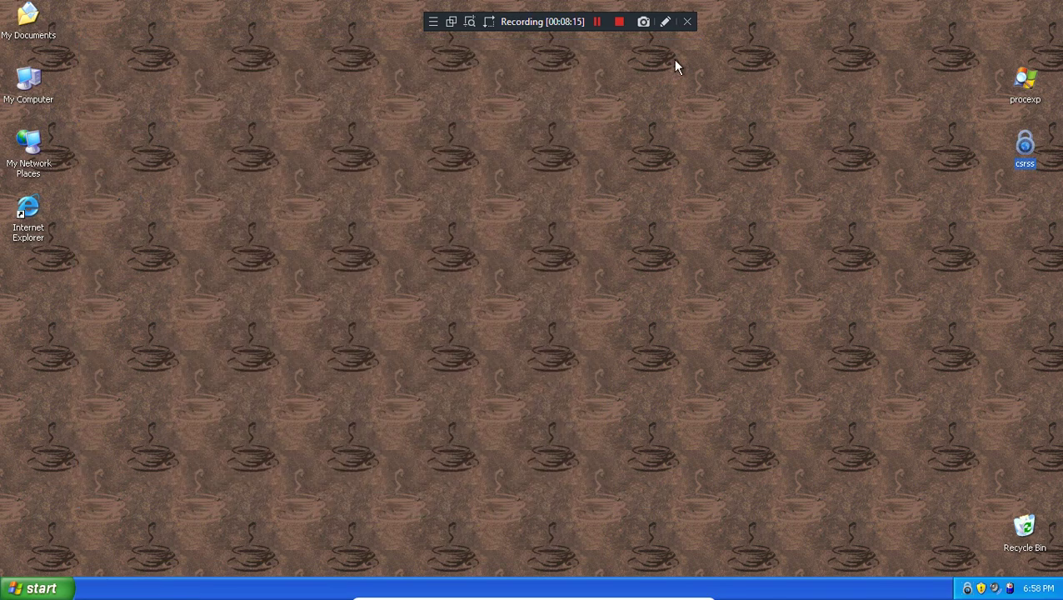
pyautogui.rightClick(1033, 528)
pyautogui.click(958, 476)
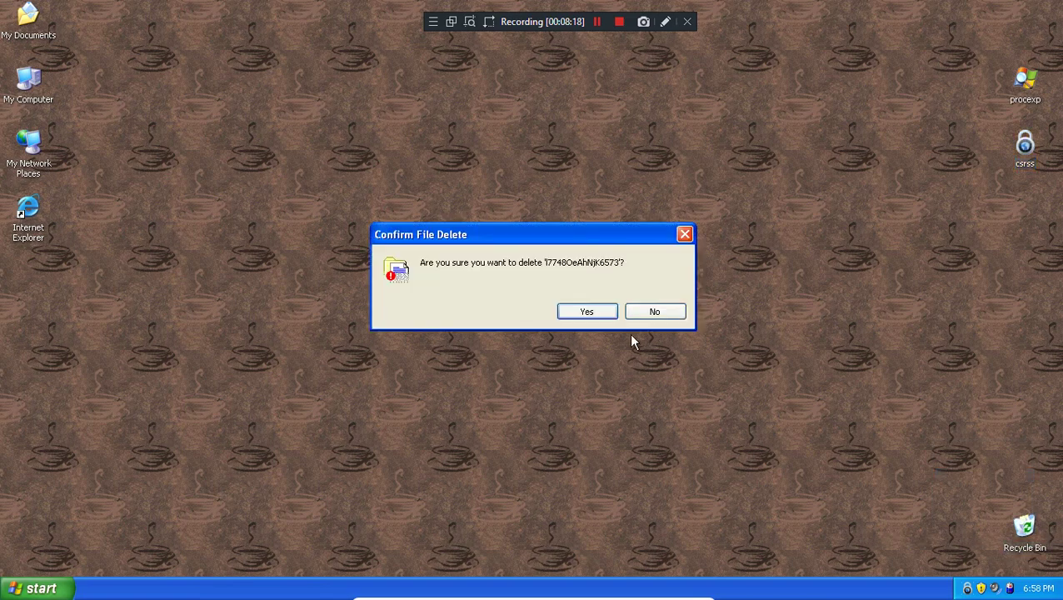
pyautogui.click(587, 314)
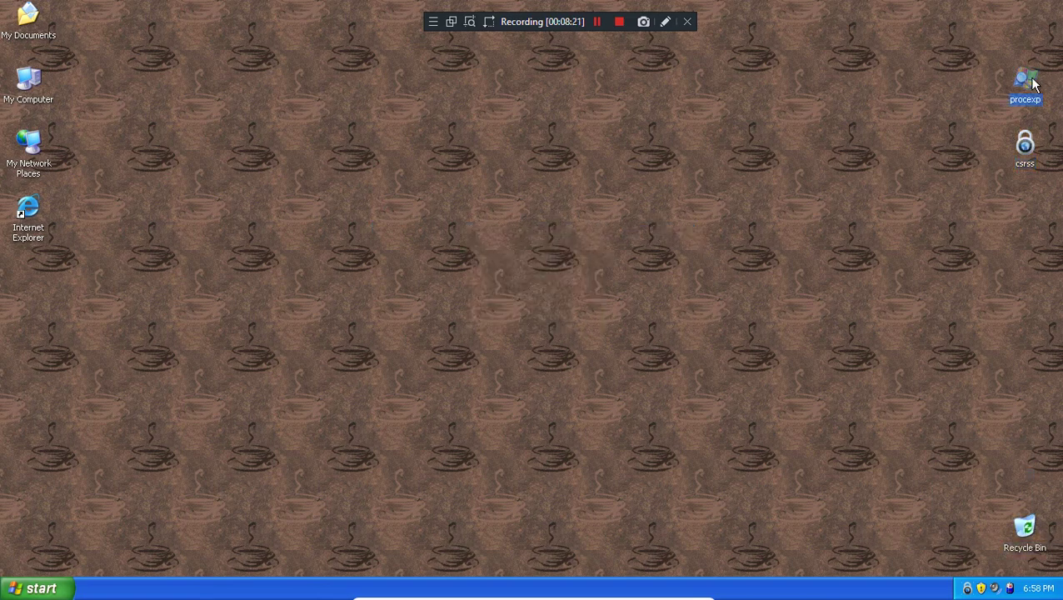
# Open Essential Cleaner, review its Protection and Privacy pages, and switch automatic updating off and back on
pyautogui.doubleClick(968, 589)
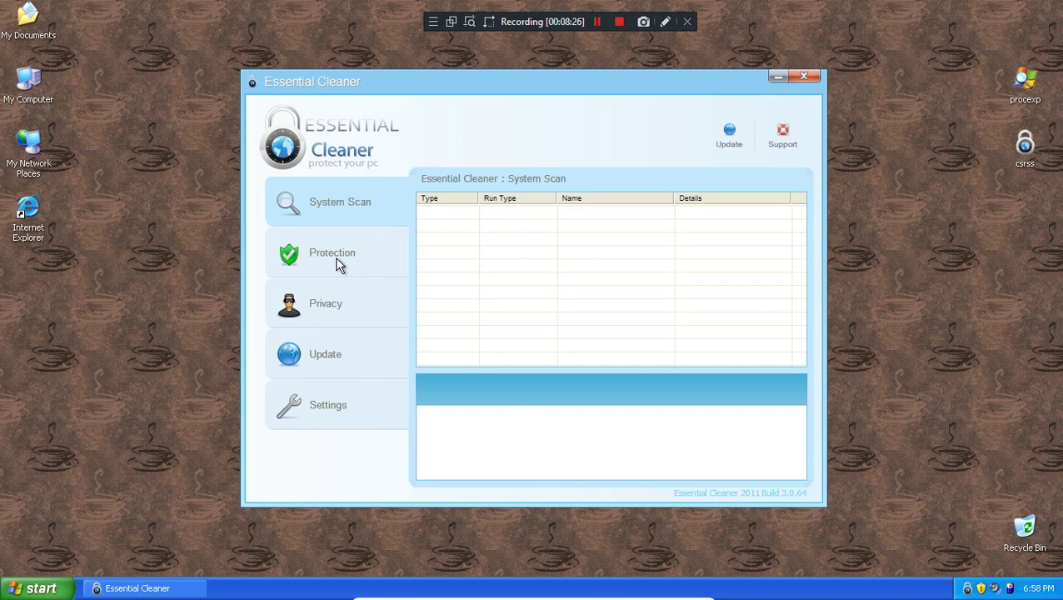
pyautogui.click(351, 254)
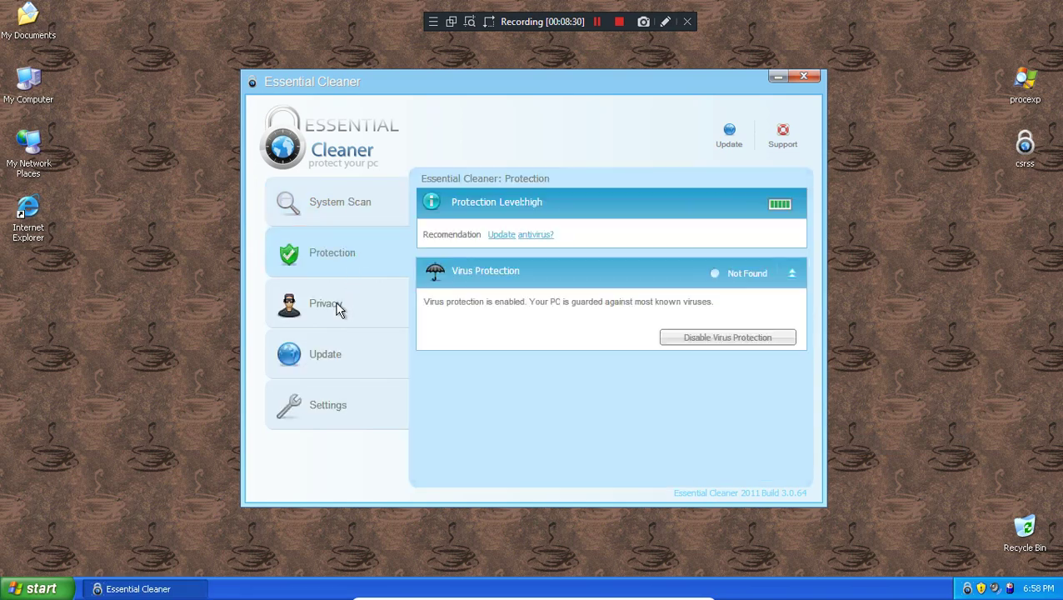
pyautogui.click(337, 309)
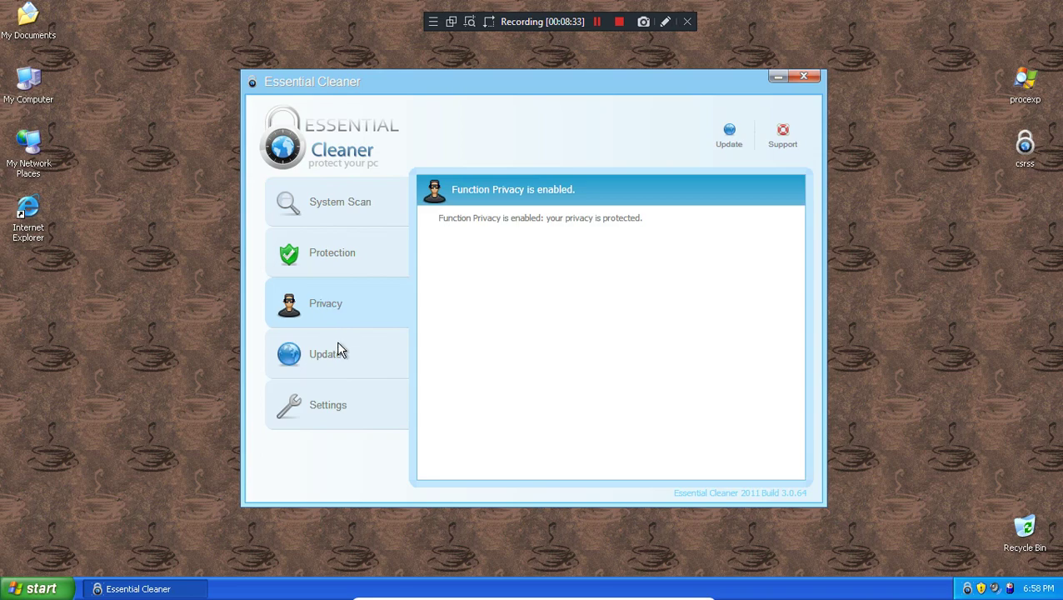
pyautogui.click(338, 356)
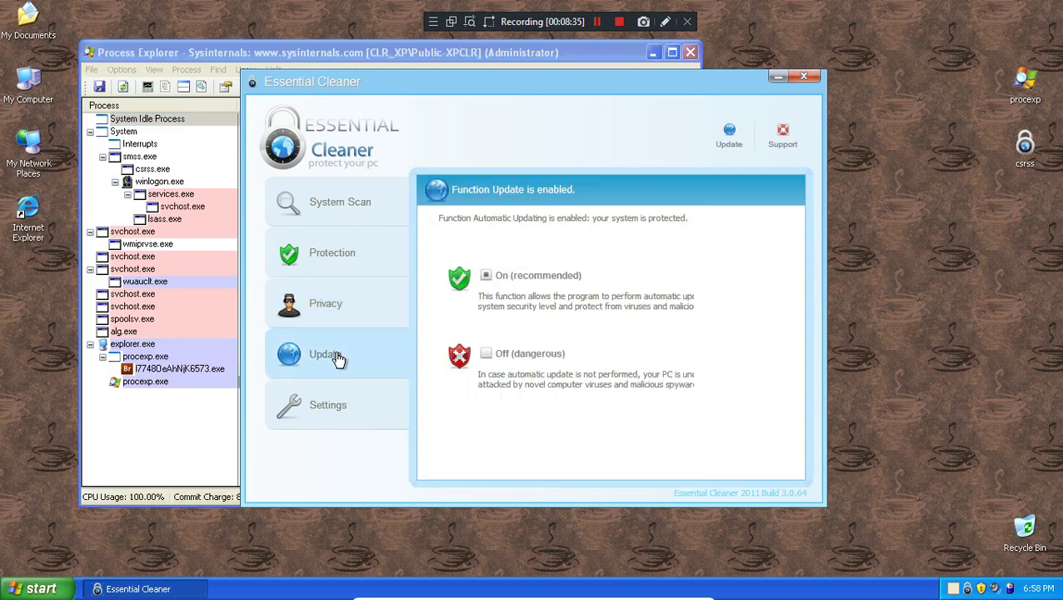
pyautogui.click(499, 359)
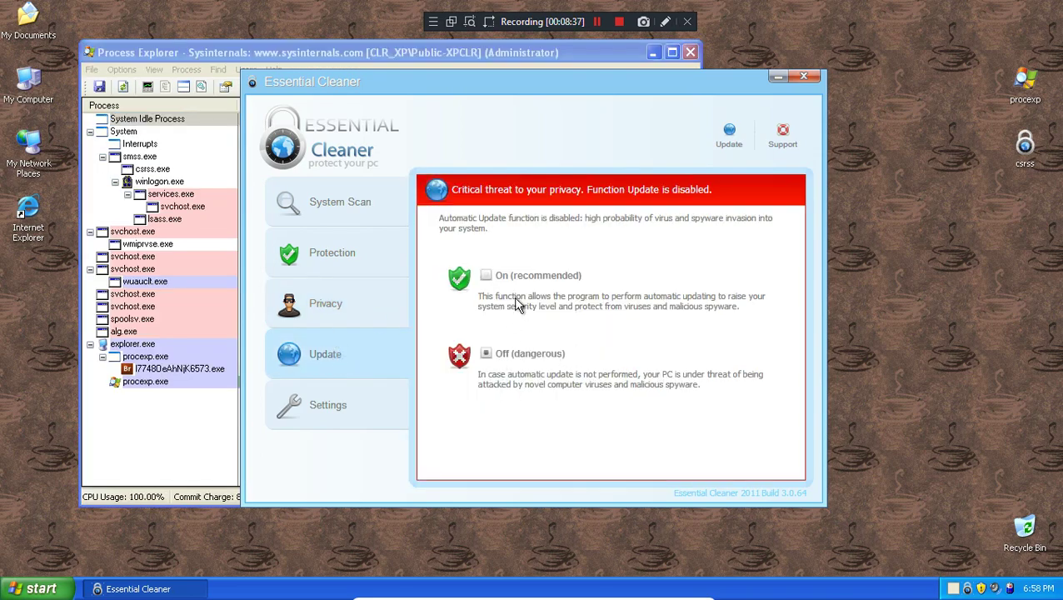
pyautogui.click(485, 276)
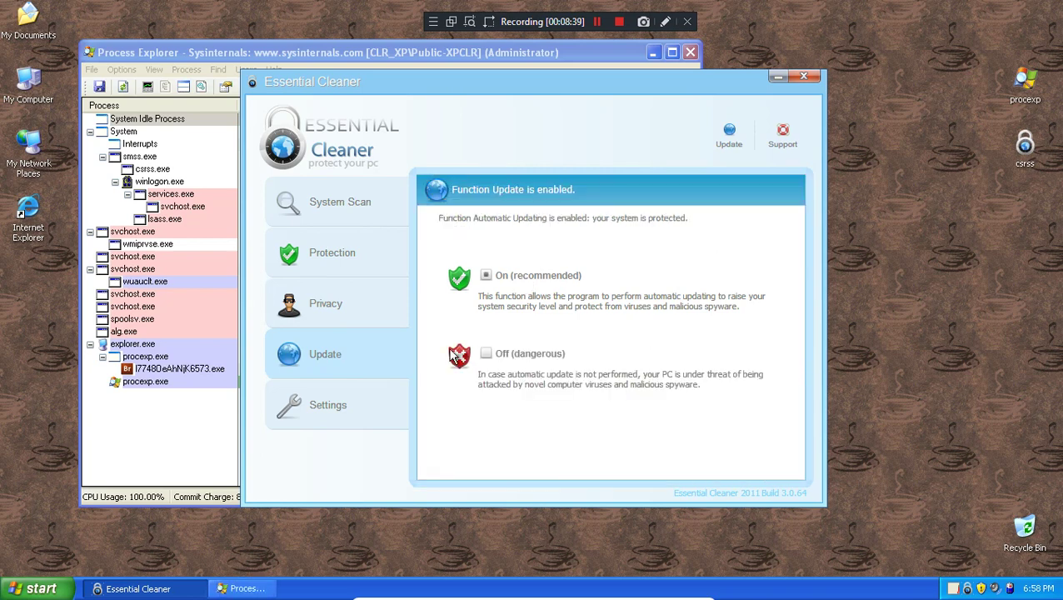
# Look over the Settings and Protection pages of Essential Cleaner and return to System Scan
pyautogui.click(320, 406)
pyautogui.click(497, 311)
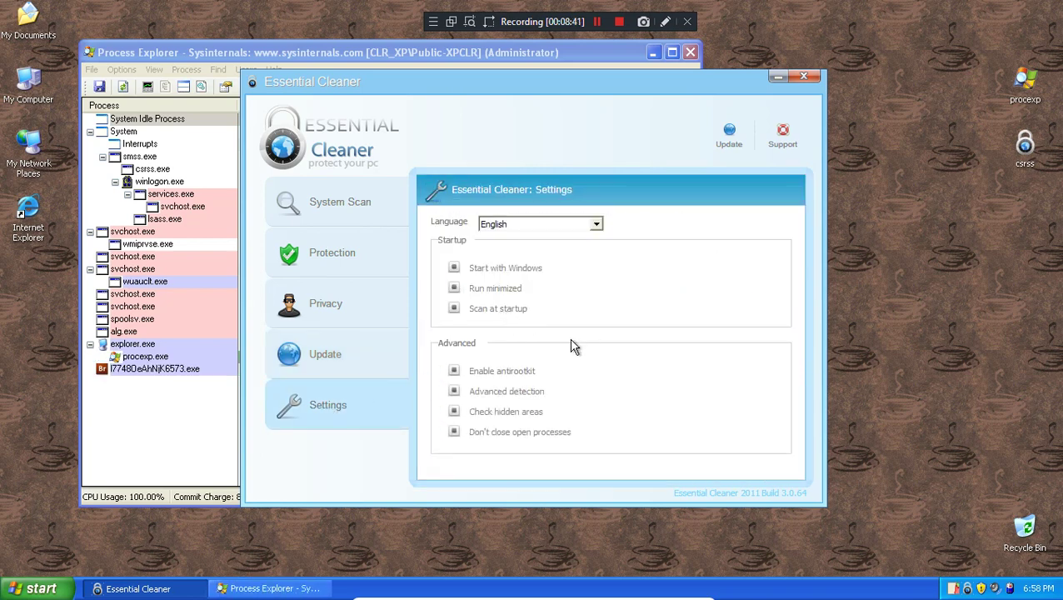
pyautogui.click(333, 207)
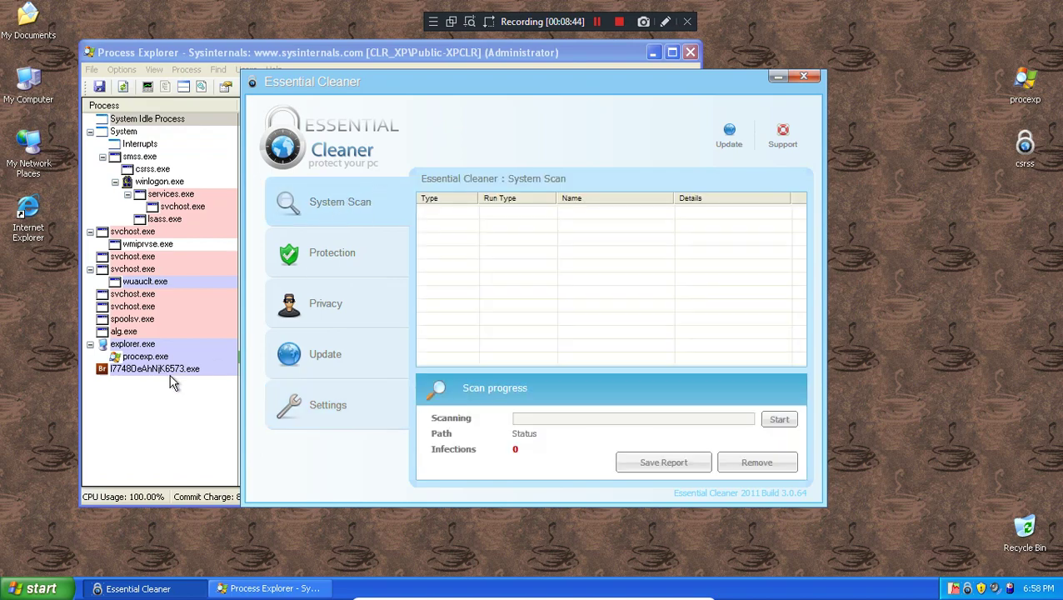
pyautogui.click(330, 254)
pyautogui.click(322, 204)
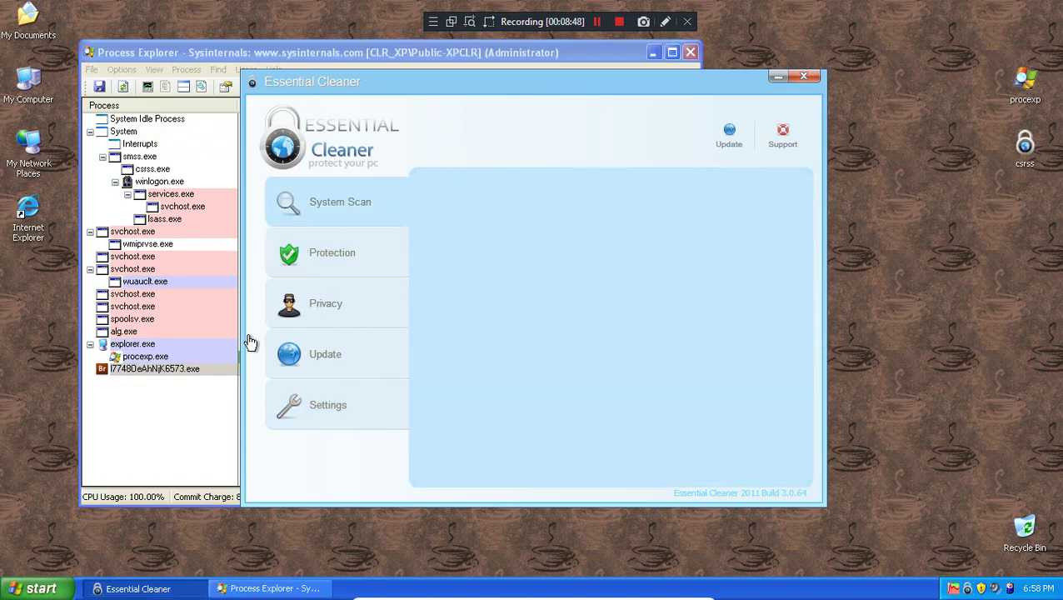
# Request a restart of the l7748OeAhNjK6573.exe process in Process Explorer
pyautogui.rightClick(186, 369)
pyautogui.click(221, 459)
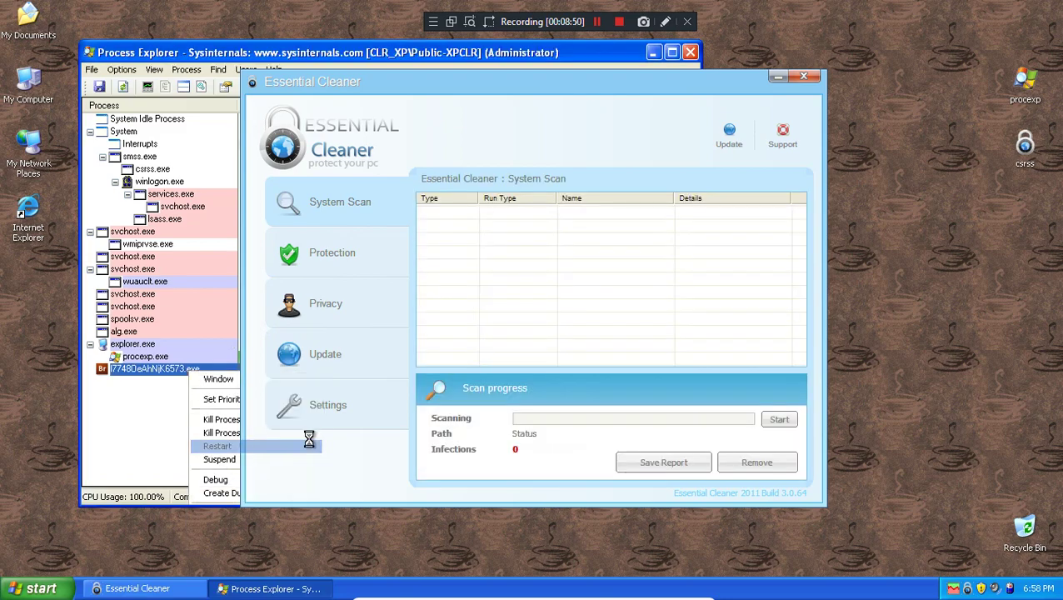
# Update Essential Cleaner's database and run a system scan
pyautogui.click(723, 135)
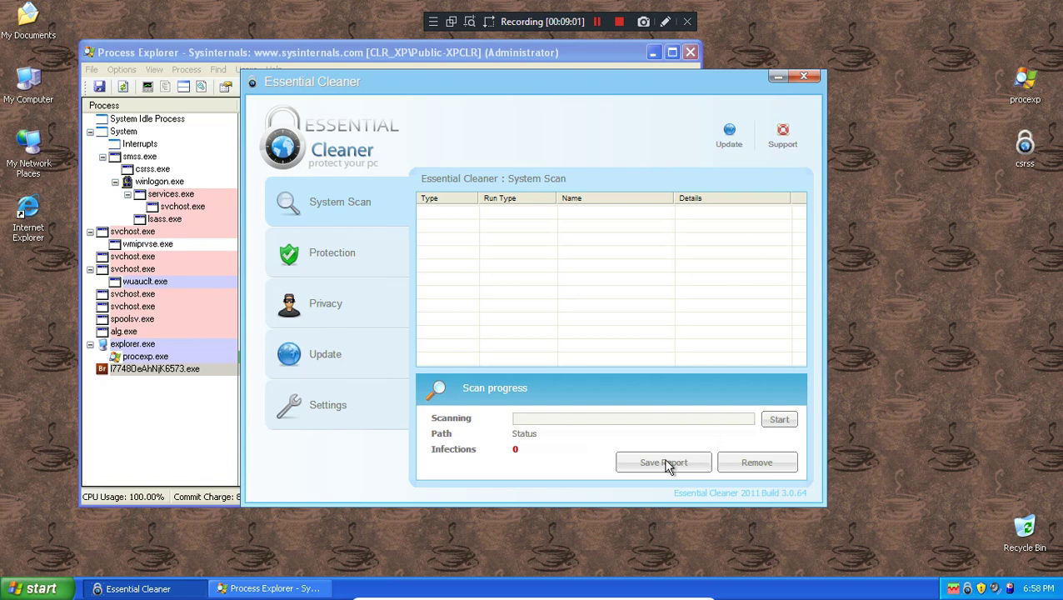
pyautogui.click(779, 420)
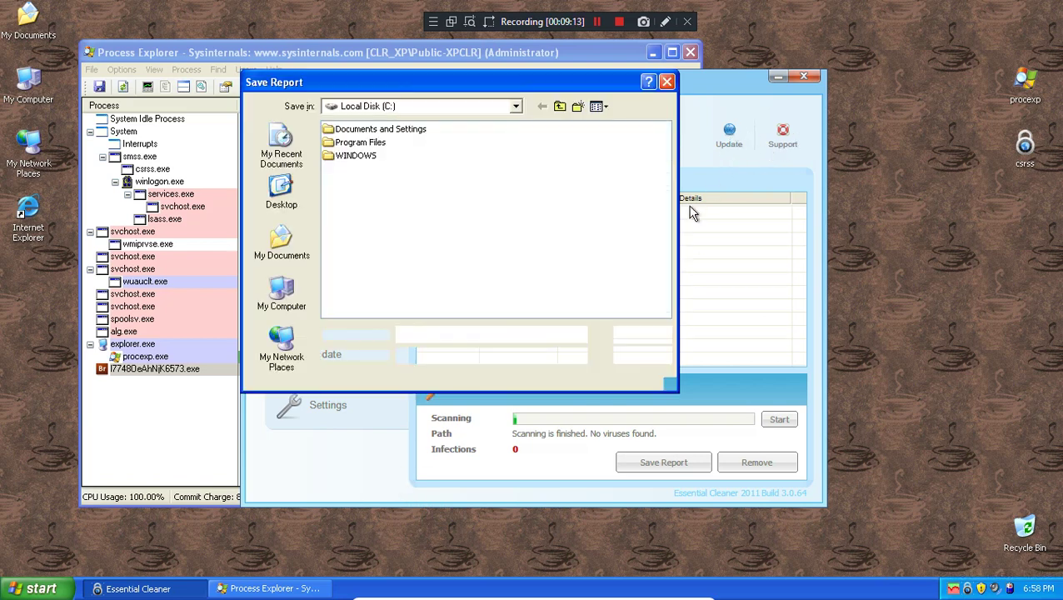
# Save the scan report to the desktop as "report" and close the Essential Cleaner window
pyautogui.click(283, 200)
pyautogui.click(641, 334)
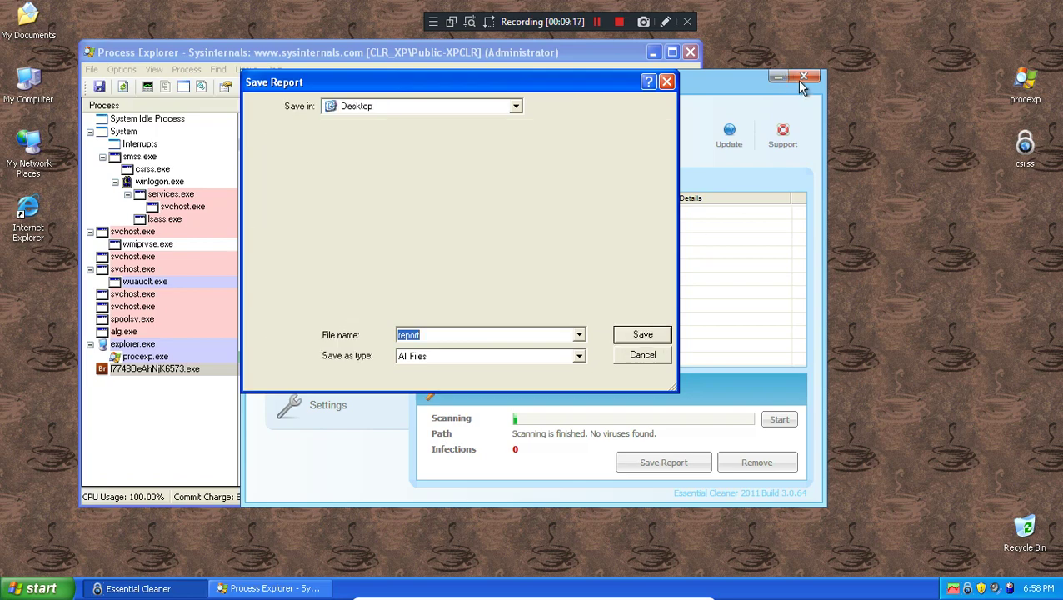
pyautogui.click(820, 78)
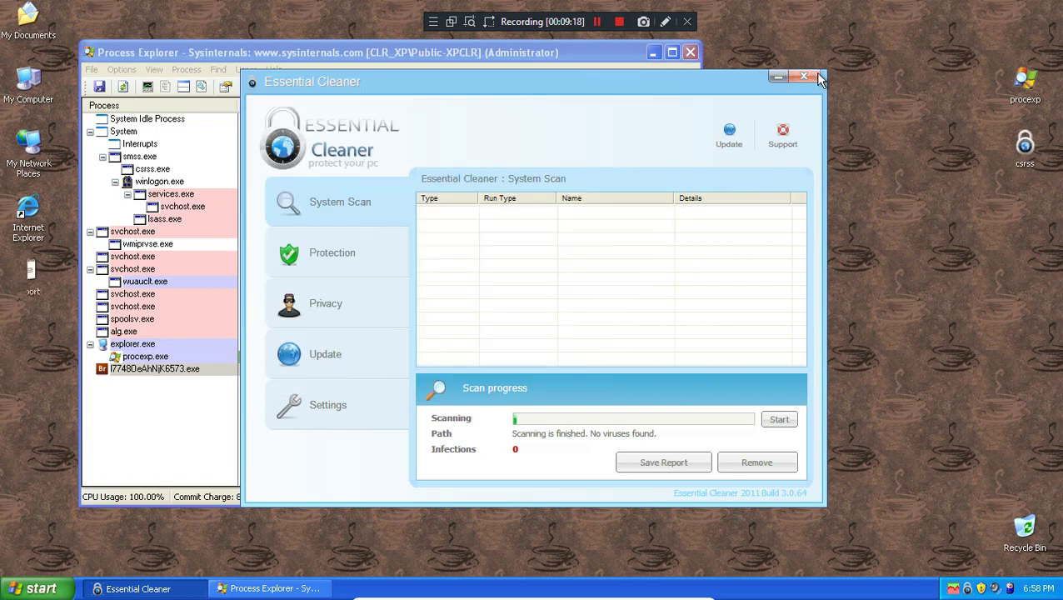
# Open the saved report from the desktop in Notepad and close it after viewing
pyautogui.press('Delete')
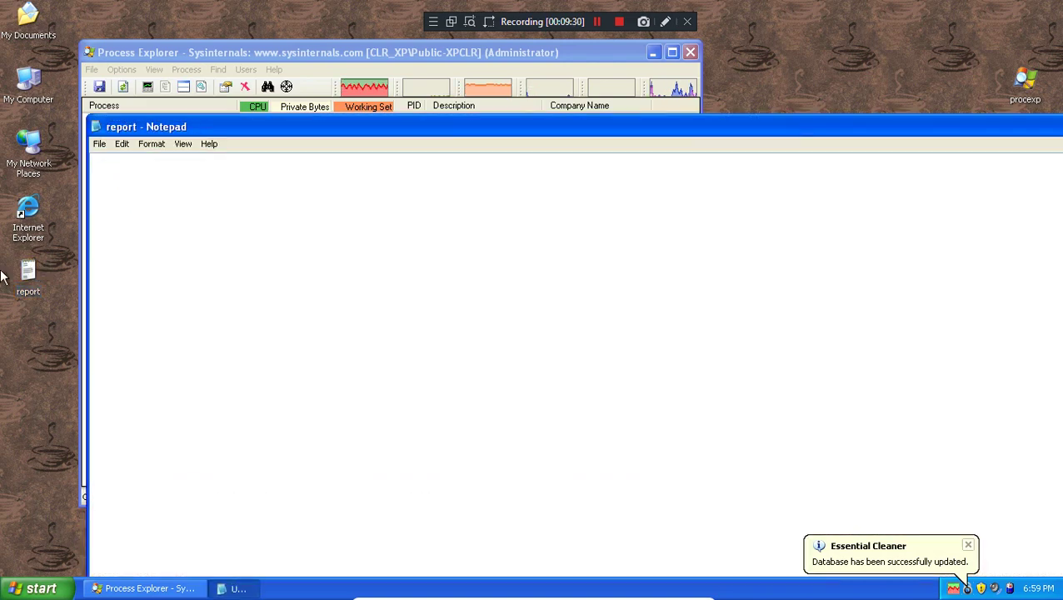
pyautogui.rightClick(279, 593)
pyautogui.click(287, 579)
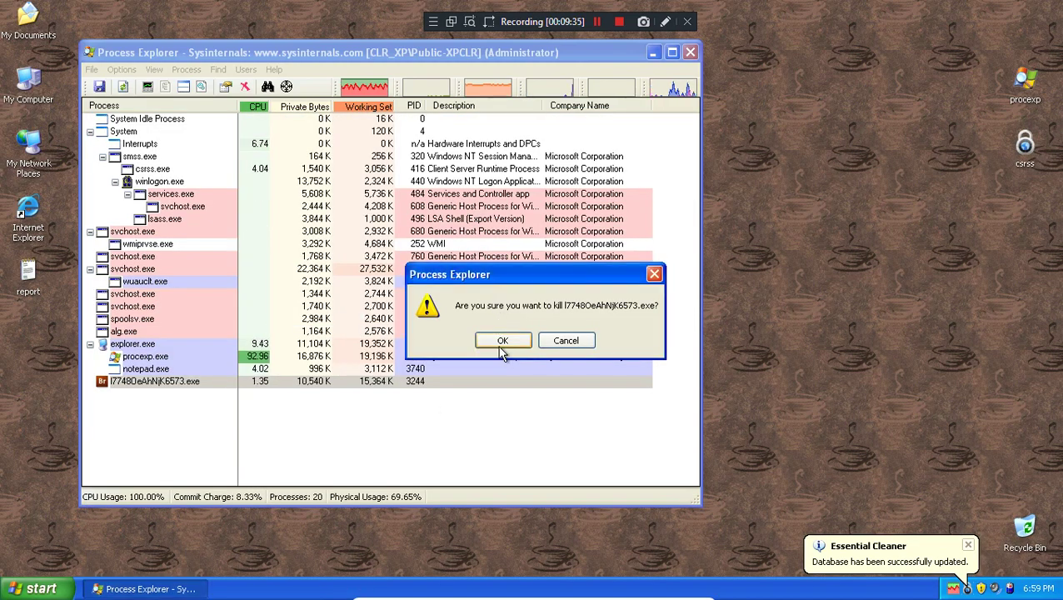
# Confirm killing l7748OeAhNjK6573.exe for its restart and close Process Explorer
pyautogui.click(503, 345)
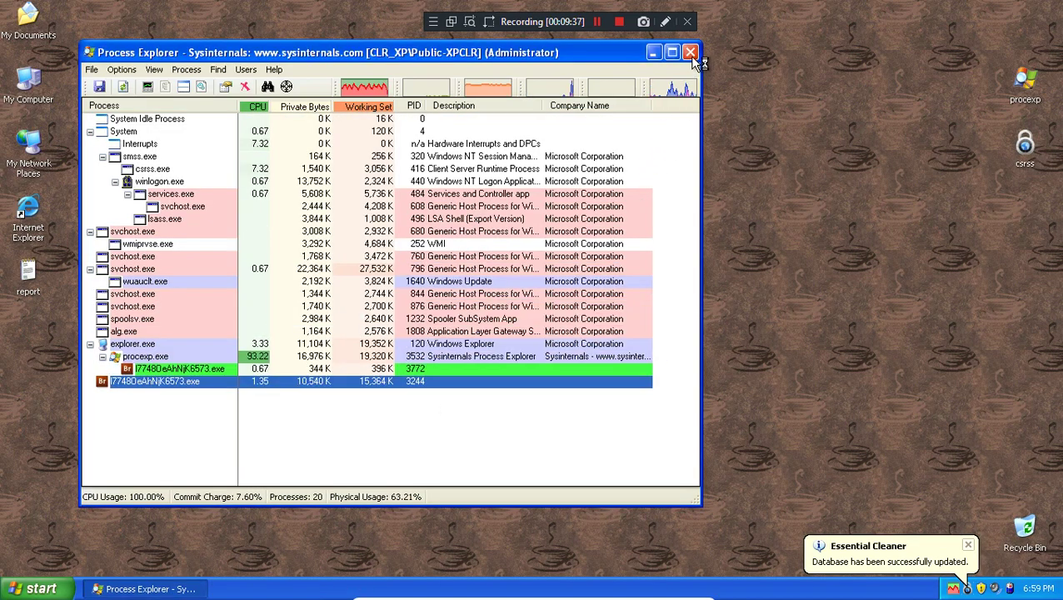
pyautogui.click(689, 53)
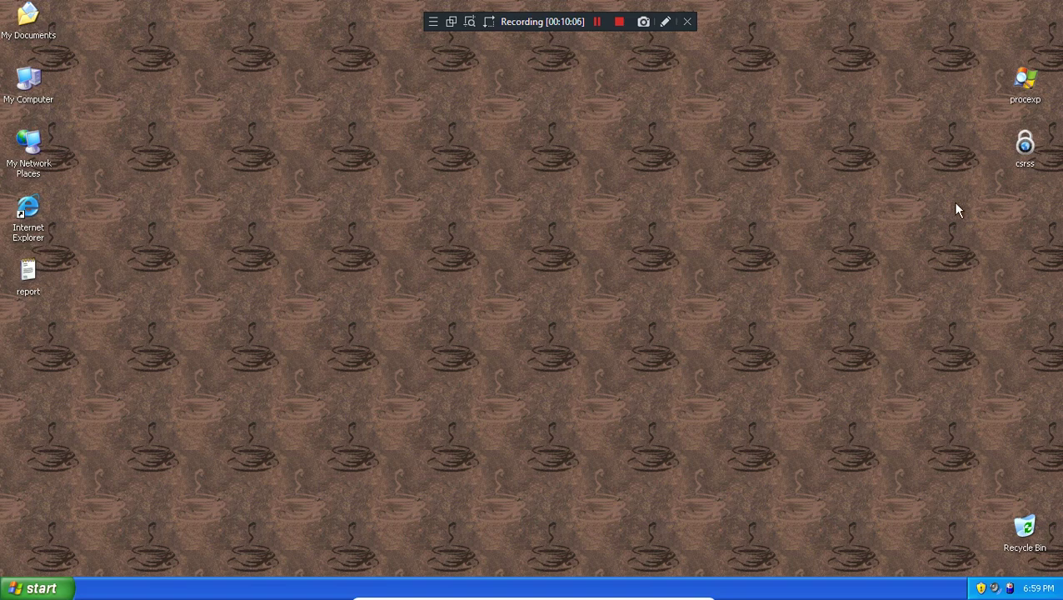
pyautogui.click(38, 588)
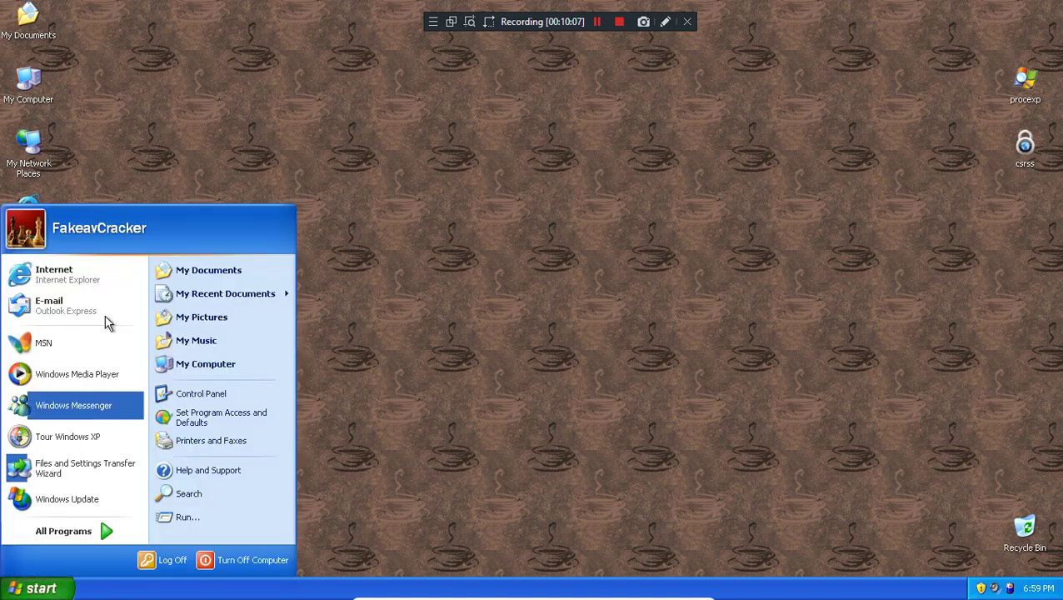
pyautogui.click(370, 292)
pyautogui.press('super')
pyautogui.press('super')
pyautogui.rightClick(879, 592)
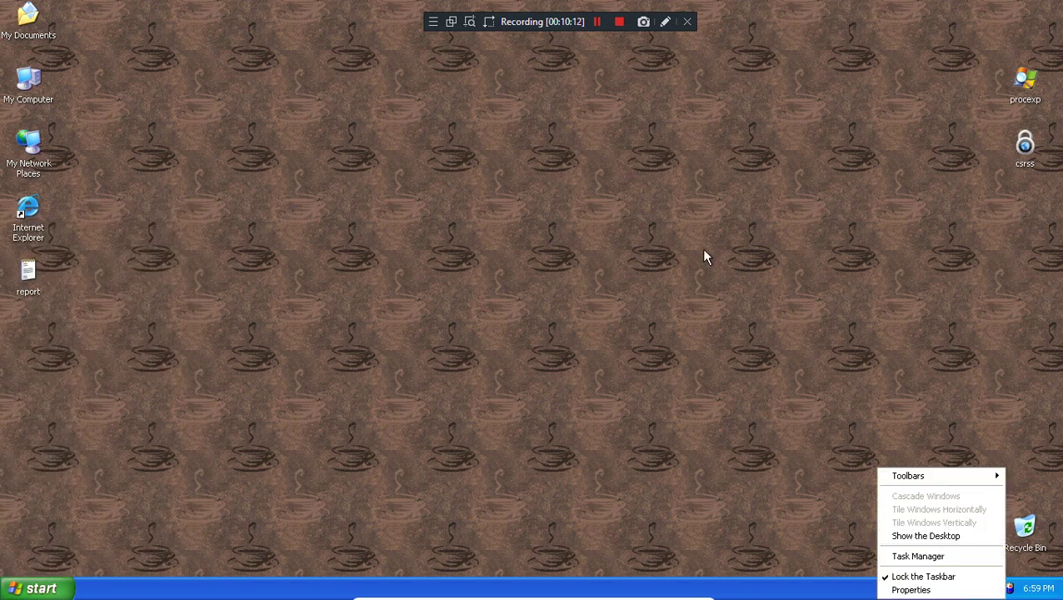
pyautogui.press('Escape')
pyautogui.click(36, 590)
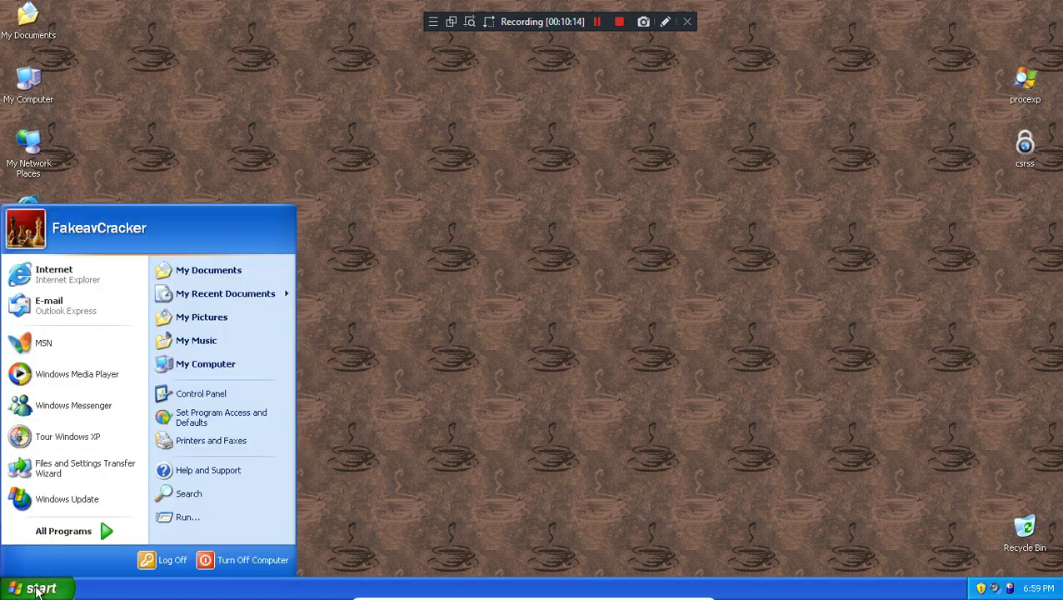
pyautogui.click(538, 408)
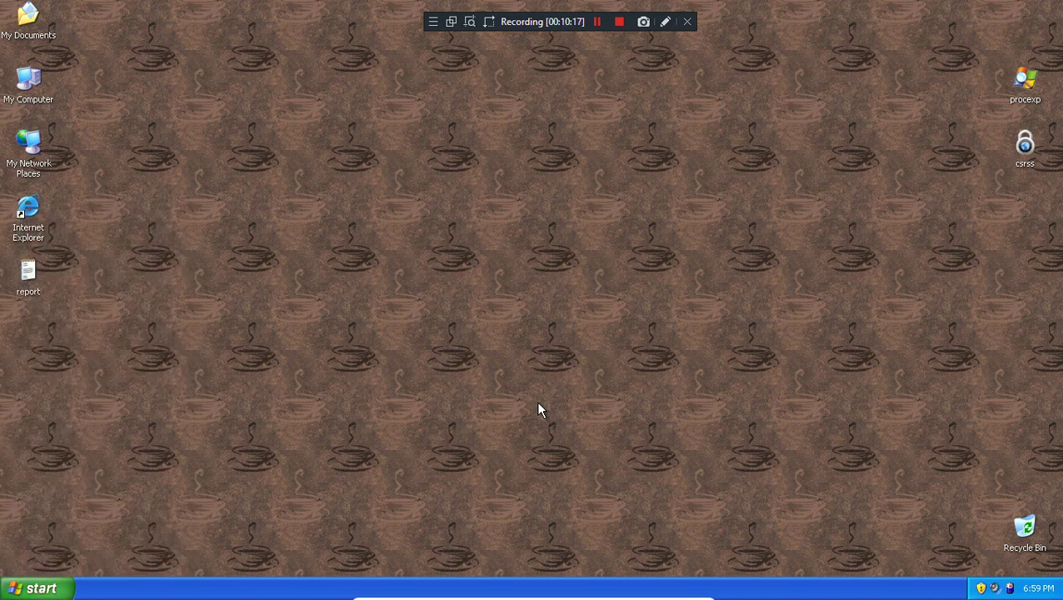
pyautogui.press('super')
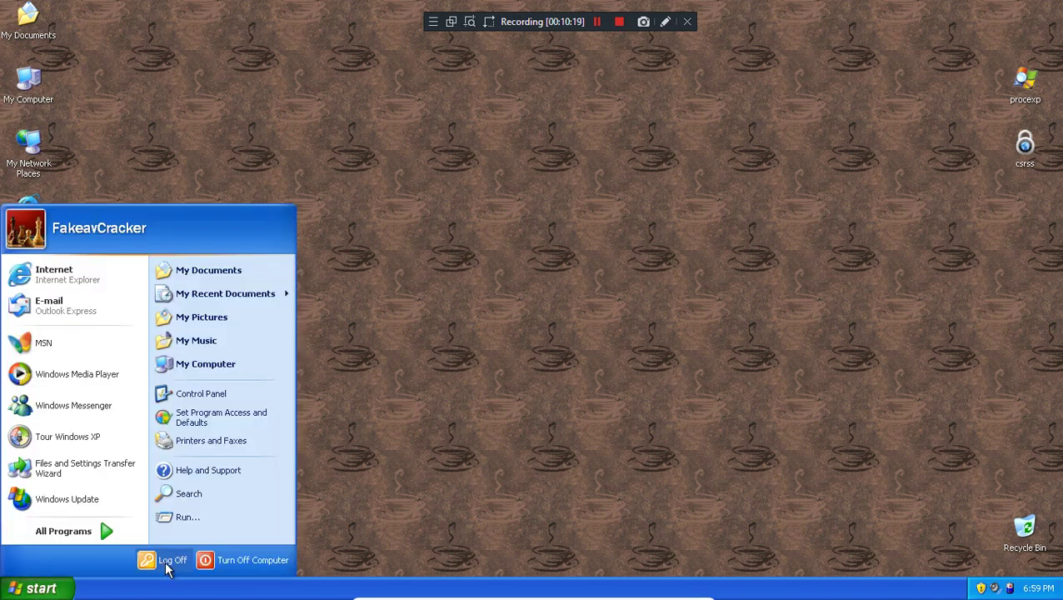
pyautogui.click(479, 443)
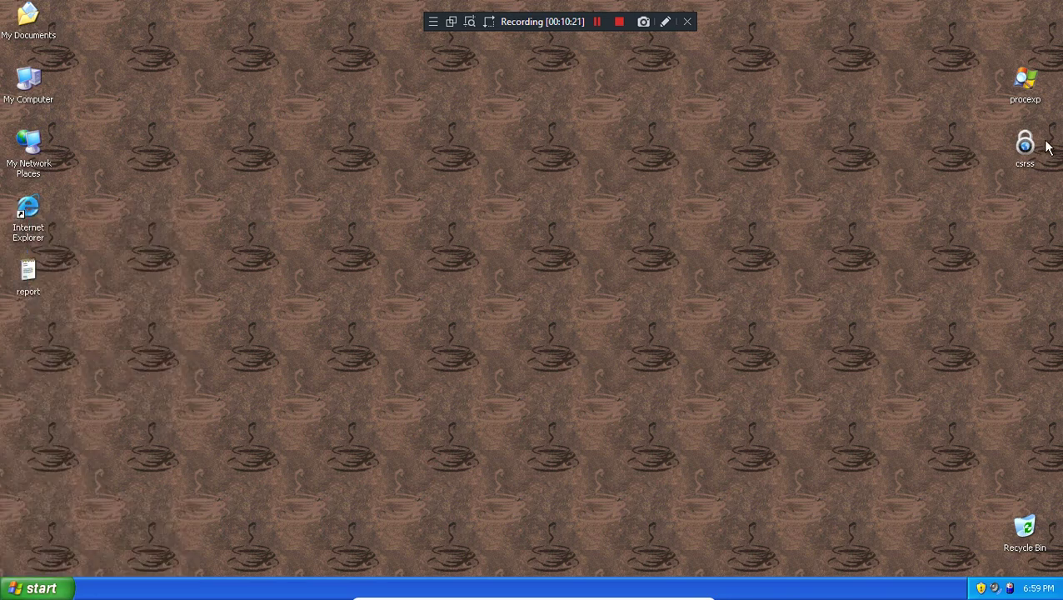
# Open Process Explorer and restart the l7748OeAhNjK6573.exe process, confirming the action
pyautogui.doubleClick(1025, 84)
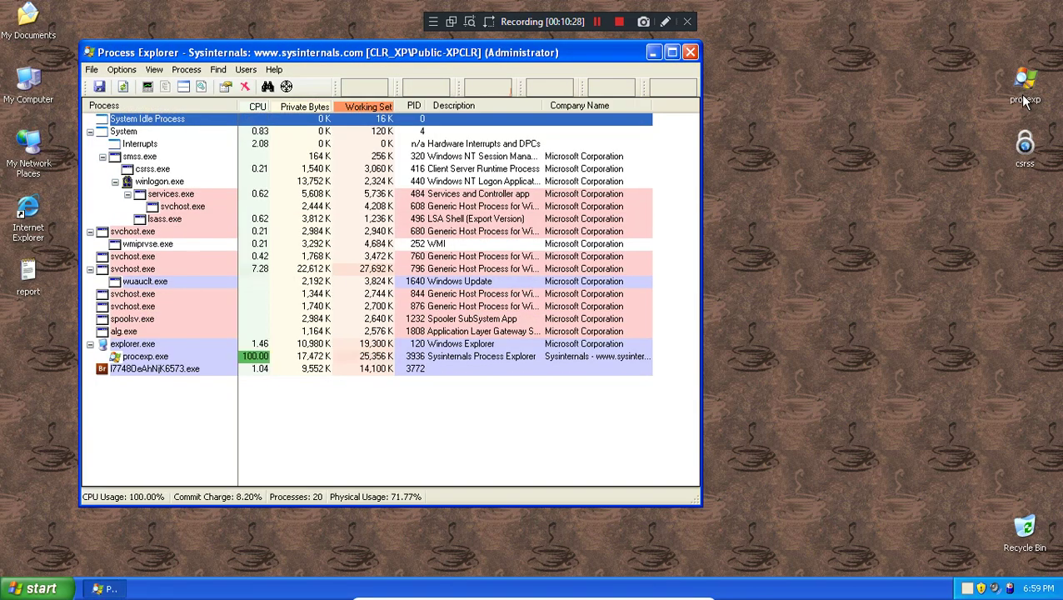
pyautogui.rightClick(197, 365)
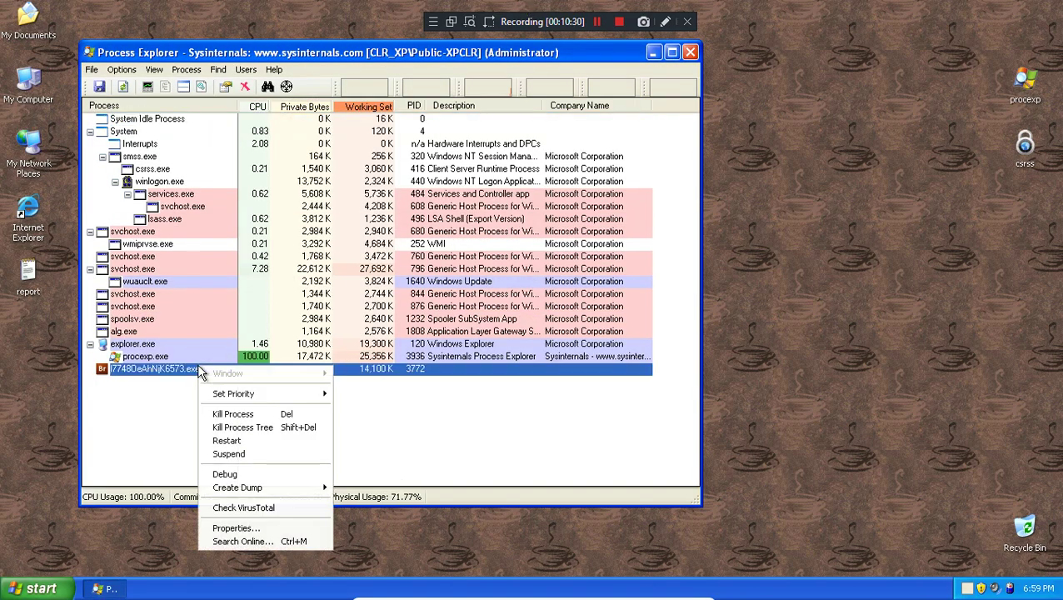
pyautogui.click(249, 440)
pyautogui.click(500, 339)
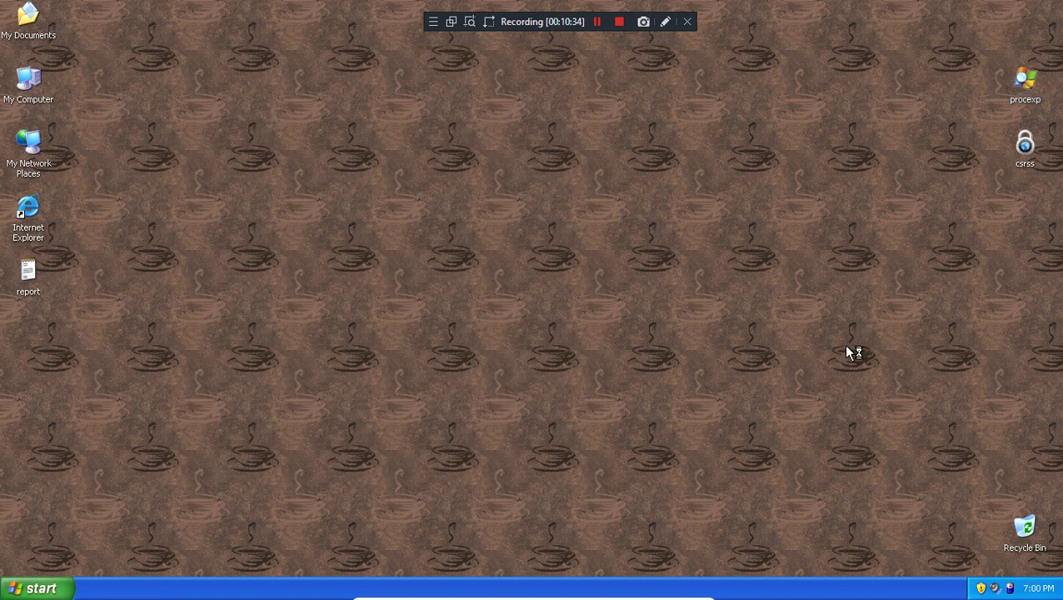
# Reopen Process Explorer, follow the Essential Cleaner warning and open its registration form for an existing activation code
pyautogui.click(1027, 96)
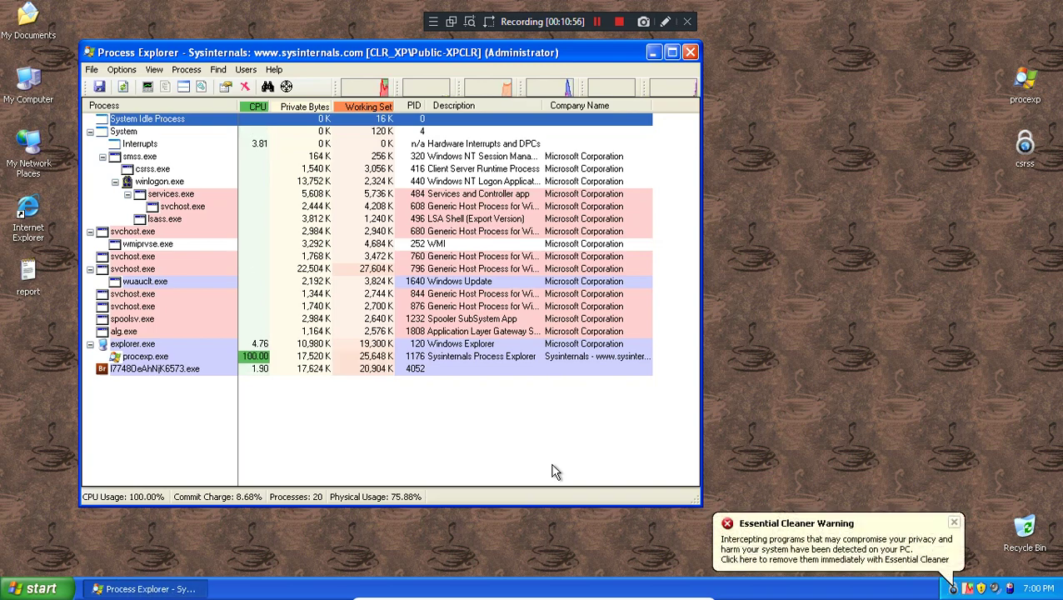
pyautogui.click(890, 548)
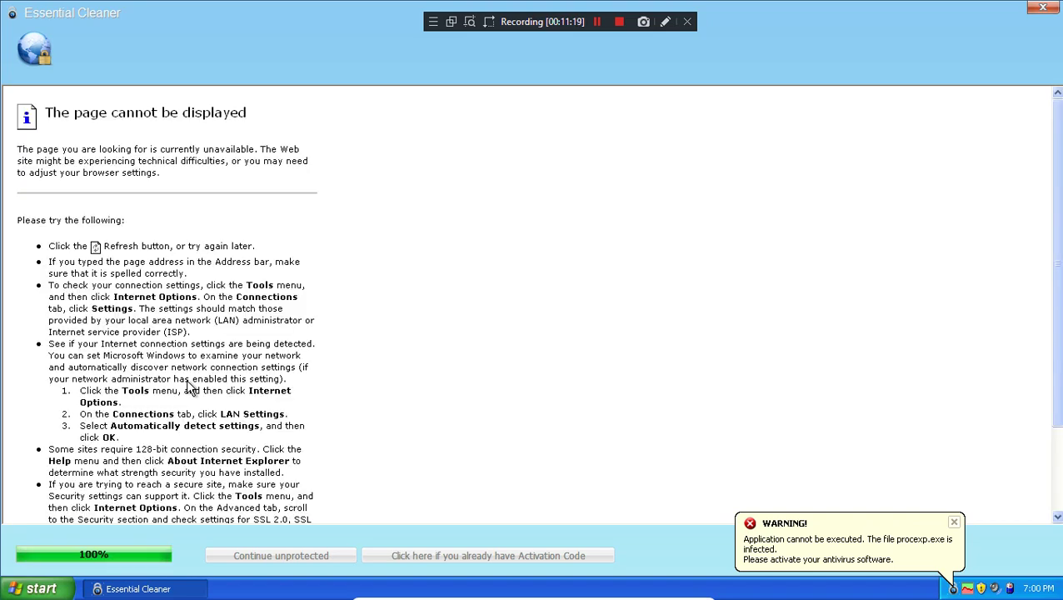
pyautogui.click(509, 558)
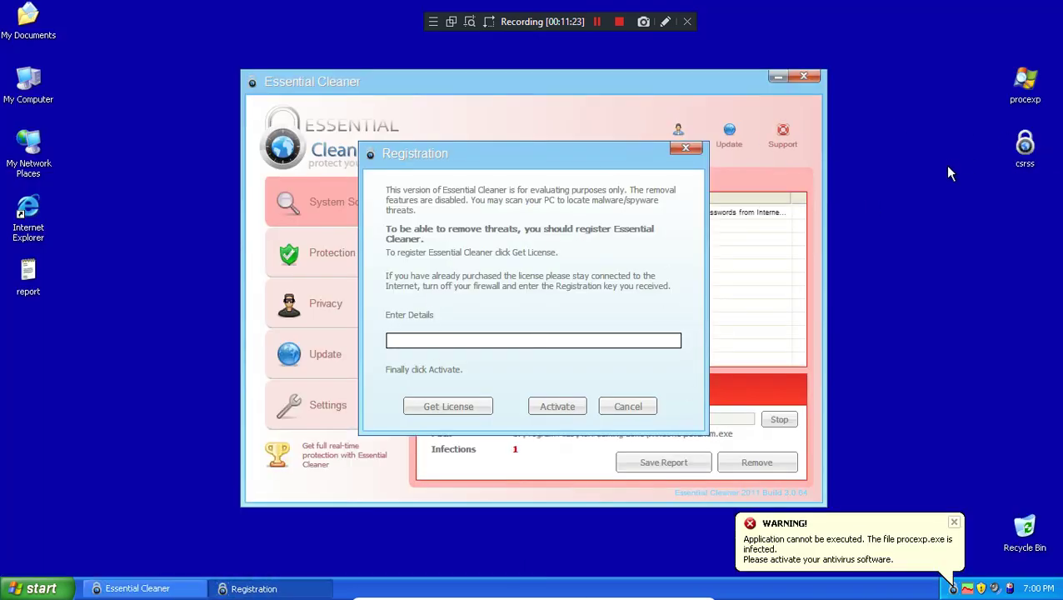
# Open the csrss key generator, move it clear of the registration form and generate an Essential Cleaner activation code
pyautogui.doubleClick(1025, 145)
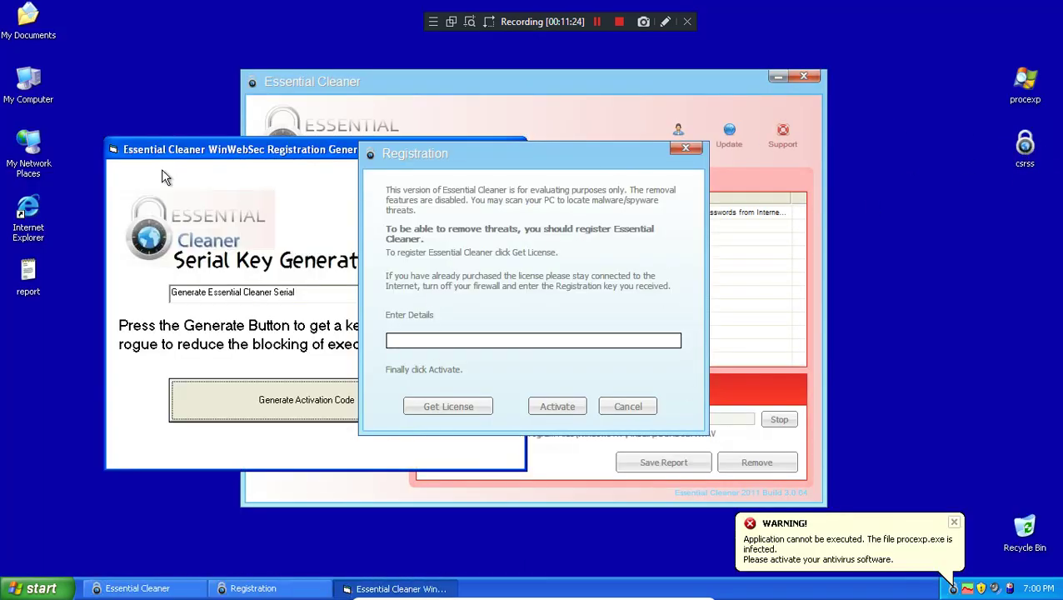
pyautogui.moveTo(211, 146); pyautogui.dragTo(118, 74)
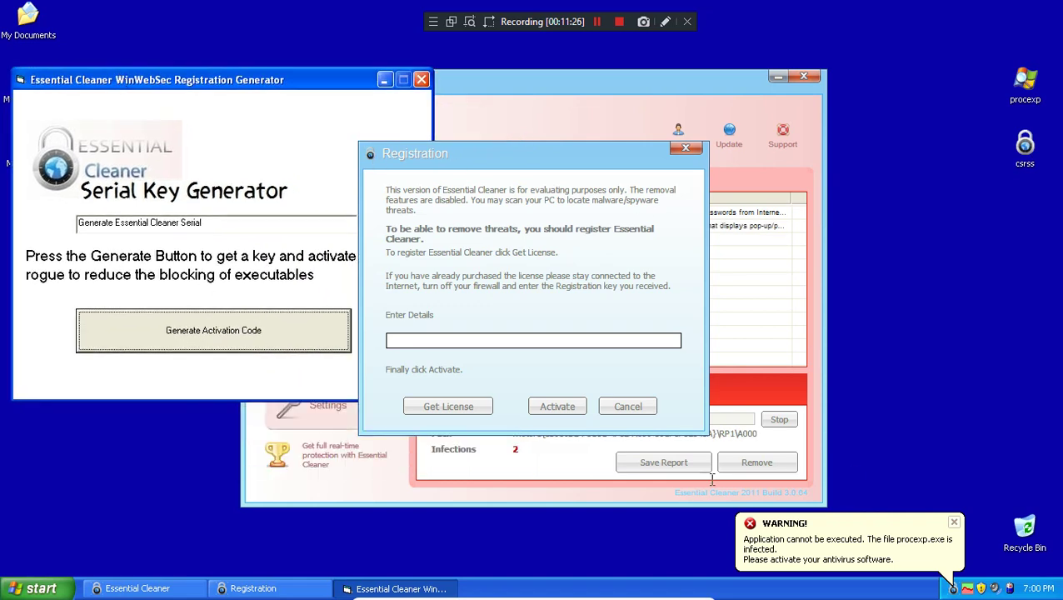
pyautogui.click(231, 329)
pyautogui.click(229, 329)
pyautogui.click(227, 329)
pyautogui.click(228, 329)
pyautogui.click(229, 329)
pyautogui.click(229, 329)
# Select and copy the generated activation code in the Essential Cleaner key generator
pyautogui.doubleClick(245, 225)
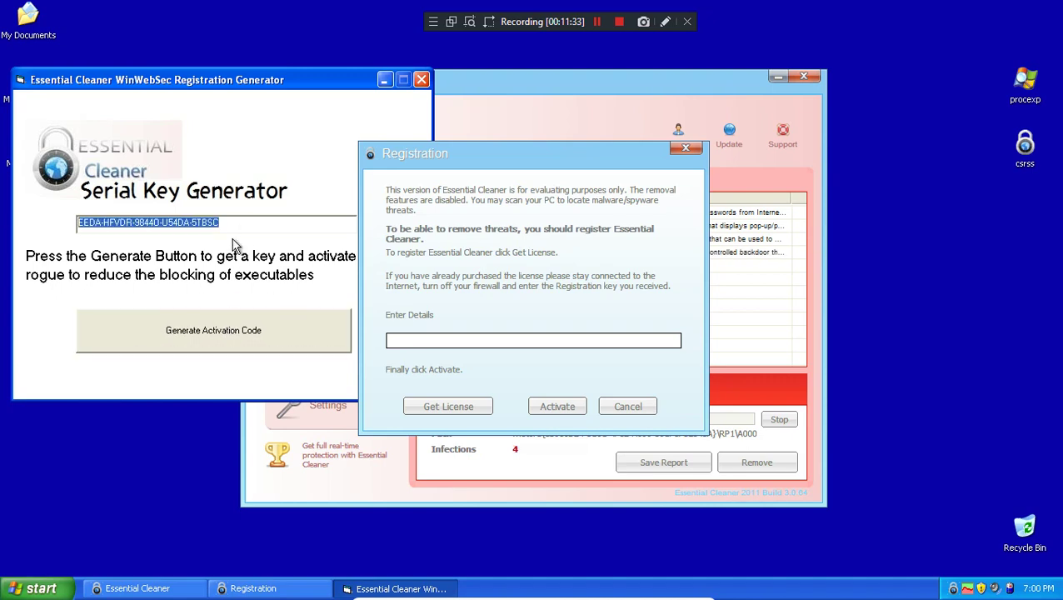
pyautogui.click(240, 224)
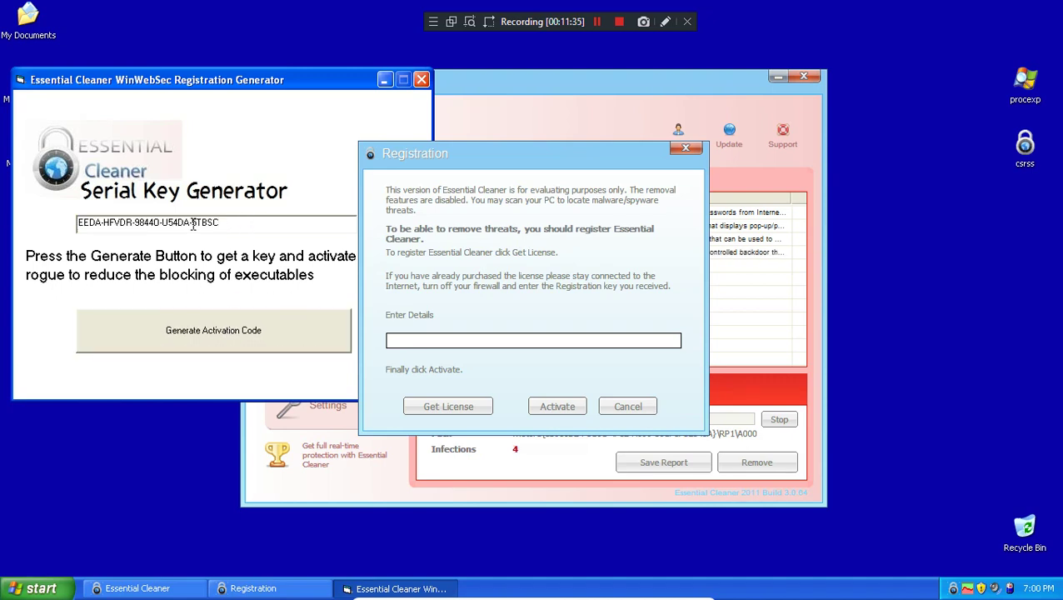
pyautogui.moveTo(193, 225); pyautogui.dragTo(80, 224)
pyautogui.rightClick(87, 223)
pyautogui.click(121, 266)
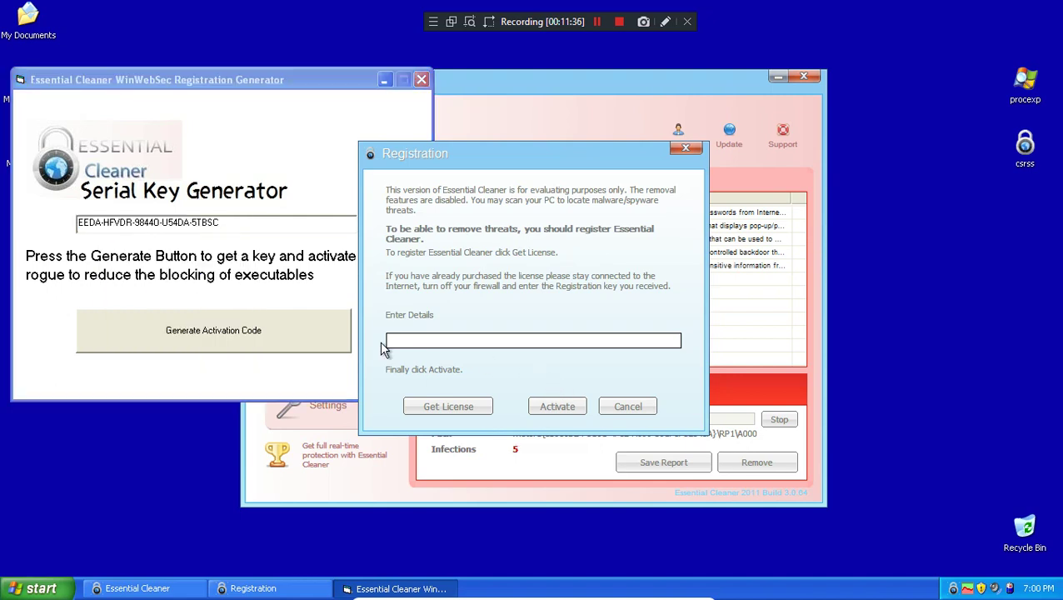
# Paste the activation code into the Essential Cleaner registration field, activate the program and dismiss the activation message
pyautogui.click(542, 386)
pyautogui.rightClick(529, 341)
pyautogui.click(550, 394)
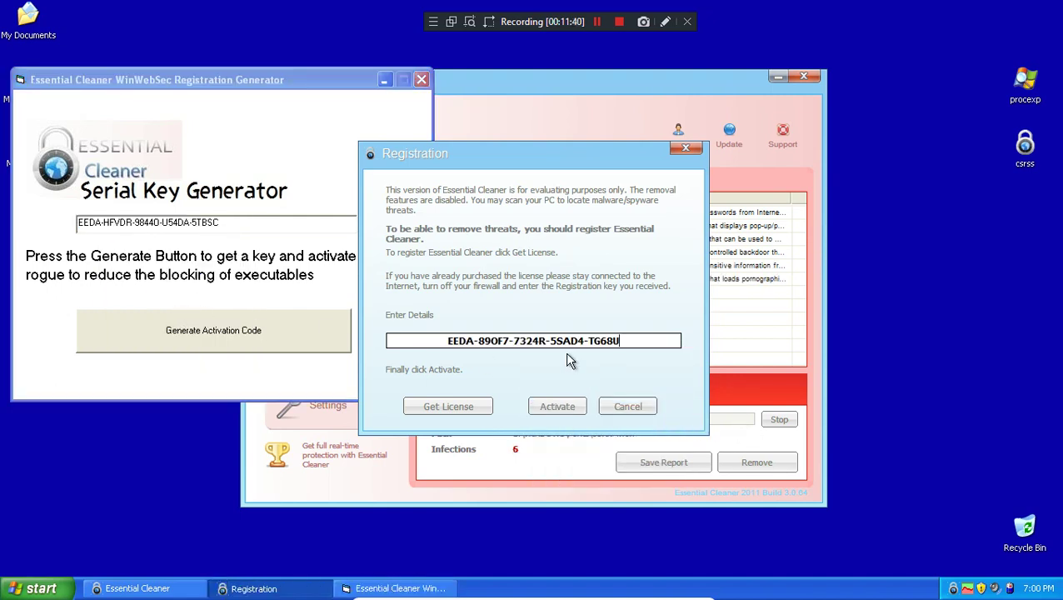
pyautogui.click(569, 408)
pyautogui.click(527, 331)
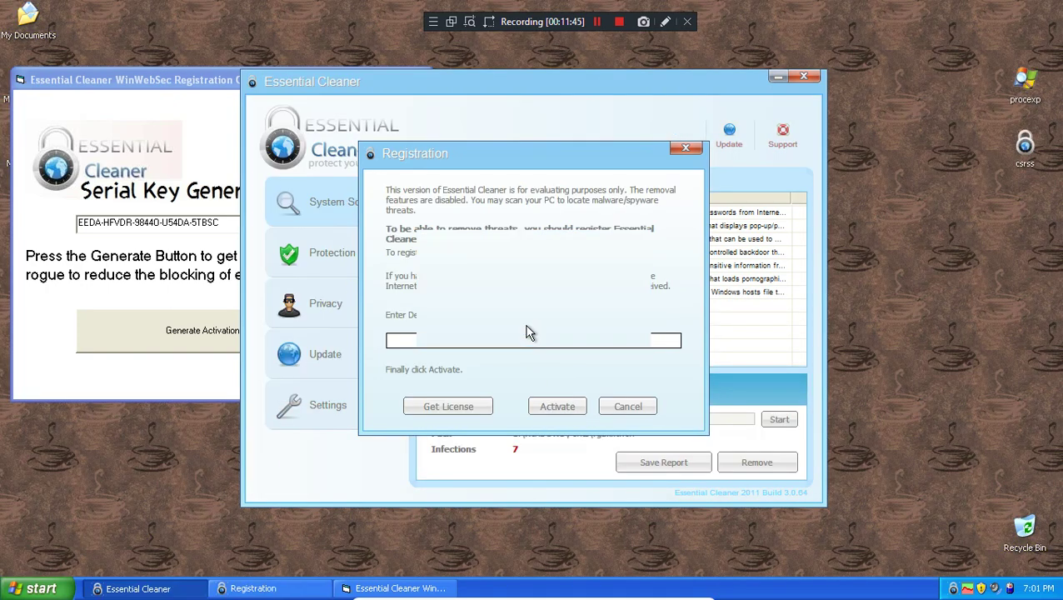
pyautogui.click(534, 343)
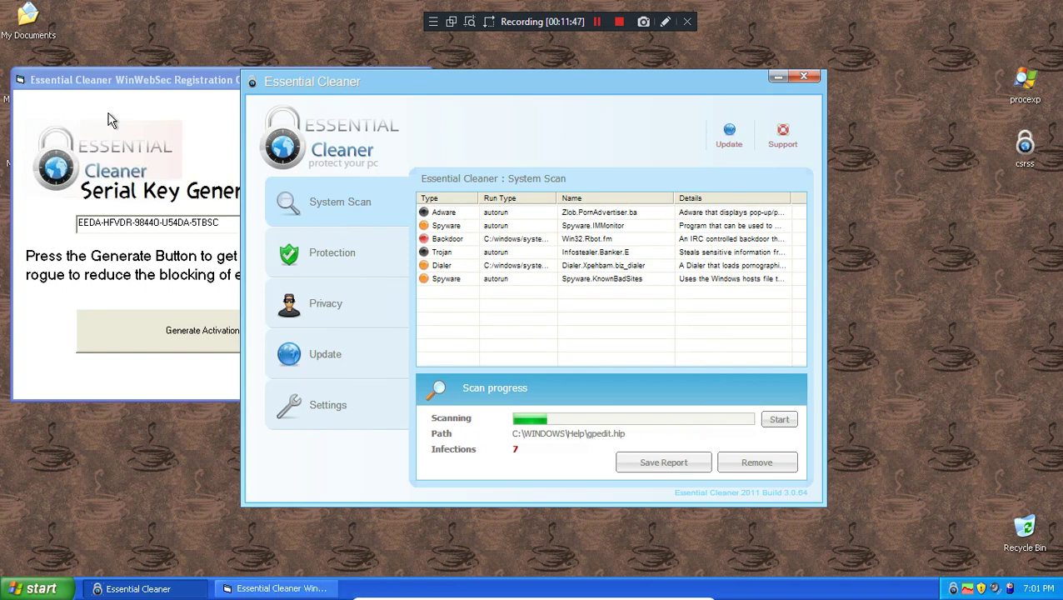
# Bring the key generator window to the front and close it
pyautogui.hotkey('alt', 'Tab')
pyautogui.click(279, 225)
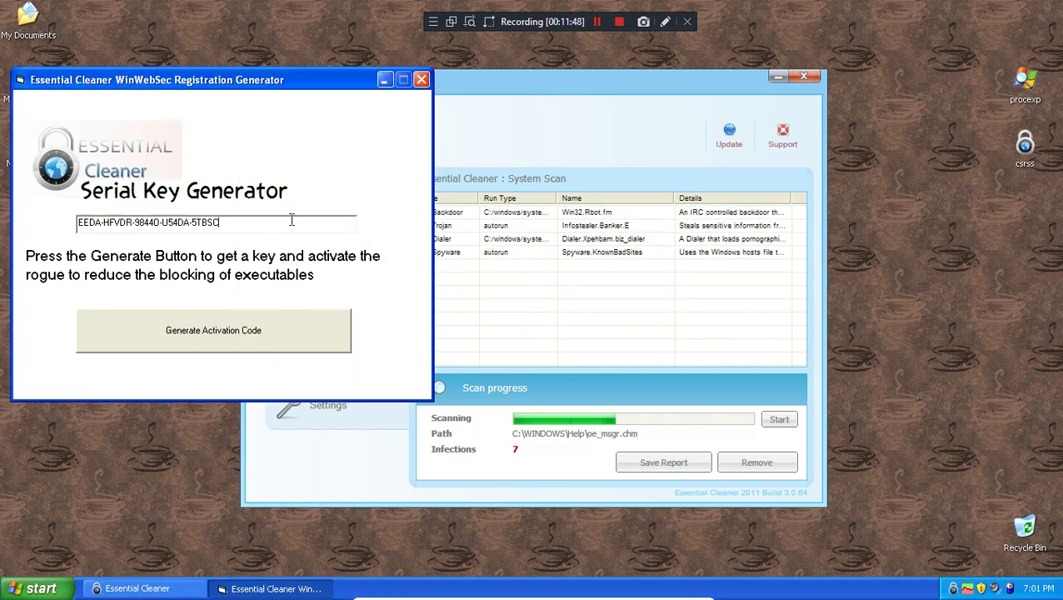
pyautogui.click(422, 79)
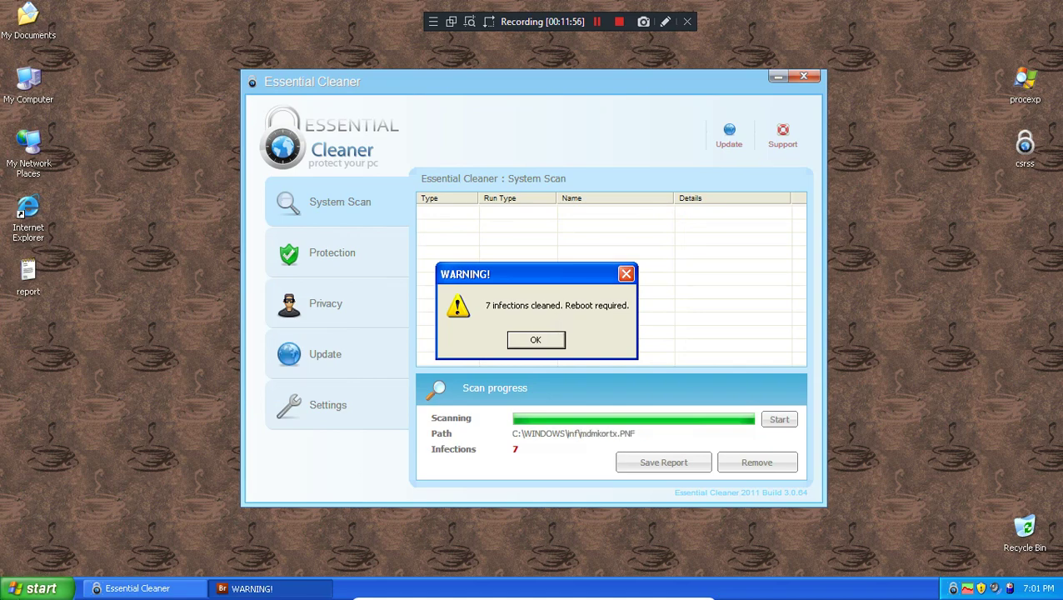
# Open a Command Prompt window by running cmd
pyautogui.click(37, 588)
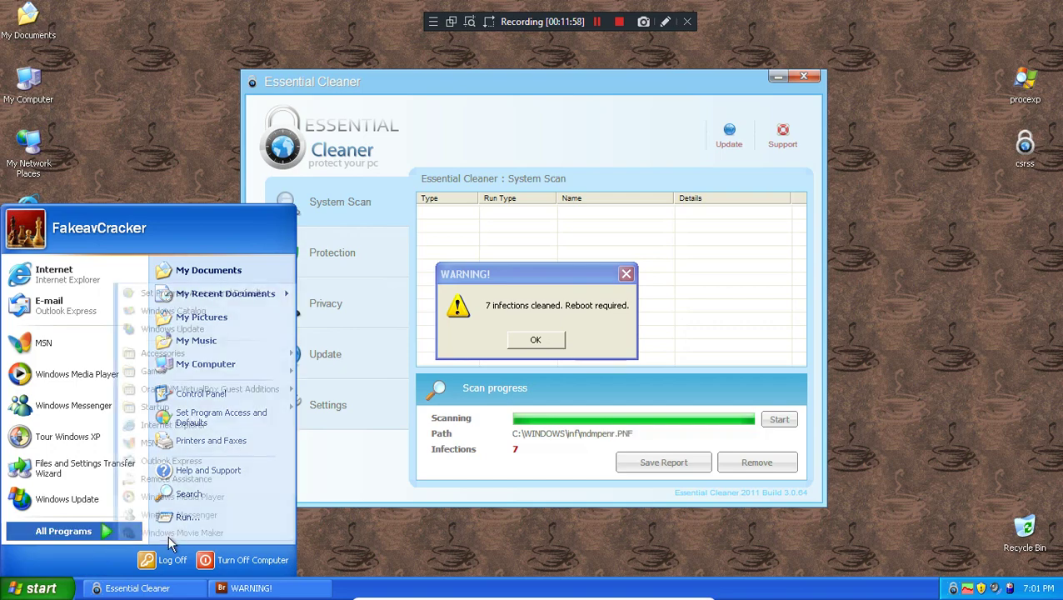
pyautogui.click(160, 132)
pyautogui.press('super')
pyautogui.press('super')
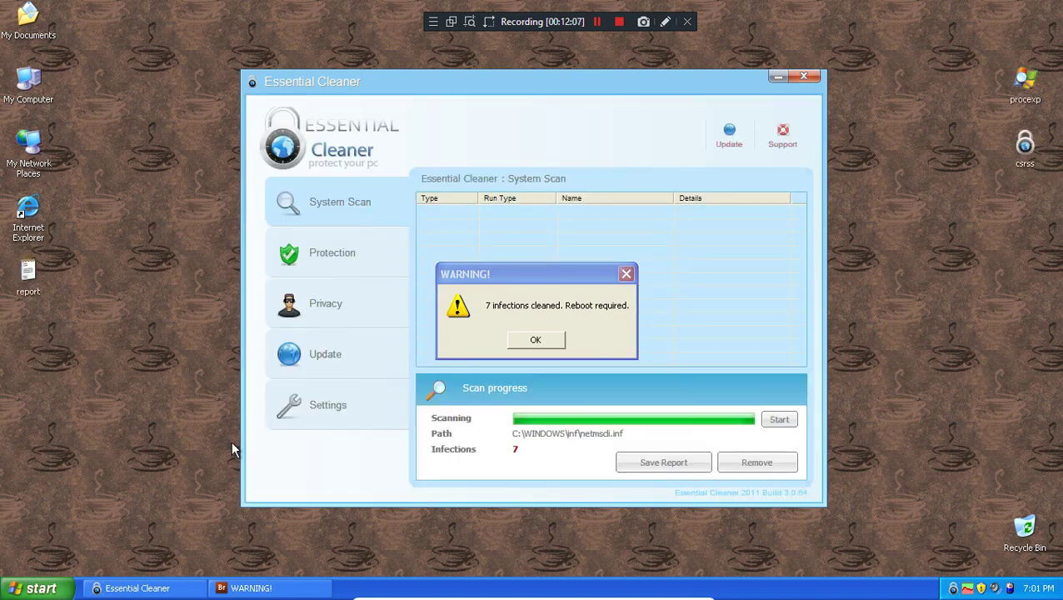
pyautogui.press('super+r')
pyautogui.write('cmd')
pyautogui.press('Return')
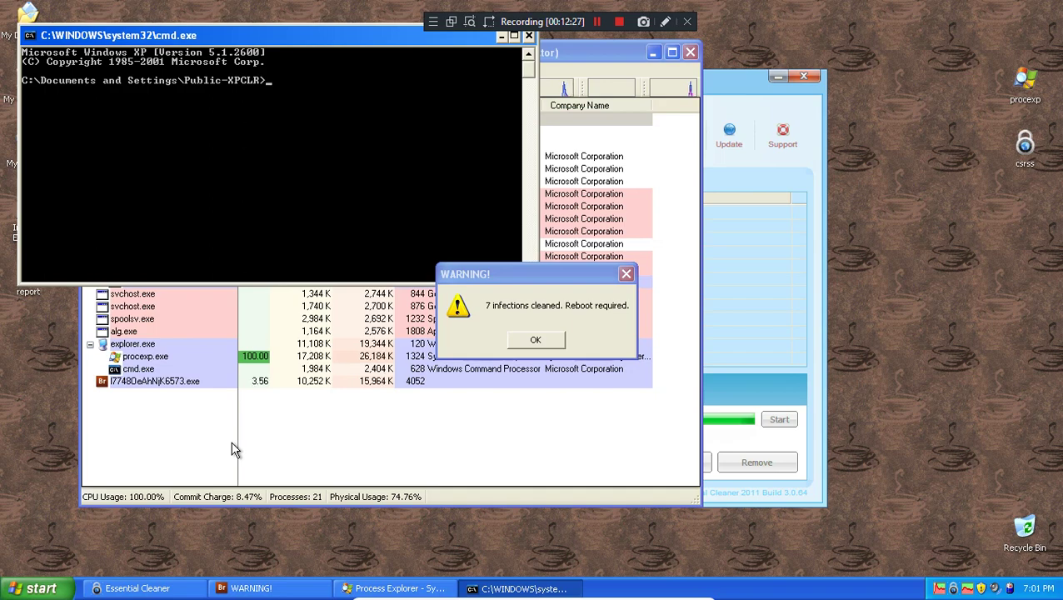
# Open the properties of the l7748OeAhNjK6573.exe process and copy its full image path
pyautogui.rightClick(144, 382)
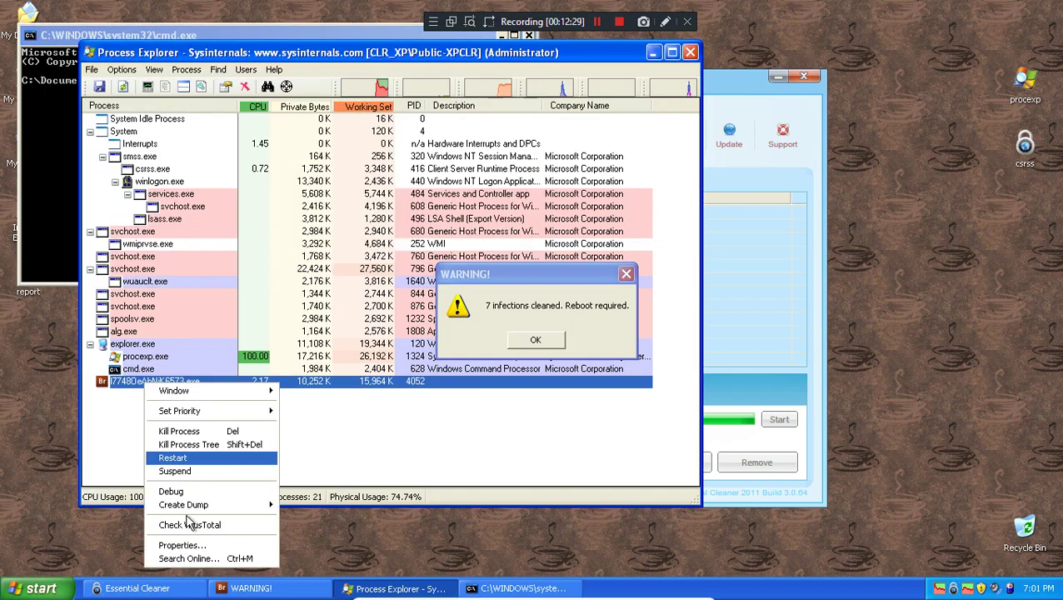
pyautogui.click(187, 543)
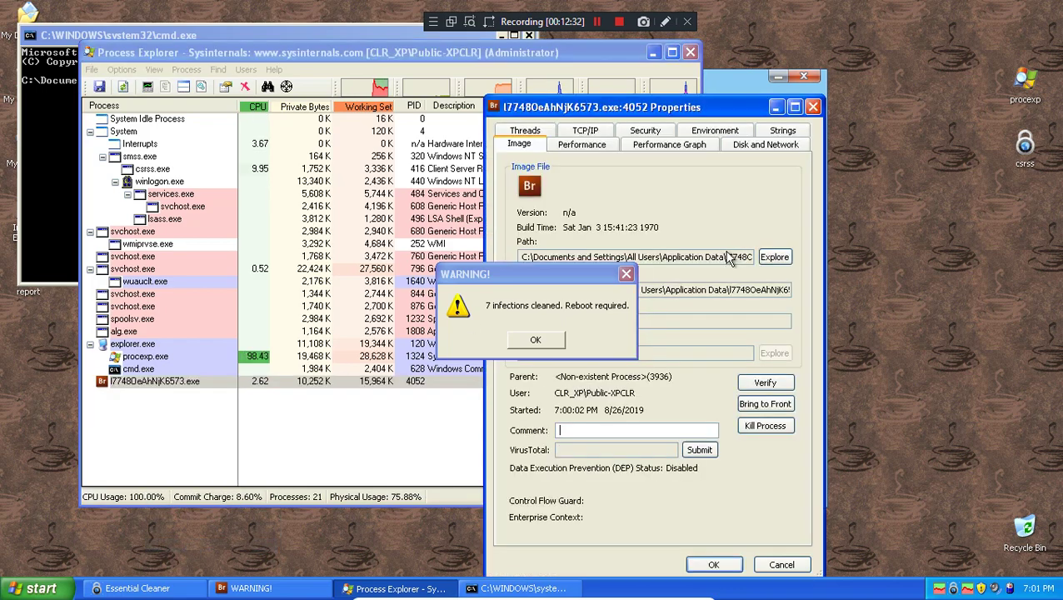
pyautogui.moveTo(521, 258); pyautogui.dragTo(748, 258)
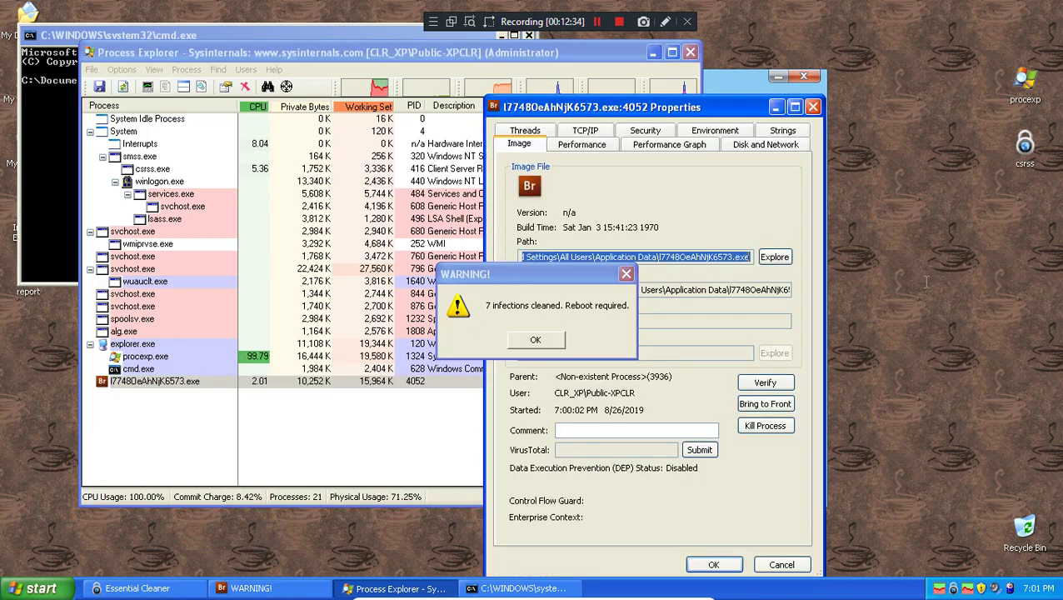
pyautogui.rightClick(739, 258)
pyautogui.click(777, 299)
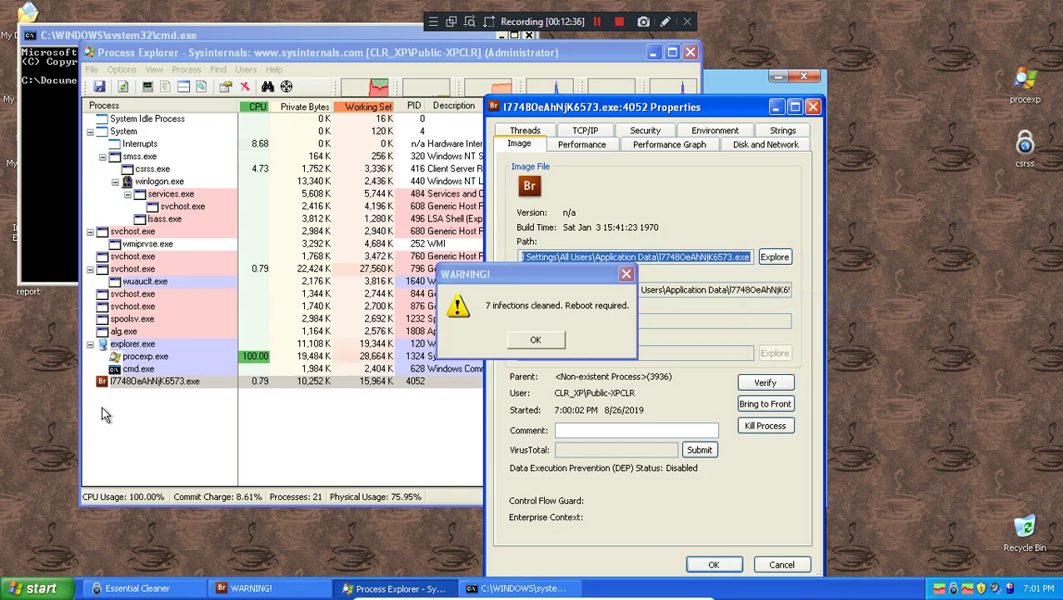
# Kill the l7748OeAhNjK6573.exe process in Process Explorer and confirm
pyautogui.rightClick(137, 380)
pyautogui.click(170, 428)
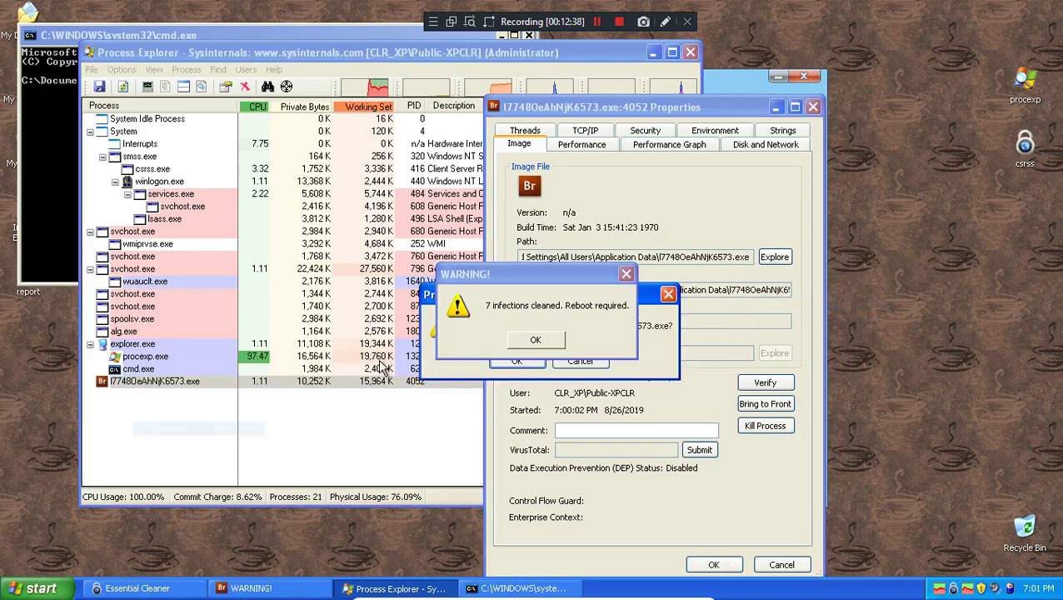
pyautogui.click(518, 364)
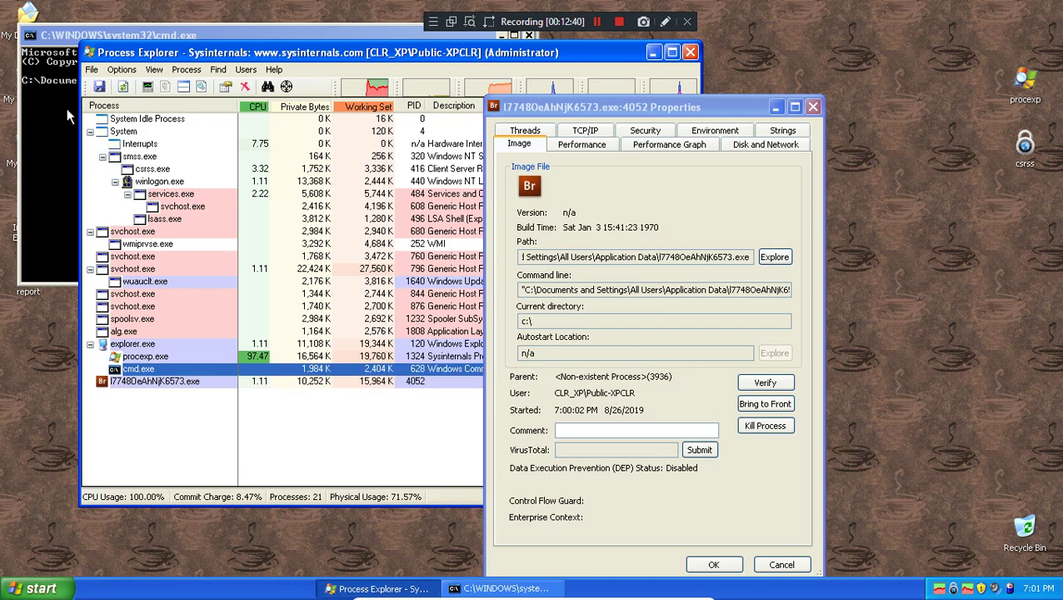
# Try to run the copied l7748OeAhNjK6573.exe path with the -1 parameter in the Command Prompt
pyautogui.click(54, 100)
pyautogui.rightClick(116, 141)
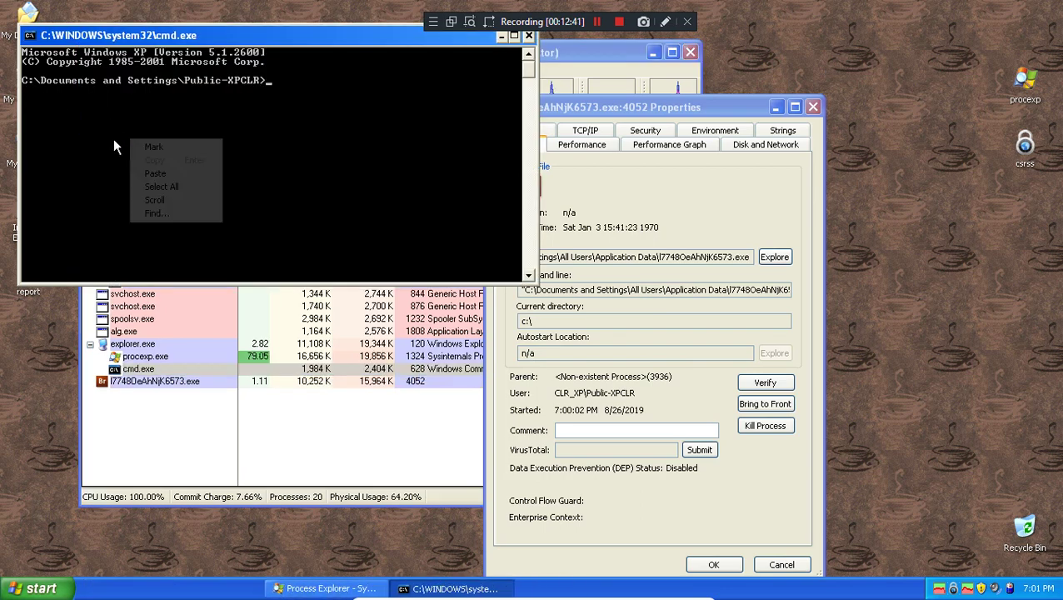
pyautogui.click(152, 173)
pyautogui.write('-1')
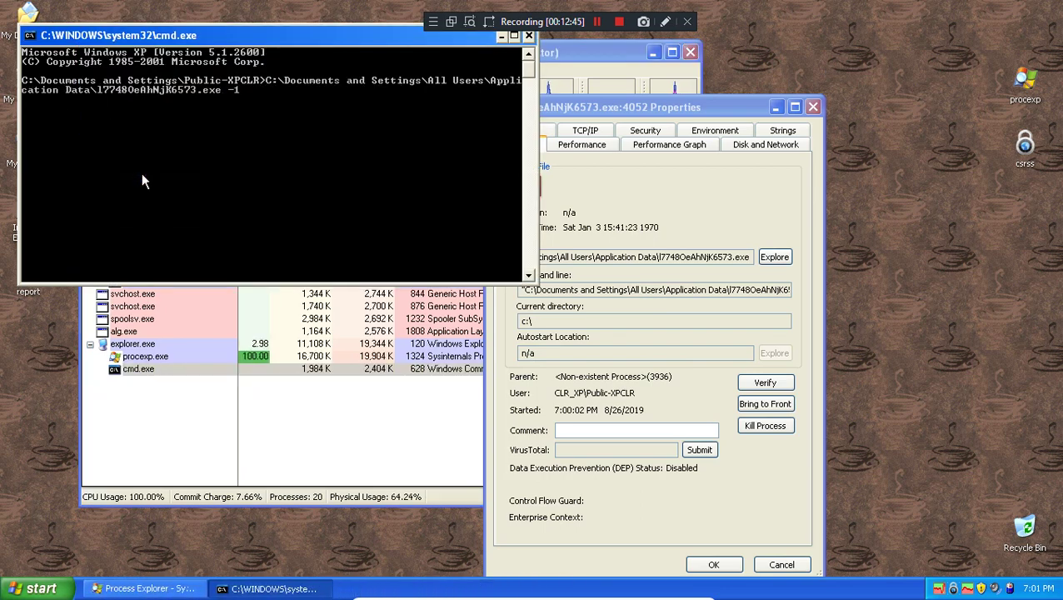
pyautogui.press('Return')
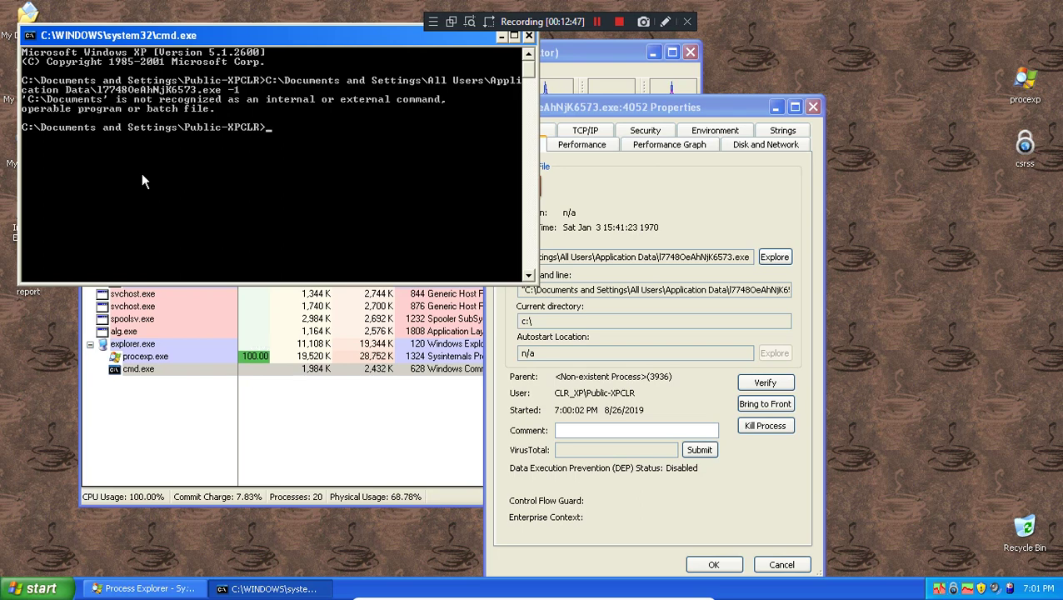
# Recall the last command, replace its parameter with /u and try to run it
pyautogui.press('Up')
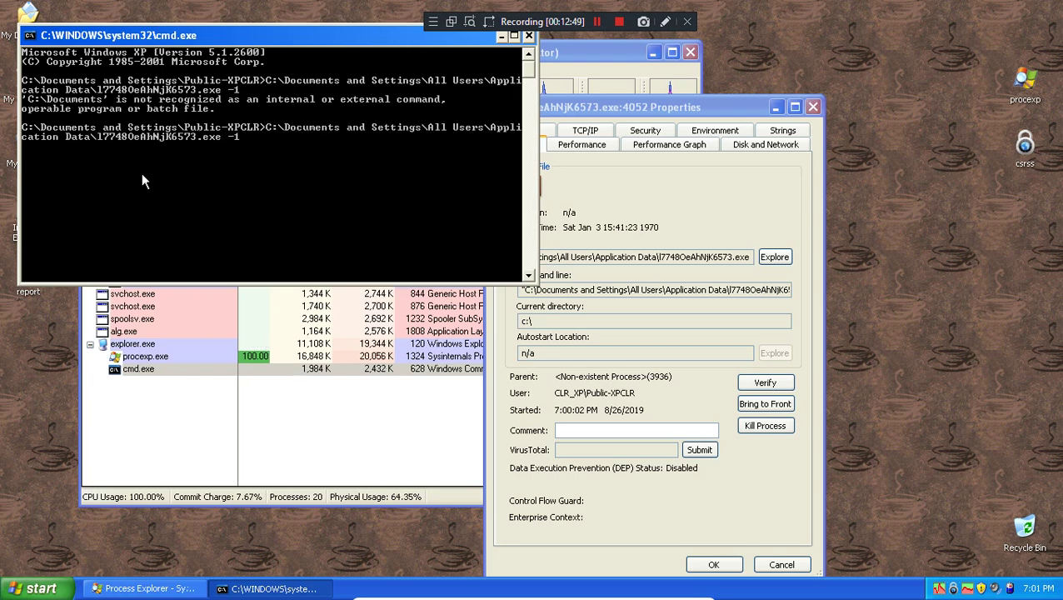
pyautogui.press('BackSpace')
pyautogui.press('BackSpace')
pyautogui.write('/u')
pyautogui.press('Return')
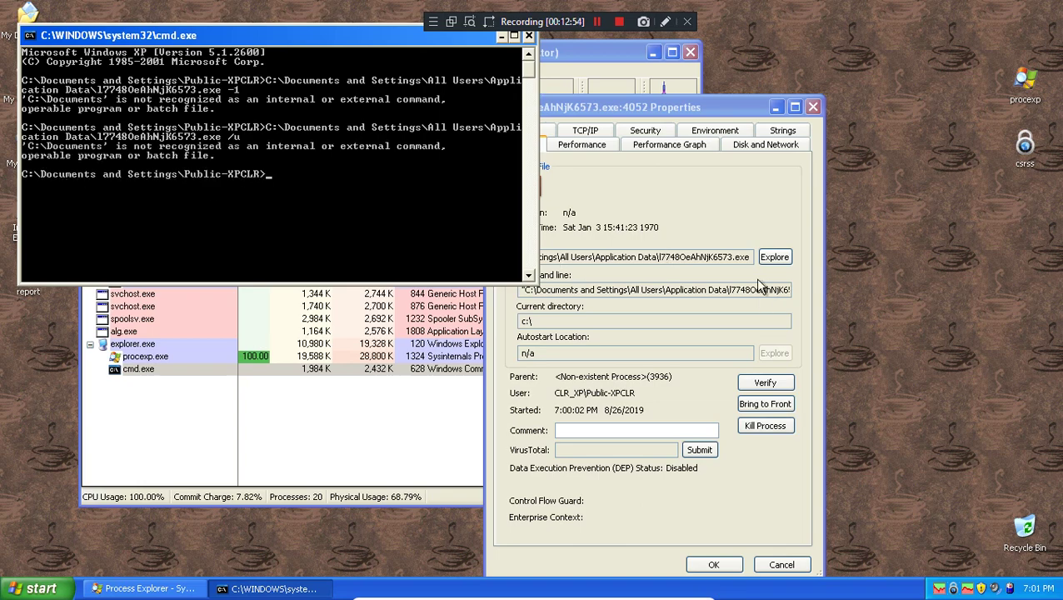
# Open the folder containing l7748OeAhNjK6573.exe from its properties, close the properties window and minimize Process Explorer
pyautogui.click(768, 255)
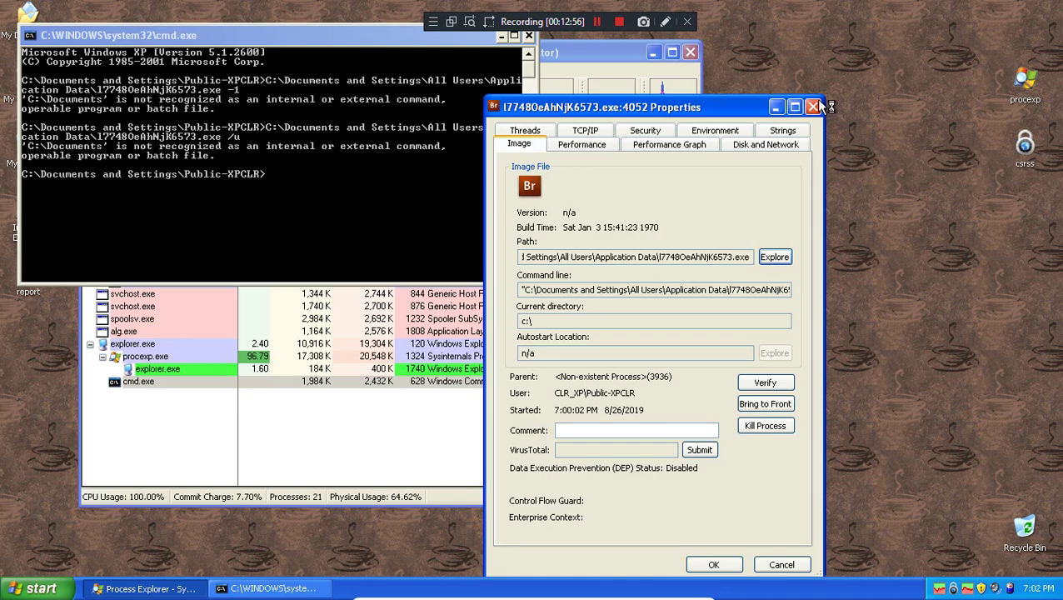
pyautogui.click(815, 107)
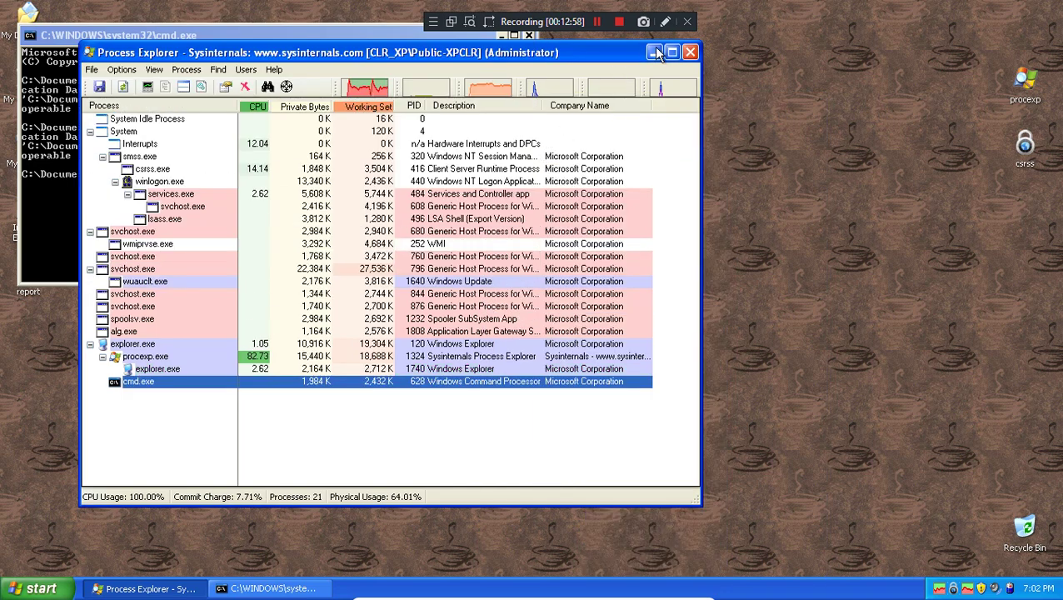
pyautogui.click(655, 53)
# Insert the quoted path of the l7748OeAhNjK6573 executable from its folder into the Command Prompt and run it with -1 and /uninstall
pyautogui.moveTo(122, 35); pyautogui.dragTo(701, 65)
pyautogui.moveTo(300, 248); pyautogui.dragTo(747, 246)
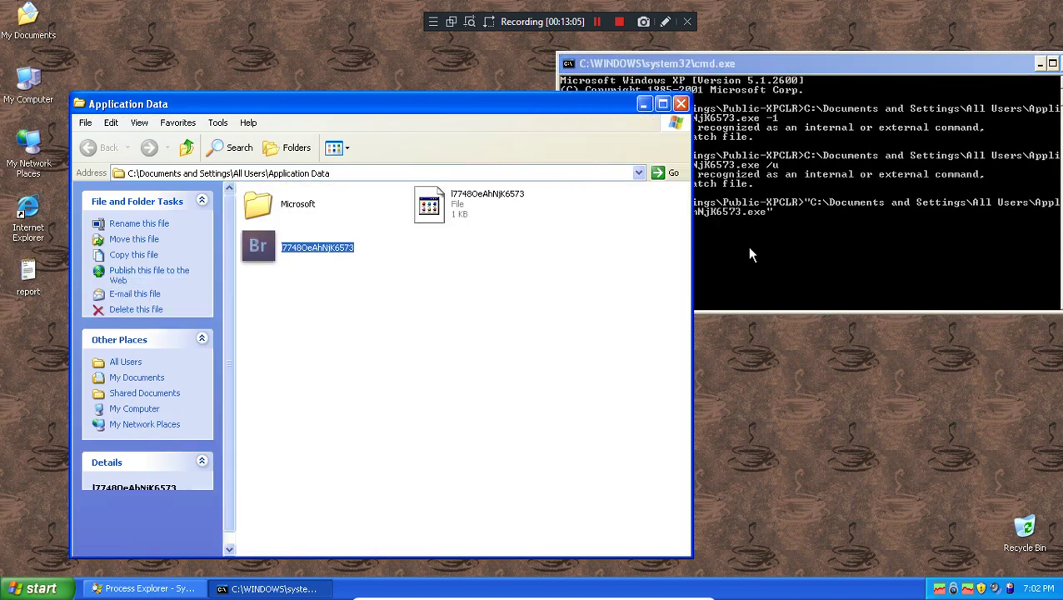
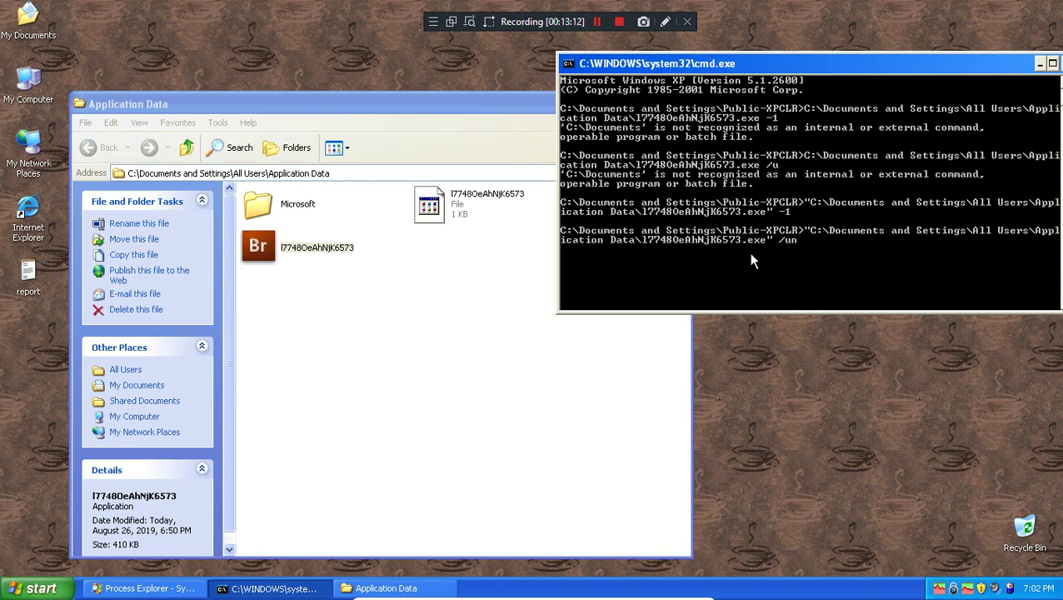
pyautogui.write('stall')
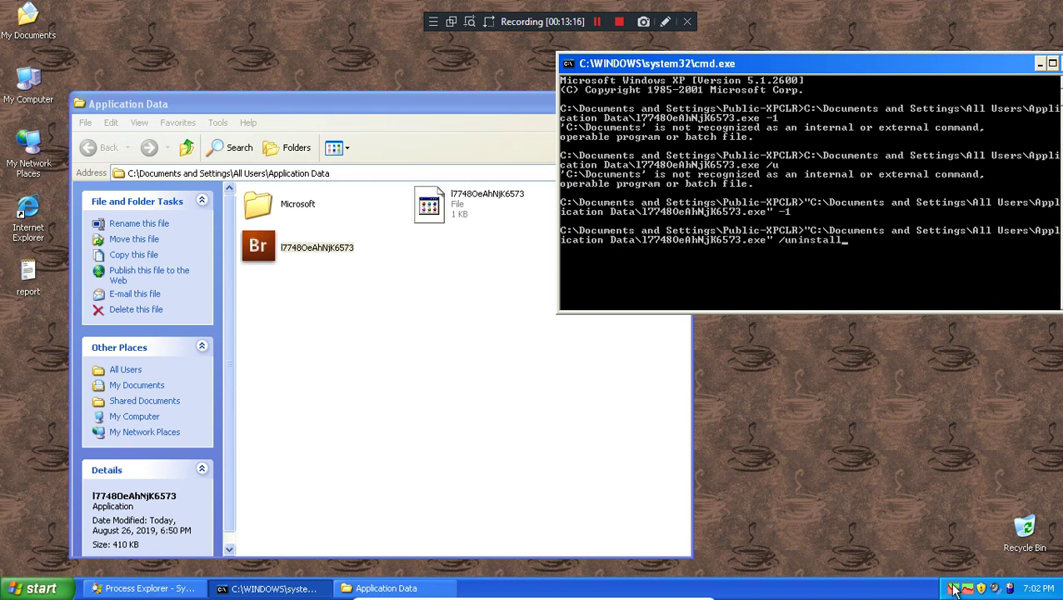
pyautogui.press('Return')
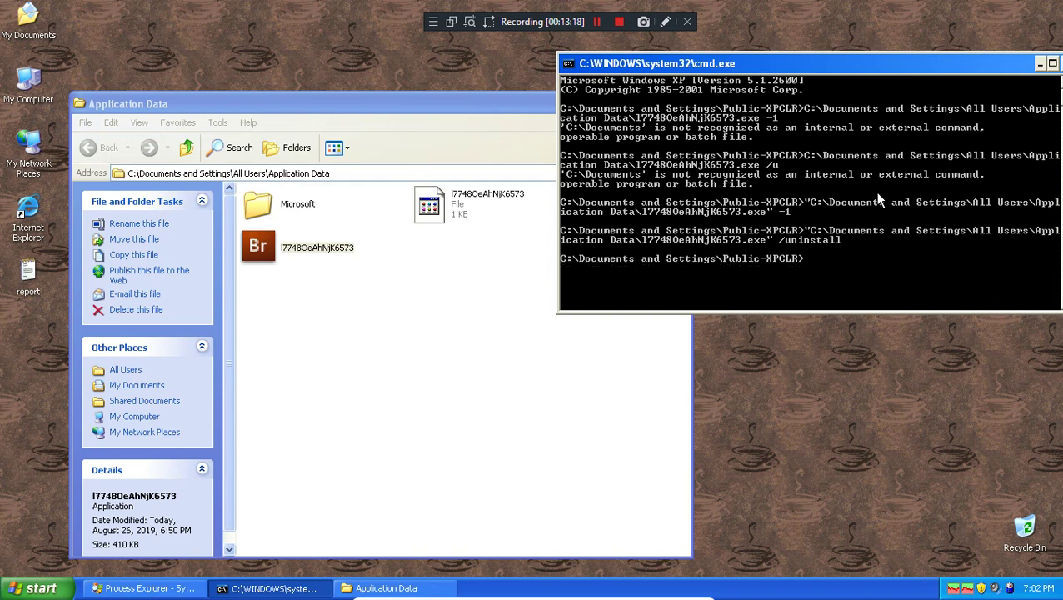
# Recall the last command, run it with the parameter 1 instead of /uninstall, and close the Command Prompt
pyautogui.press('Up')
pyautogui.press('BackSpace')
pyautogui.press('BackSpace')
pyautogui.press('BackSpace')
pyautogui.press('BackSpace')
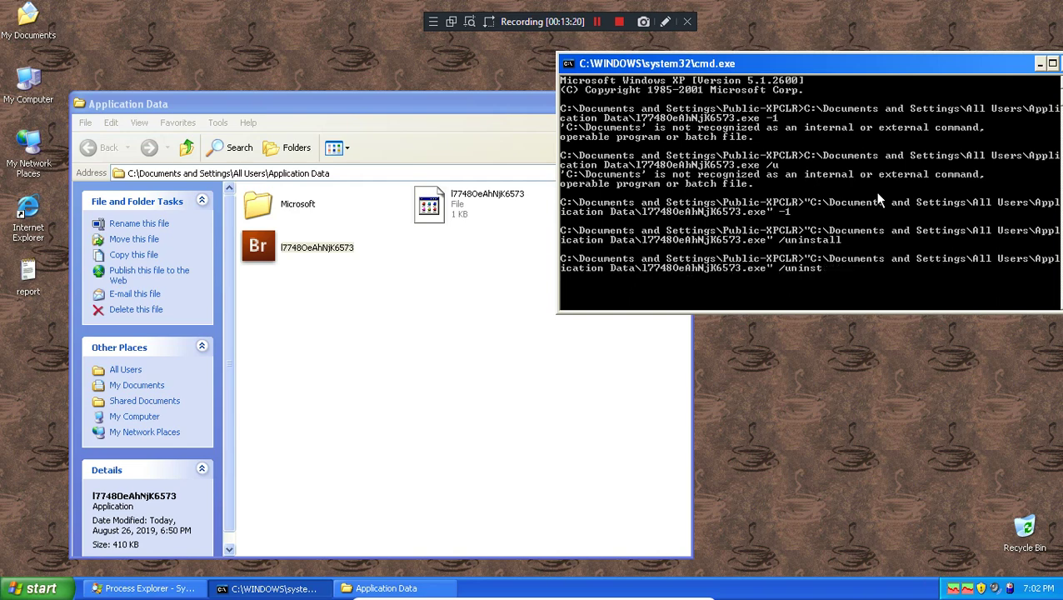
pyautogui.press('BackSpace')
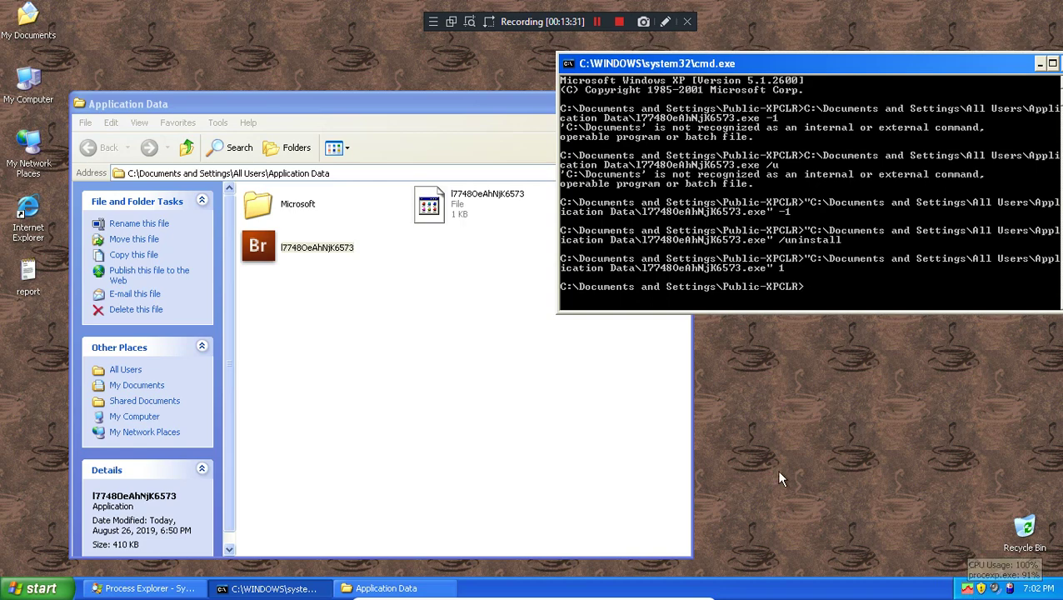
pyautogui.moveTo(700, 67); pyautogui.dragTo(342, 83)
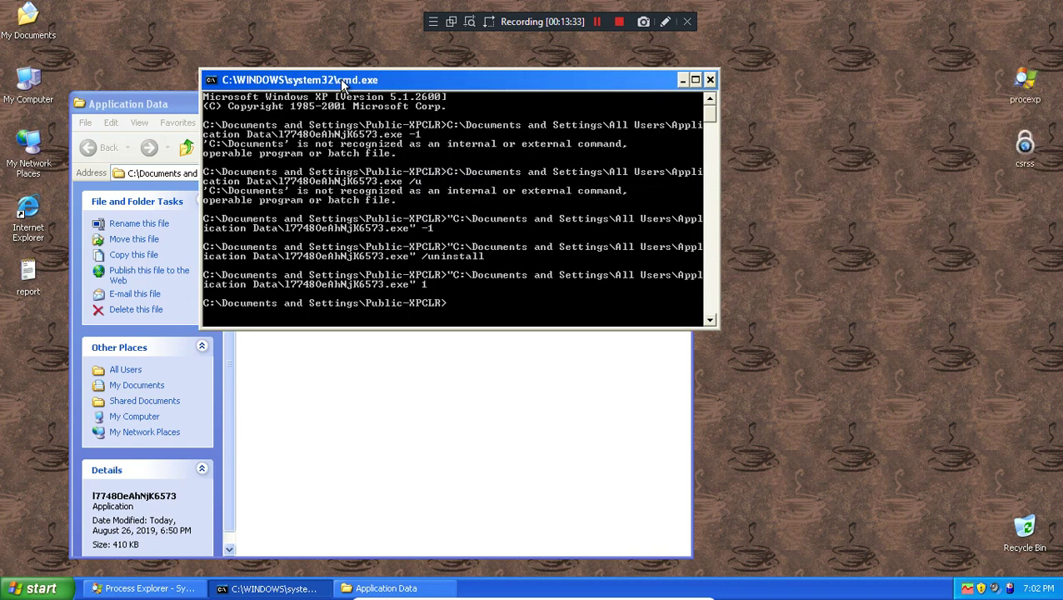
pyautogui.click(709, 80)
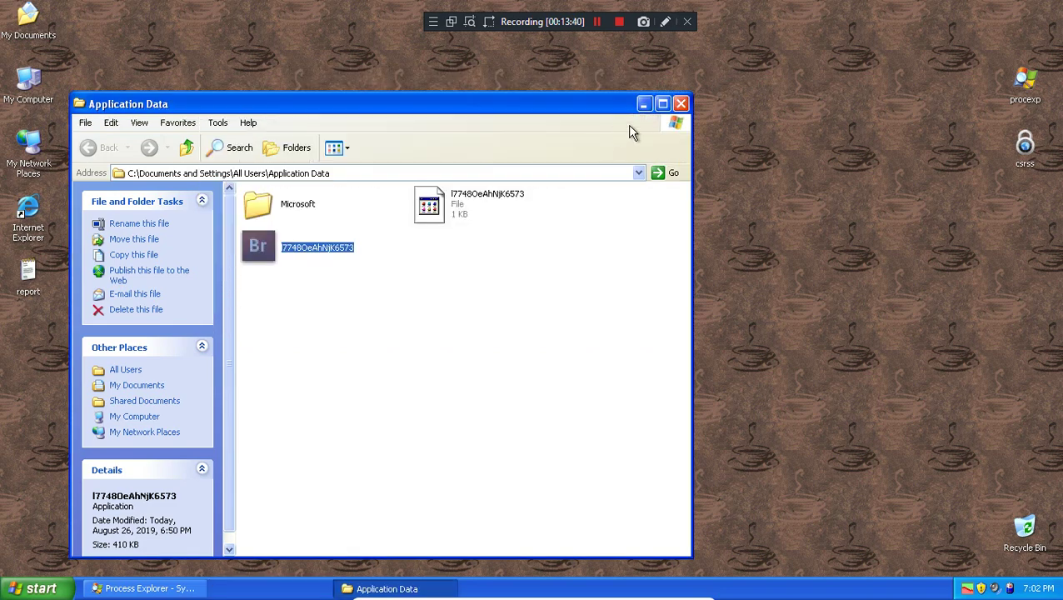
# Bring up the Essential Cleaner window and close the Application Data folder and Process Explorer
pyautogui.click(581, 366)
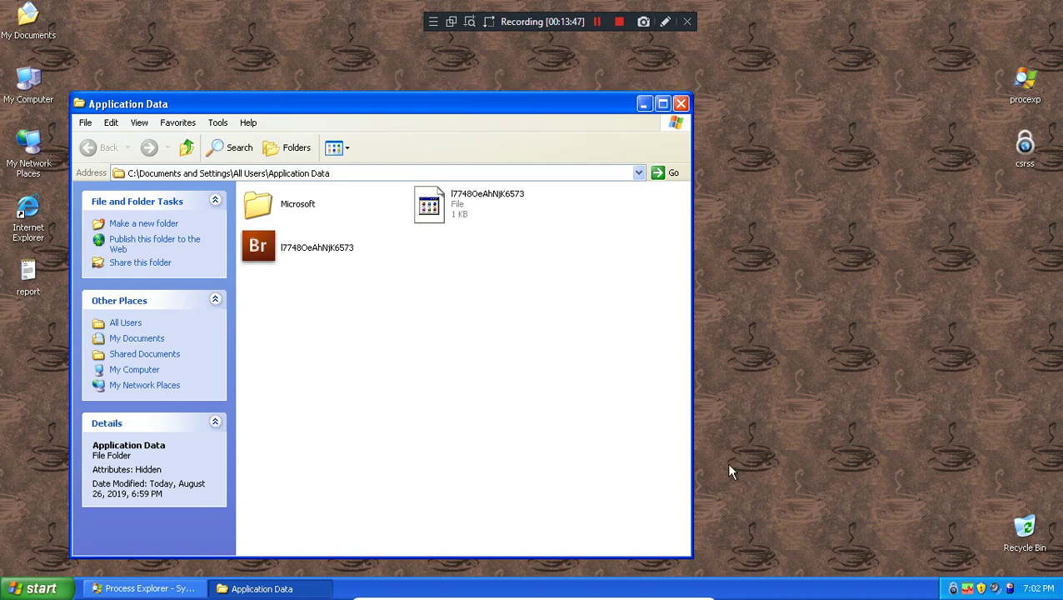
pyautogui.click(954, 589)
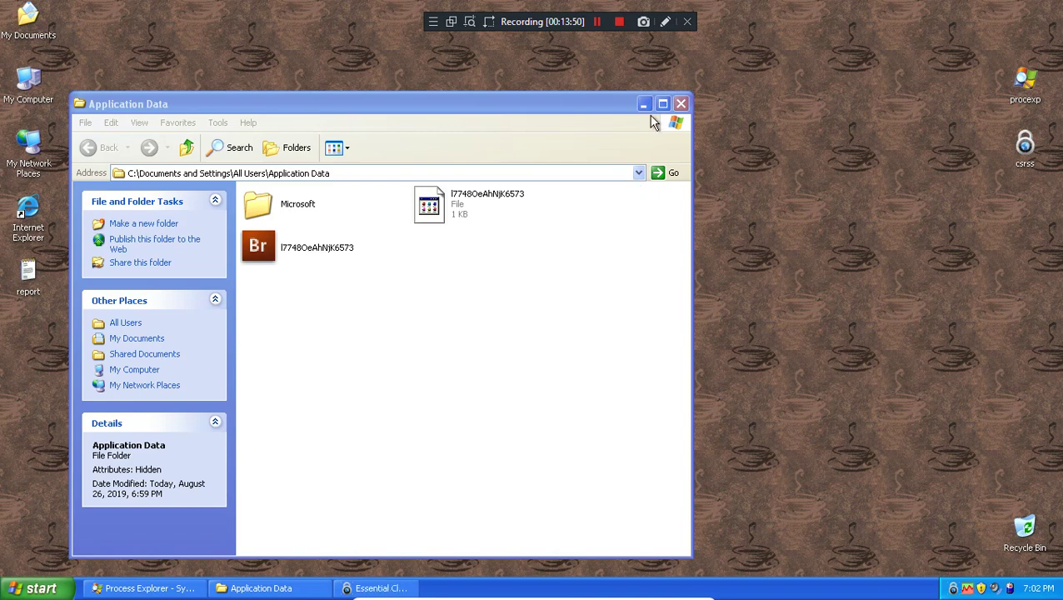
pyautogui.click(682, 104)
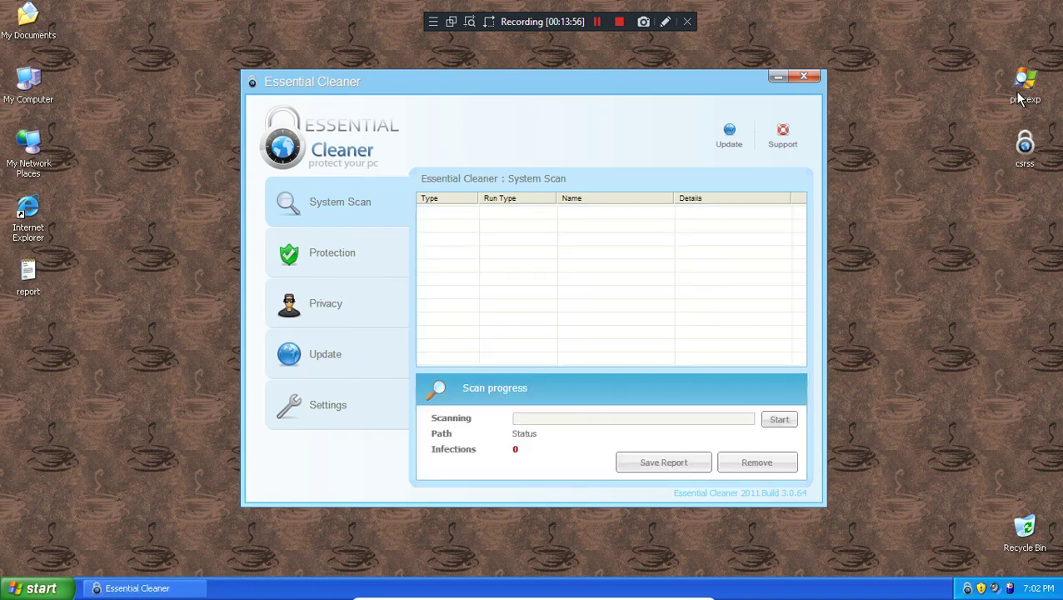
# Open the csrss serial key generator, place its window over Essential Cleaner and repeatedly generate new activation codes
pyautogui.doubleClick(1026, 148)
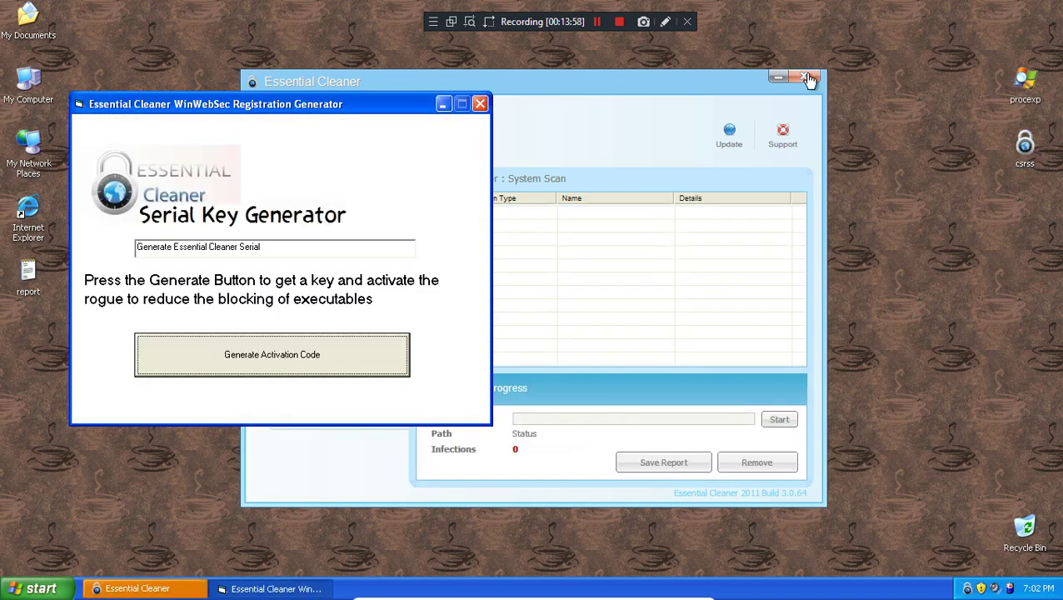
pyautogui.moveTo(235, 97); pyautogui.dragTo(507, 119)
pyautogui.click(571, 394)
pyautogui.click(572, 395)
pyautogui.click(571, 395)
pyautogui.click(572, 395)
pyautogui.click(573, 395)
pyautogui.click(573, 395)
pyautogui.click(573, 395)
pyautogui.click(573, 394)
pyautogui.click(573, 394)
pyautogui.click(573, 395)
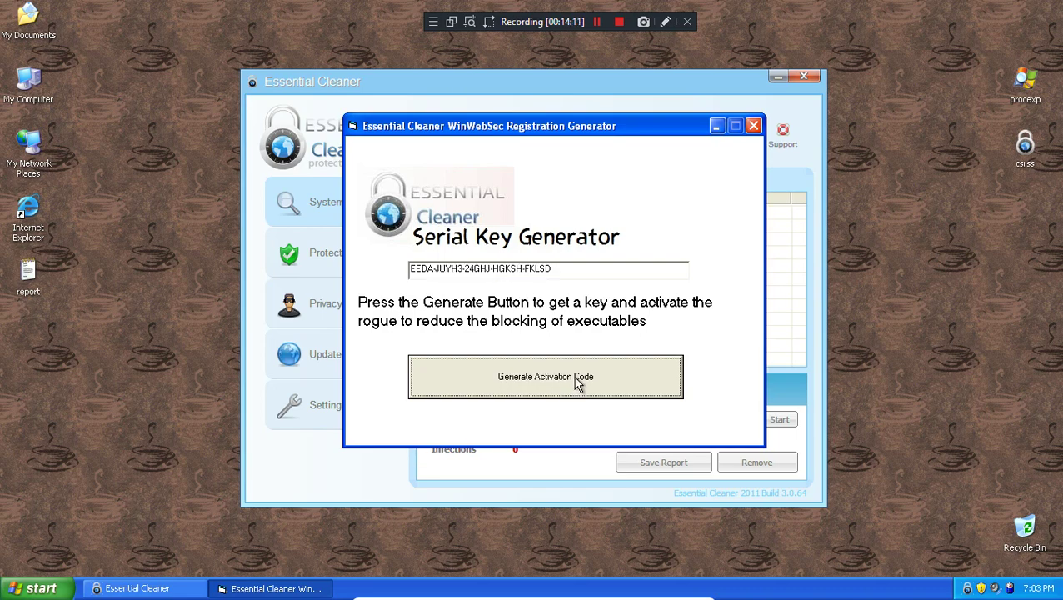
pyautogui.click(591, 370)
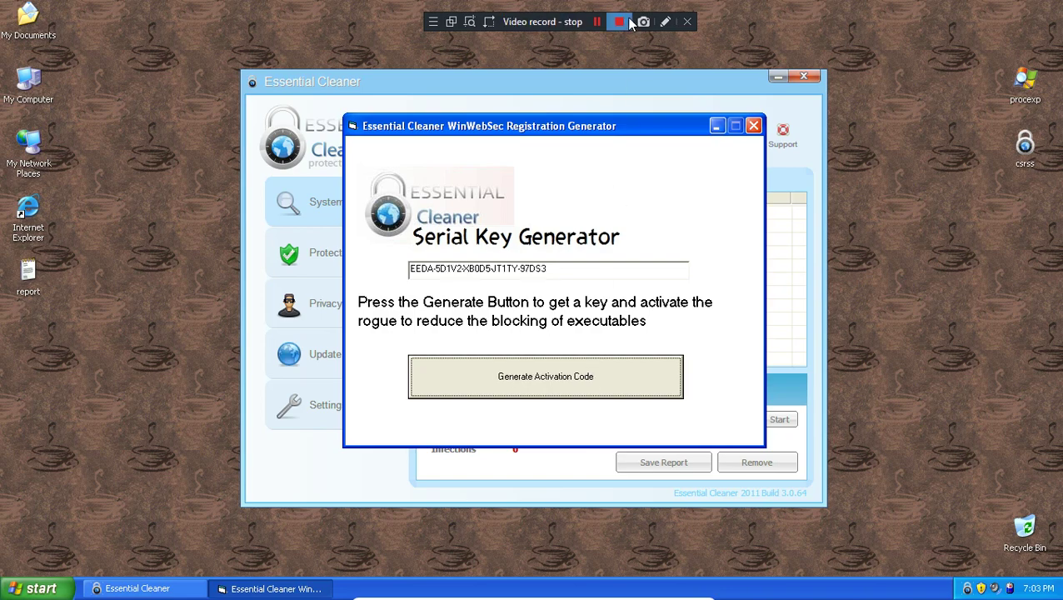